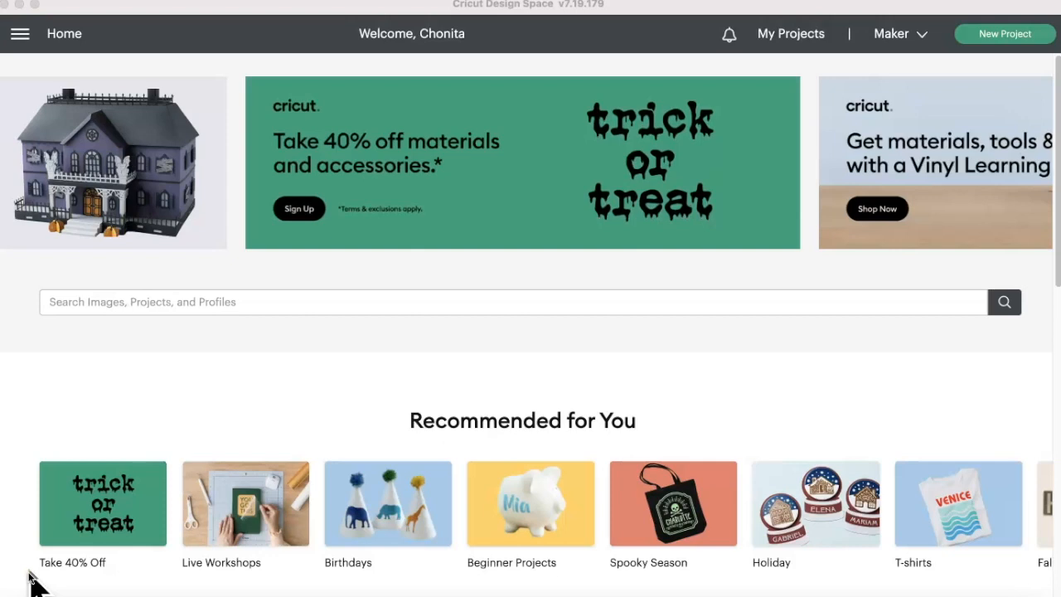
# Step: Start a new project and open the page of recently uploaded images
pyautogui.click(1008, 37)
pyautogui.click(995, 36)
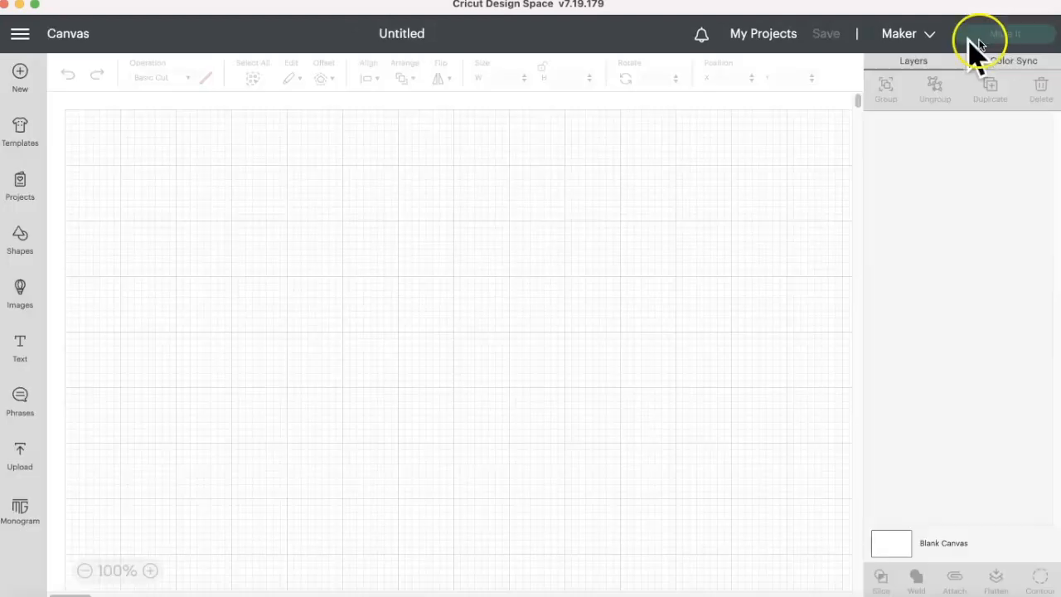
pyautogui.click(22, 453)
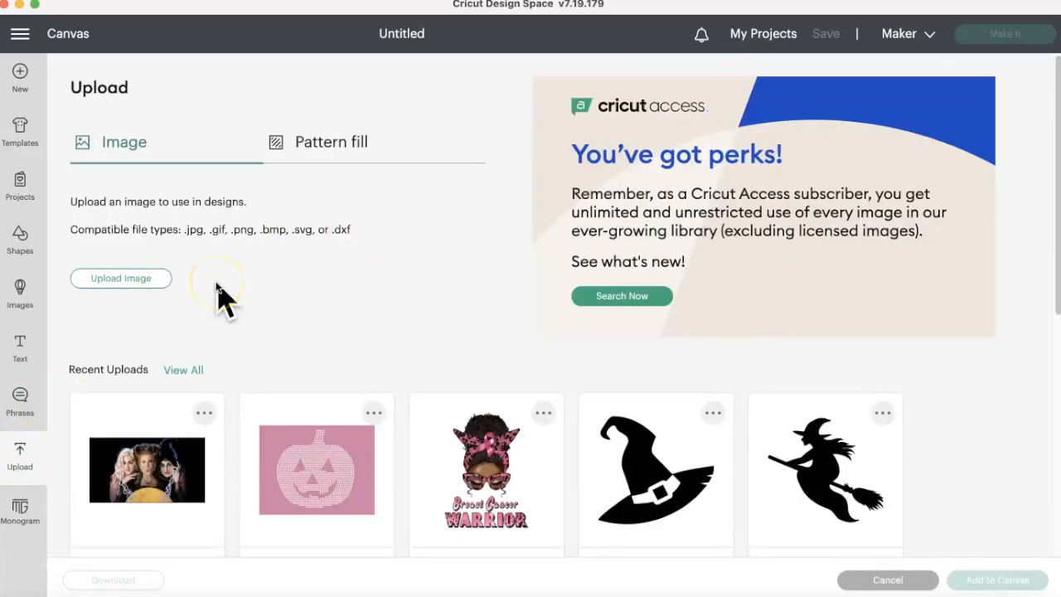
pyautogui.click(156, 279)
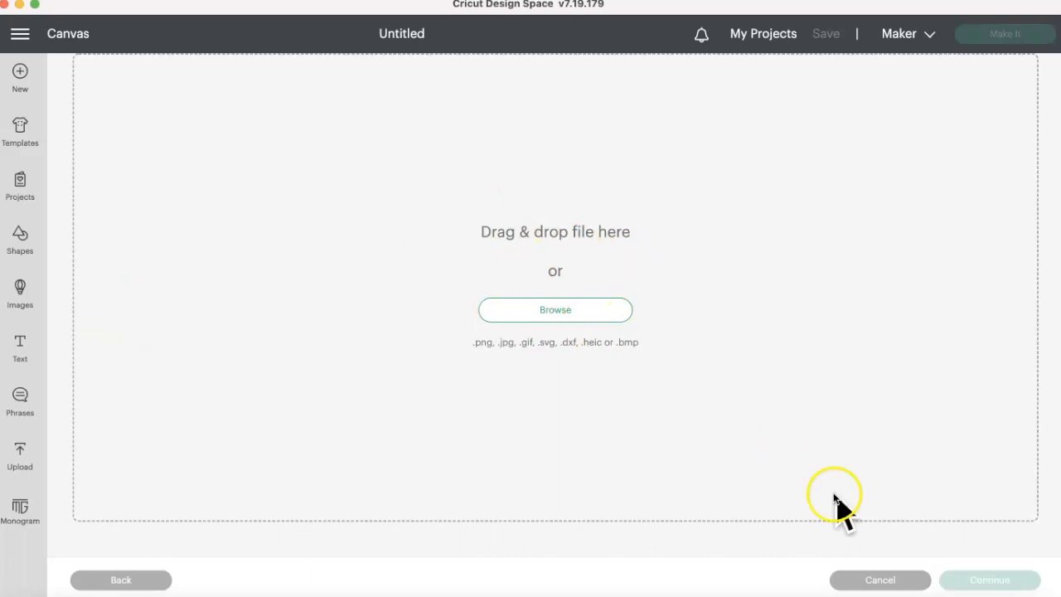
pyautogui.click(879, 580)
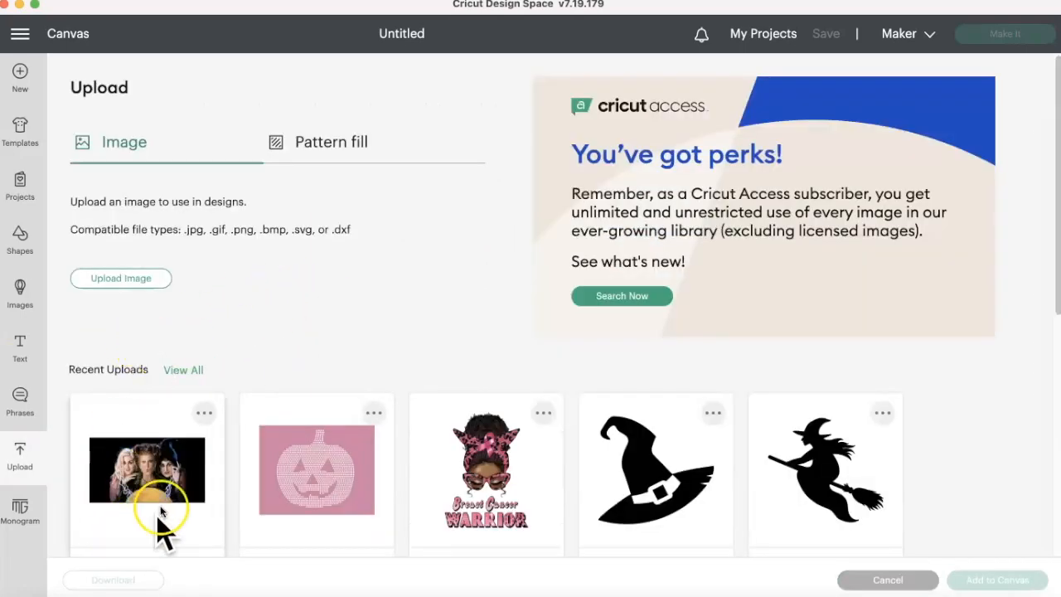
# Step: Add the recently uploaded Hocus Pocus witches picture to the canvas and place it at about X 0.486, Y 0.236
pyautogui.scroll(-2, 151, 433)
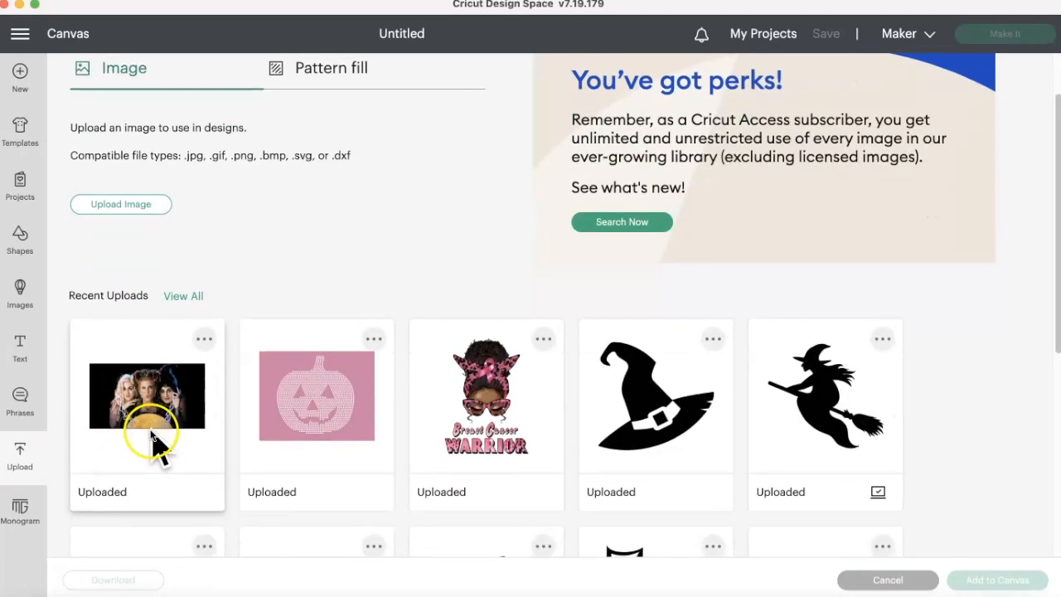
pyautogui.click(145, 382)
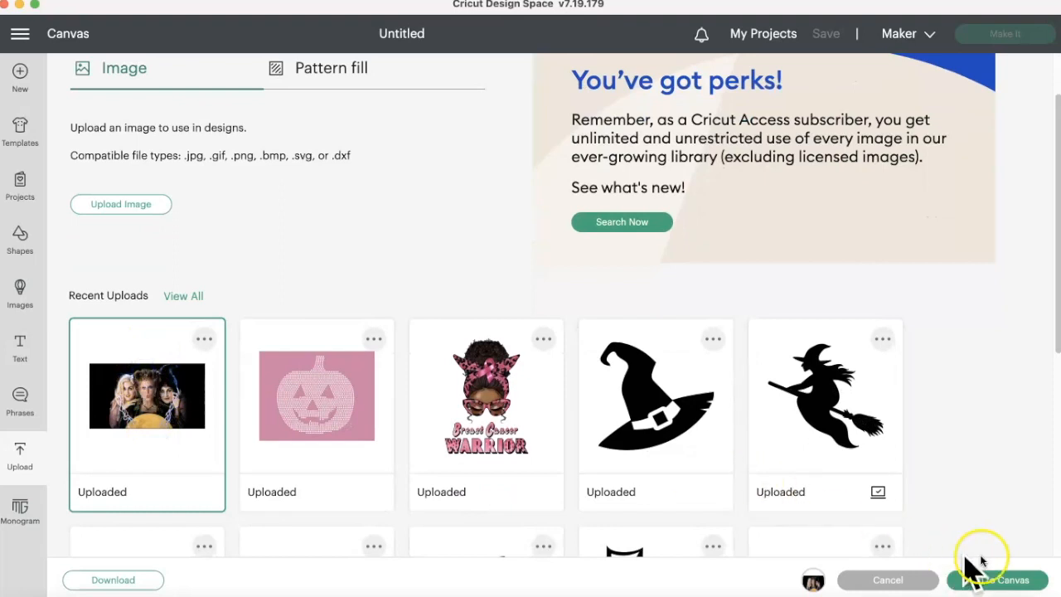
pyautogui.click(1014, 580)
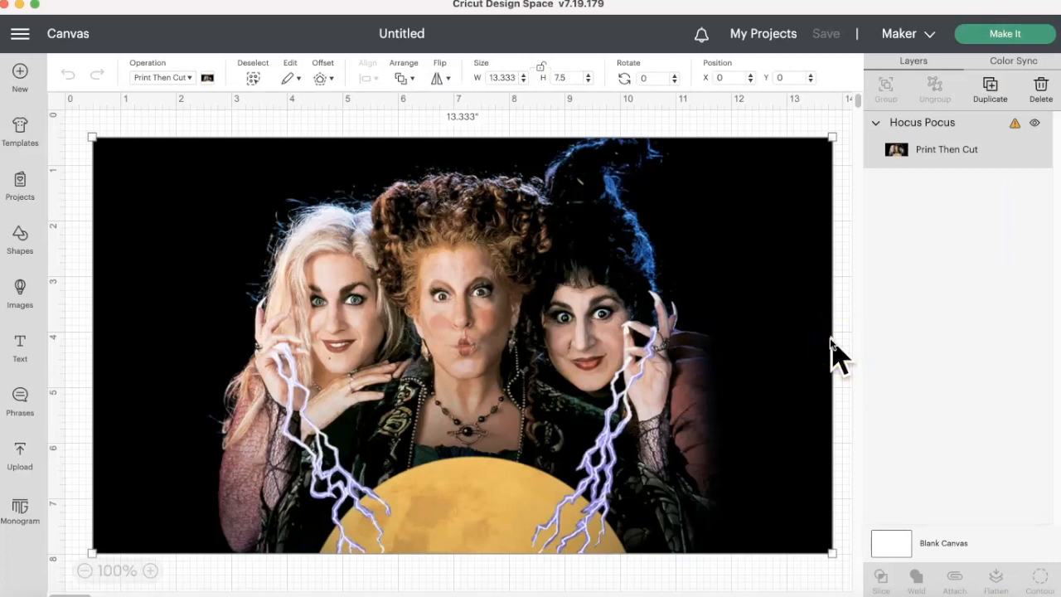
pyautogui.moveTo(749, 207); pyautogui.dragTo(748, 199)
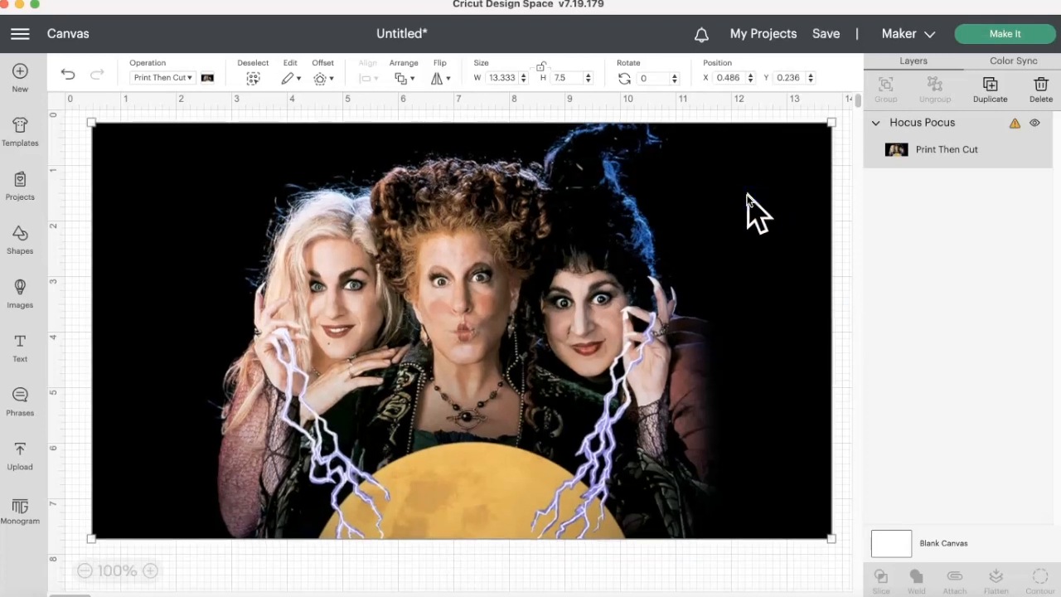
pyautogui.click(742, 169)
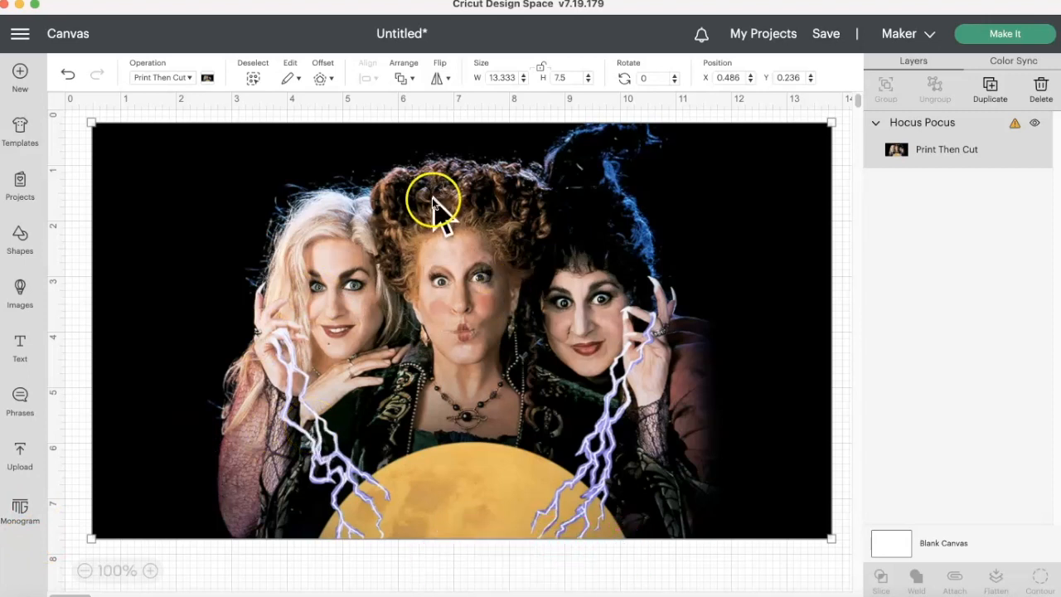
# Step: Add a text object over the picture and set its font to the system font Arial Black
pyautogui.click(20, 347)
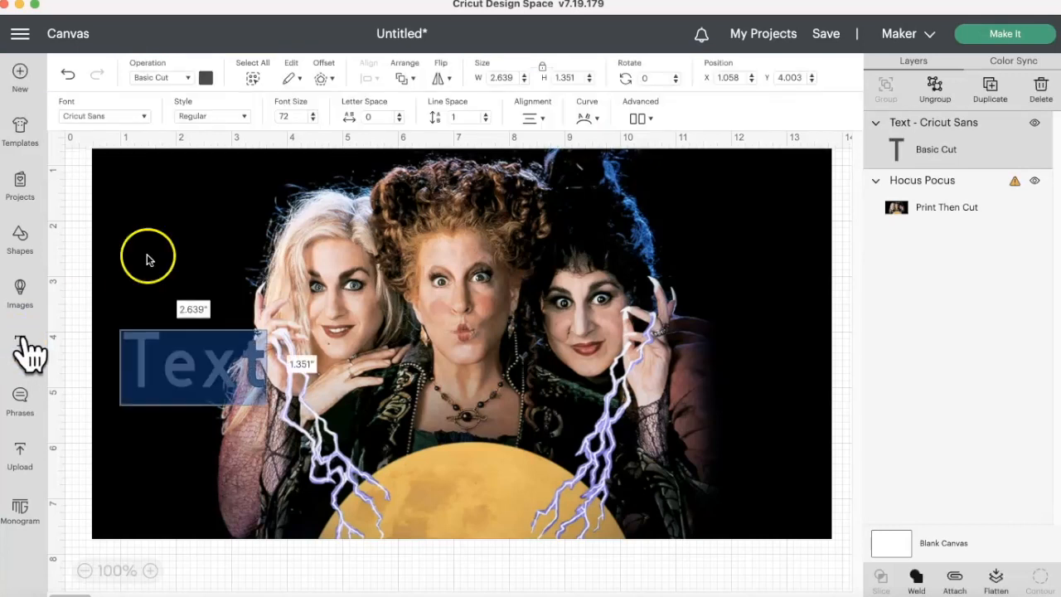
pyautogui.click(142, 114)
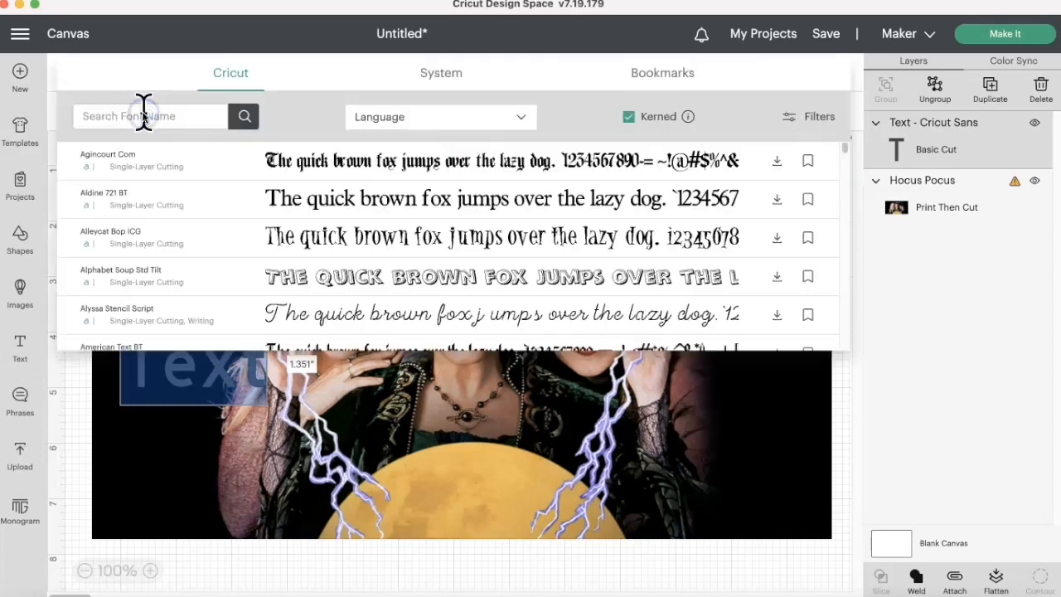
pyautogui.click(630, 117)
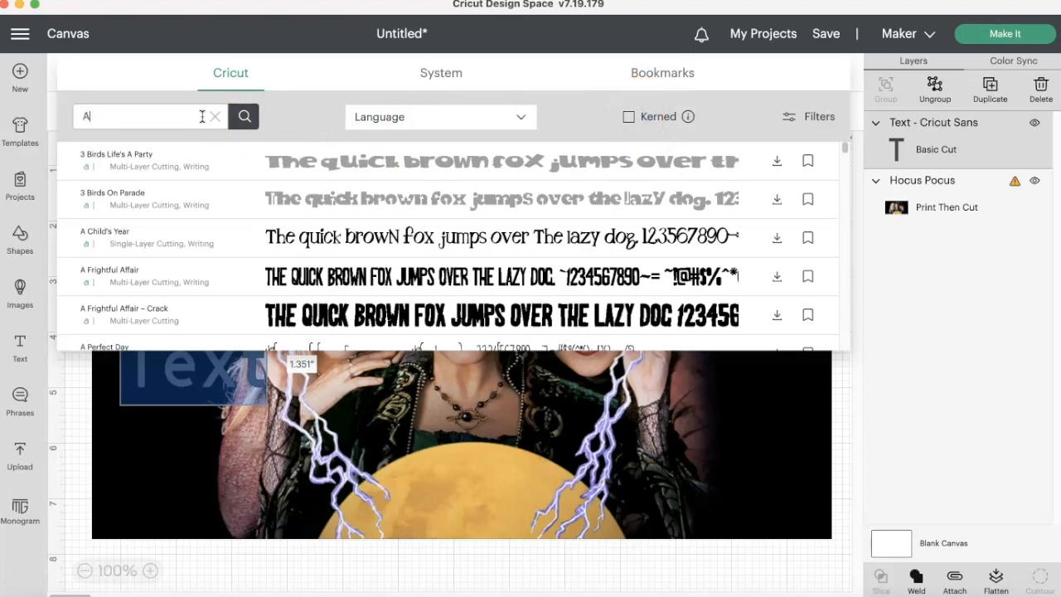
pyautogui.click(237, 113)
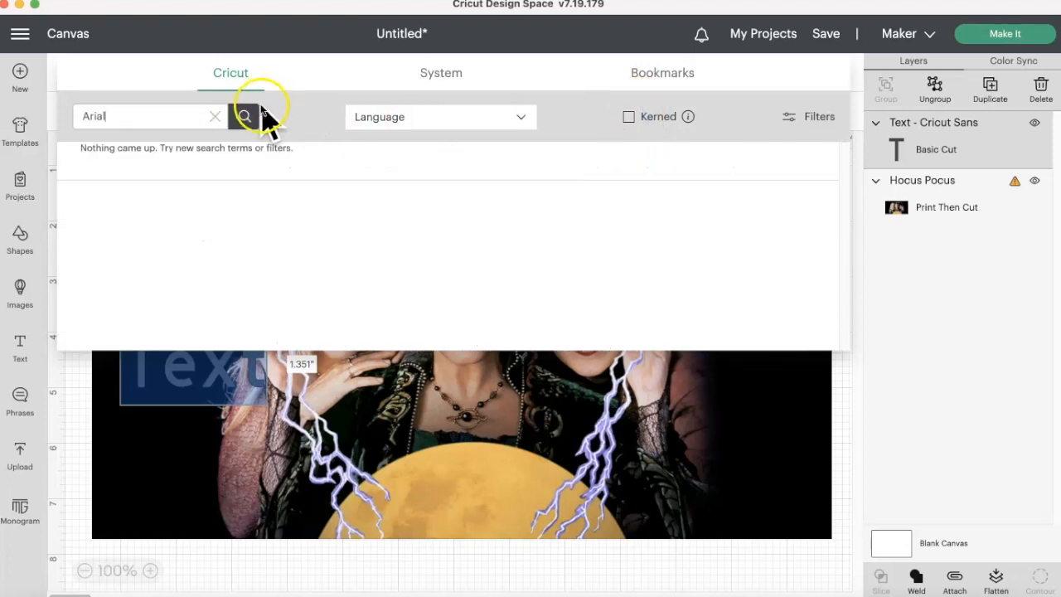
pyautogui.click(461, 76)
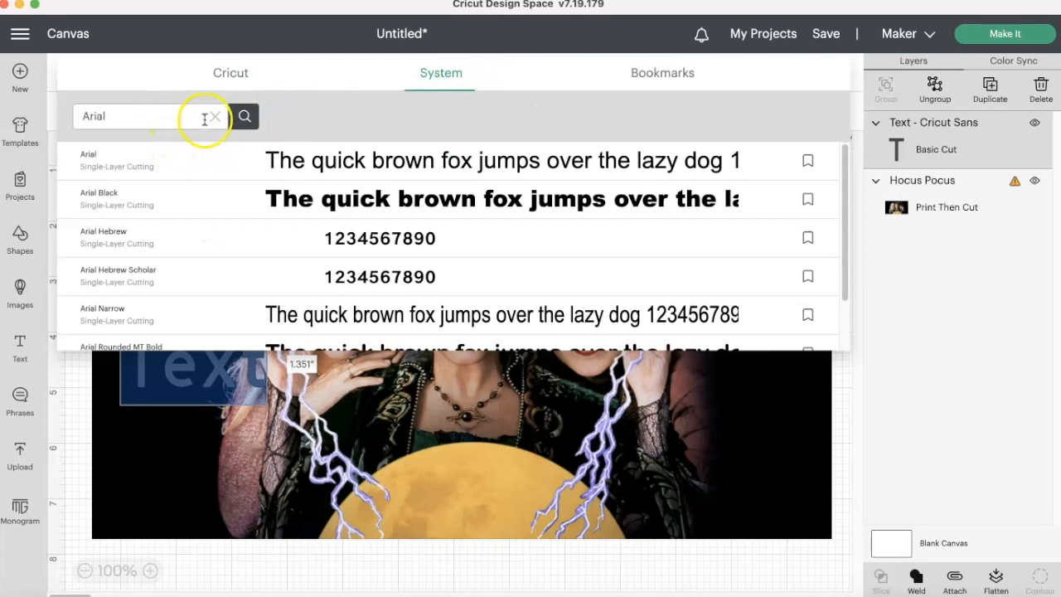
pyautogui.click(396, 205)
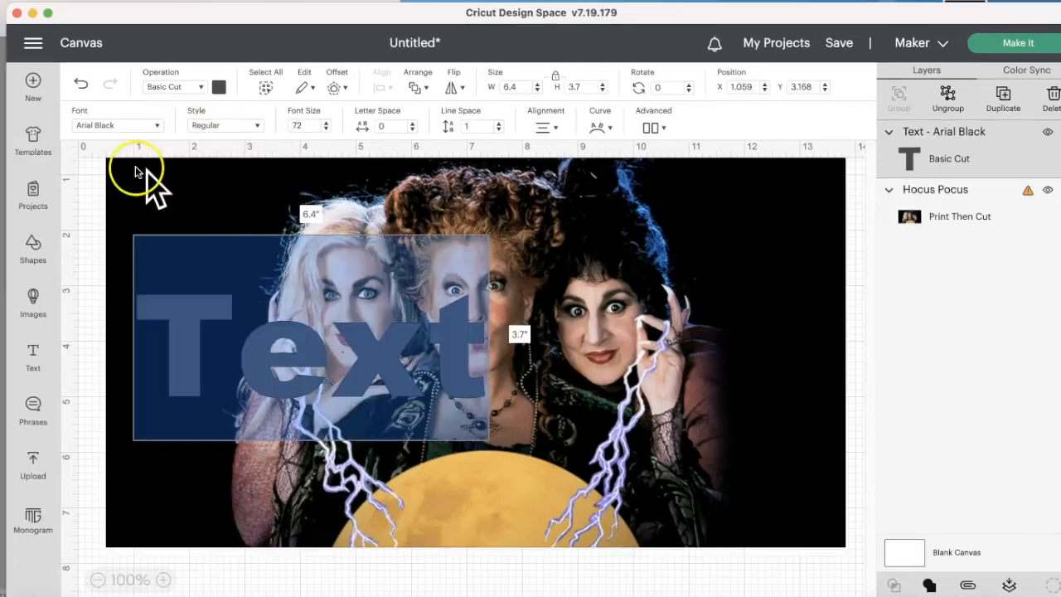
# Step: Replace the placeholder text with HOCUS and move it over the three faces, at about X 1.926, Y 2.233
pyautogui.click(341, 351)
pyautogui.doubleClick(340, 351)
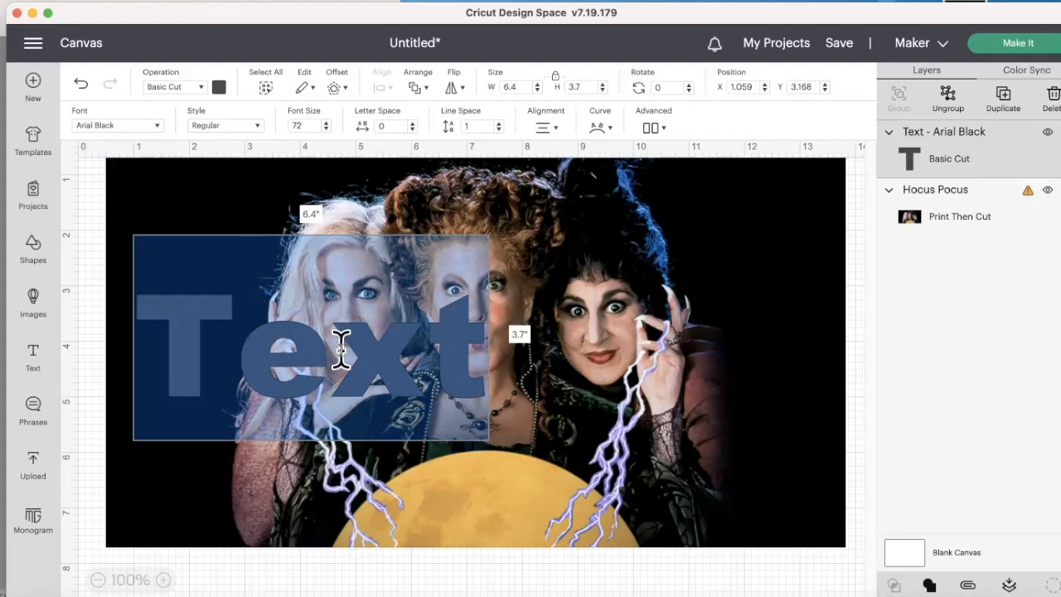
pyautogui.write('HOC')
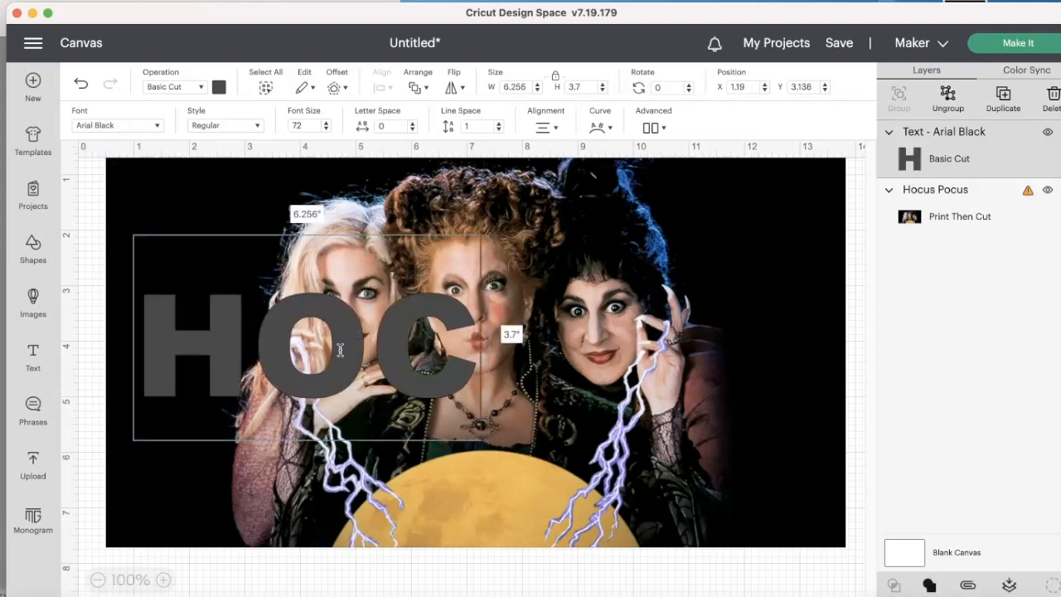
pyautogui.write('US')
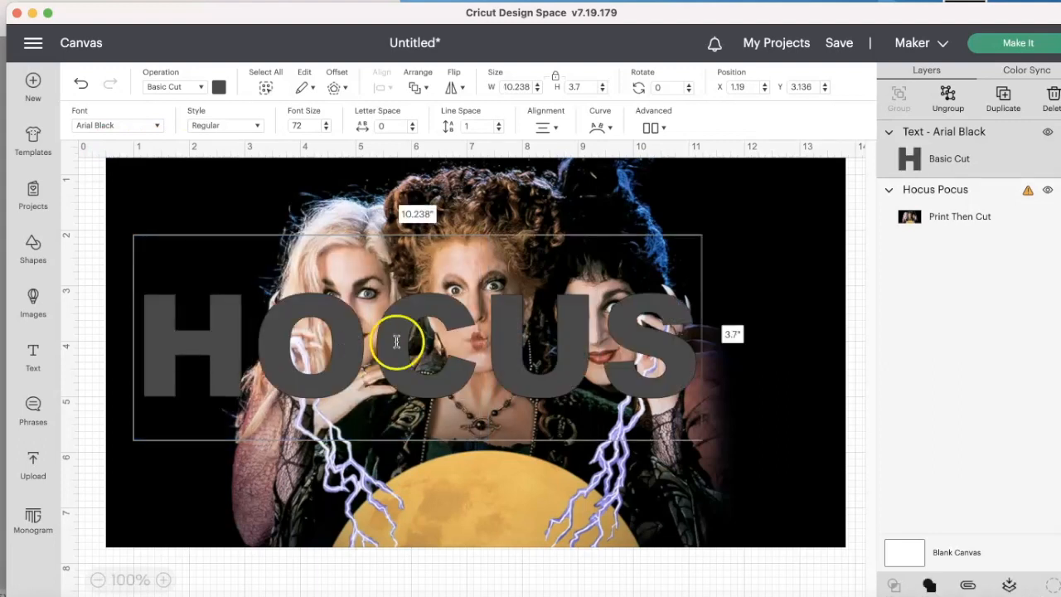
pyautogui.click(729, 245)
pyautogui.click(637, 314)
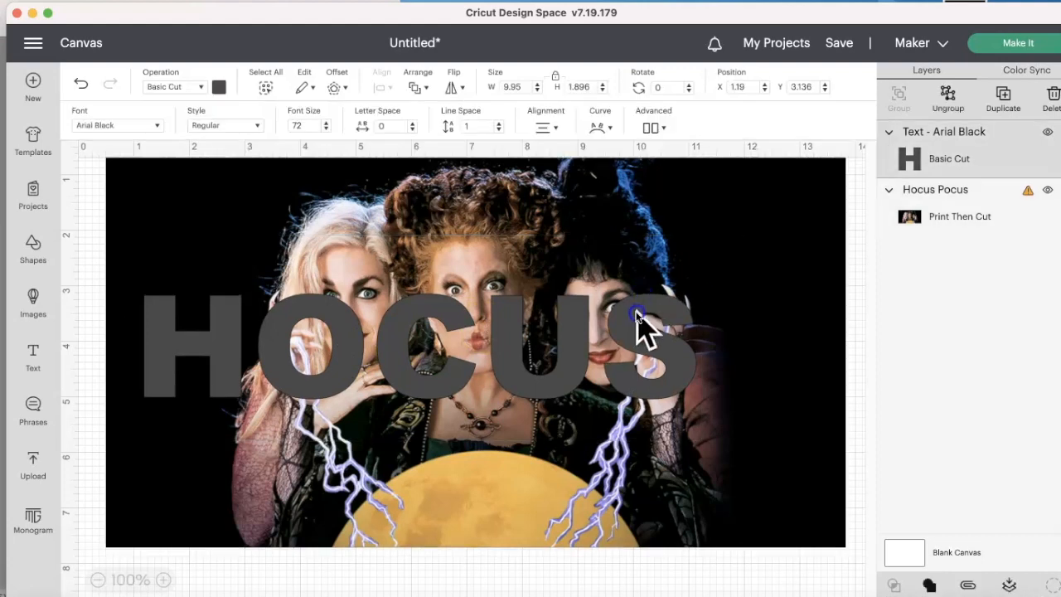
pyautogui.moveTo(637, 314); pyautogui.dragTo(680, 269)
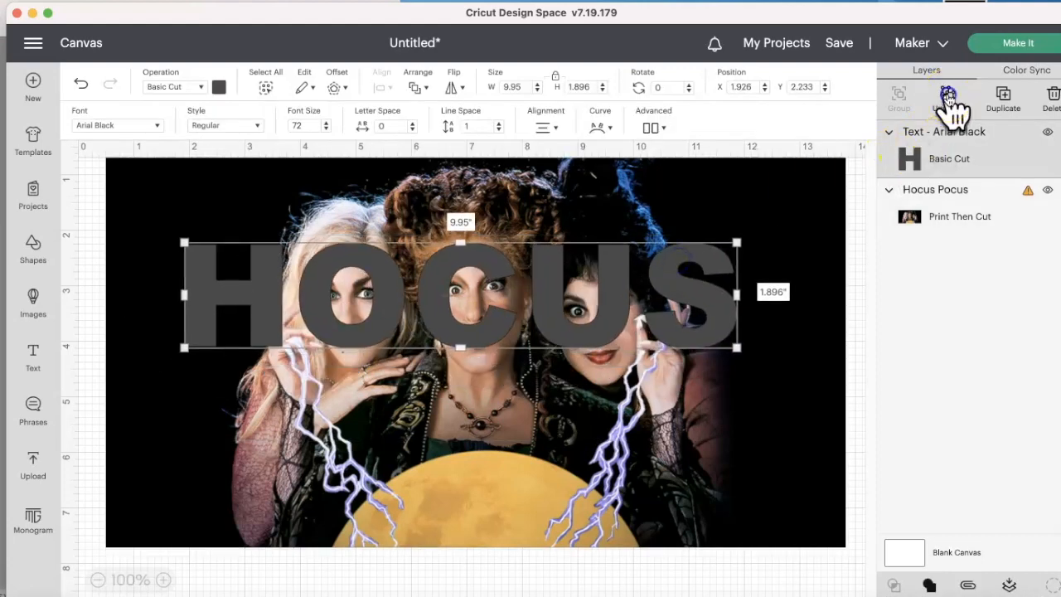
# Step: Ungroup the HOCUS text into single letters and move the S, C, O and H inward to close the gaps between letters
pyautogui.click(950, 98)
pyautogui.moveTo(702, 290); pyautogui.dragTo(676, 287)
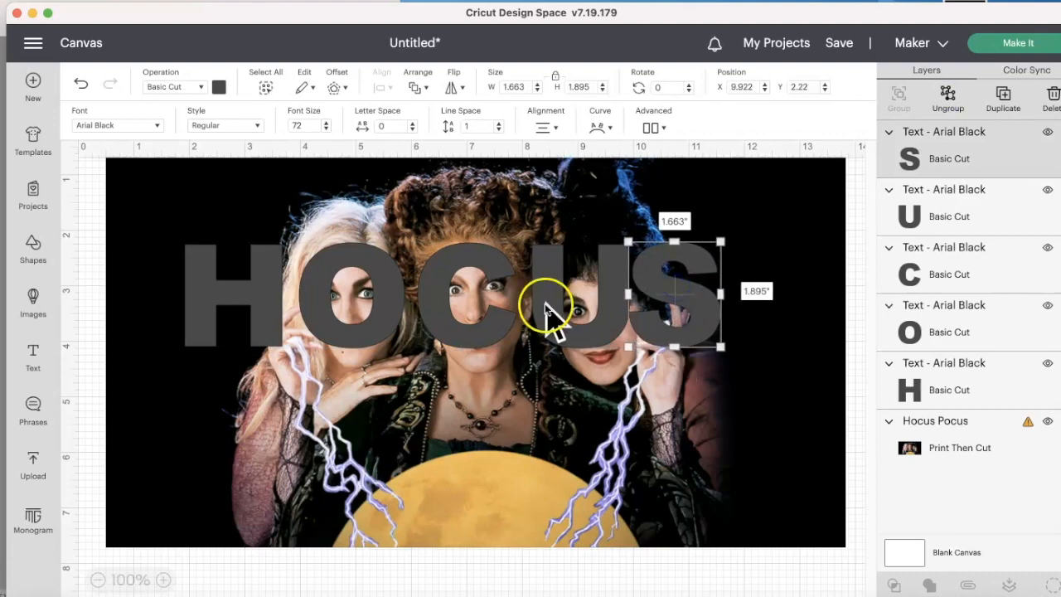
pyautogui.moveTo(461, 288); pyautogui.dragTo(462, 270)
pyautogui.moveTo(362, 267)
pyautogui.mouseDown()
pyautogui.moveTo(363, 280)
pyautogui.moveTo(379, 277)
pyautogui.moveTo(380, 260)
pyautogui.mouseUp()
pyautogui.moveTo(261, 259); pyautogui.dragTo(305, 267)
pyautogui.click(441, 406)
pyautogui.click(397, 344)
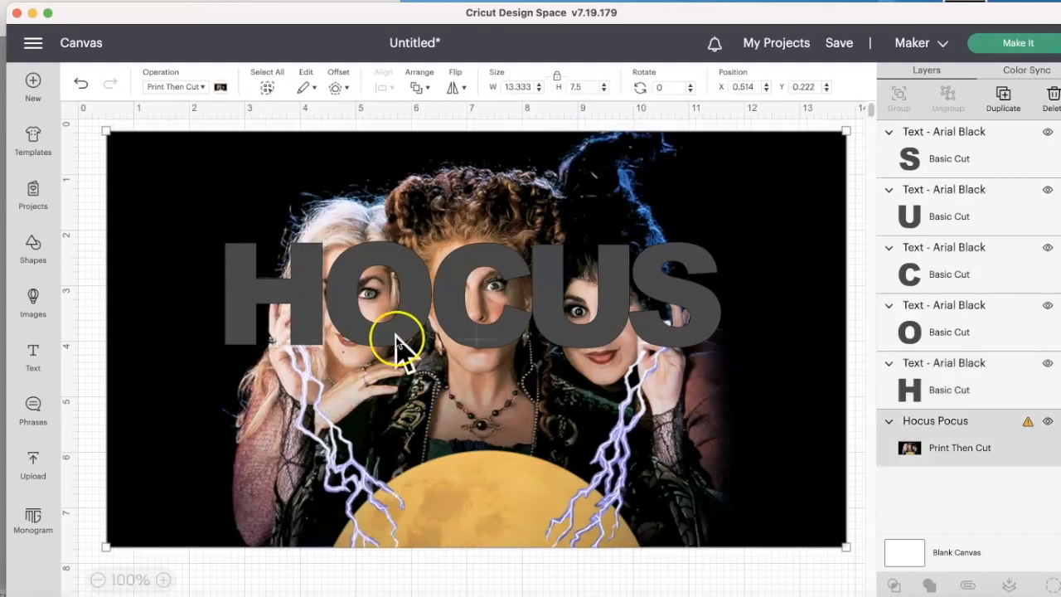
pyautogui.click(311, 307)
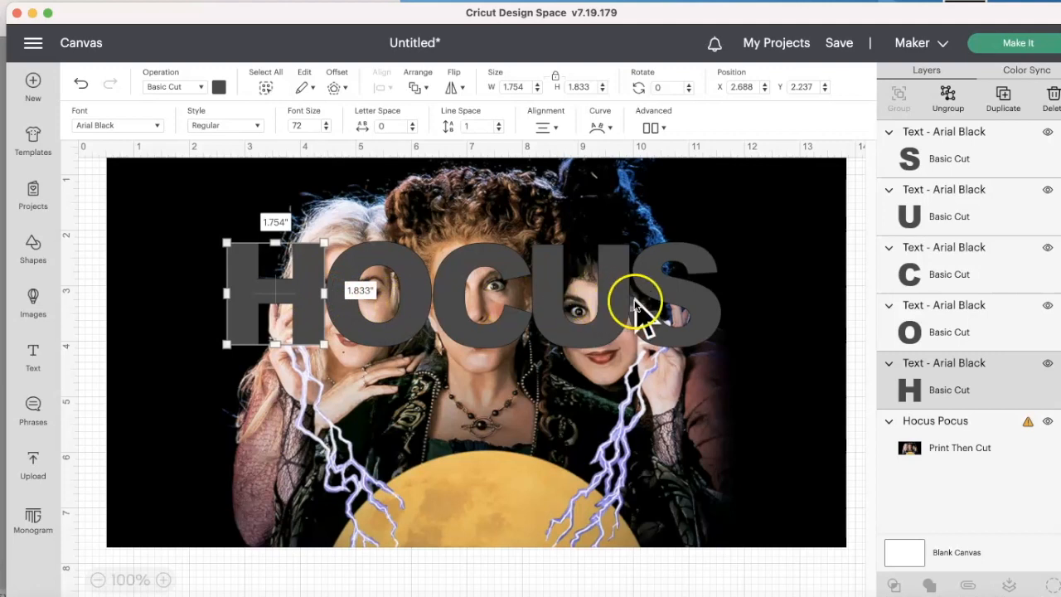
pyautogui.click(699, 299)
pyautogui.click(628, 403)
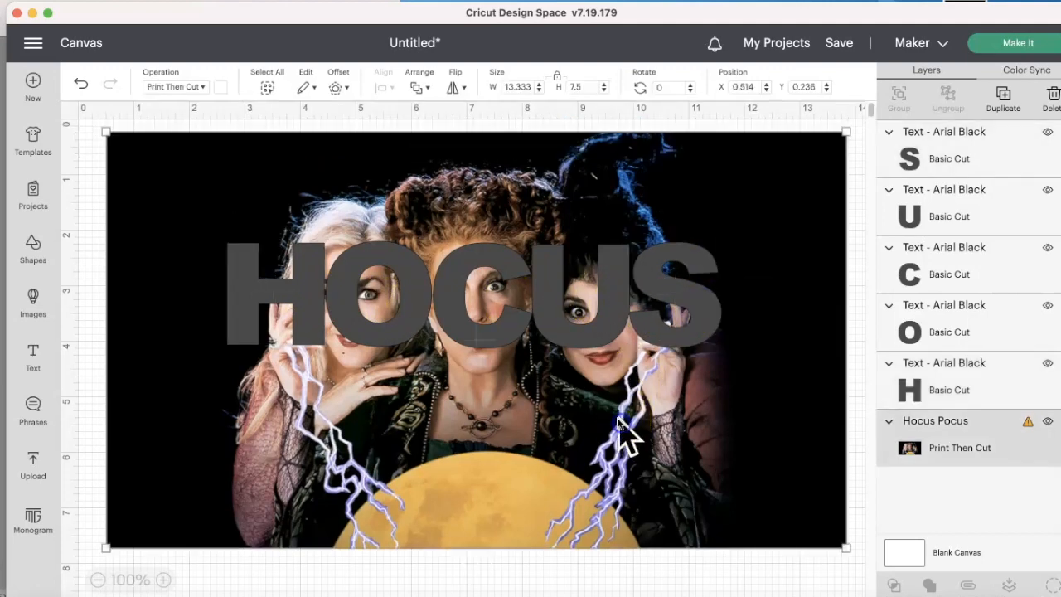
pyautogui.click(495, 324)
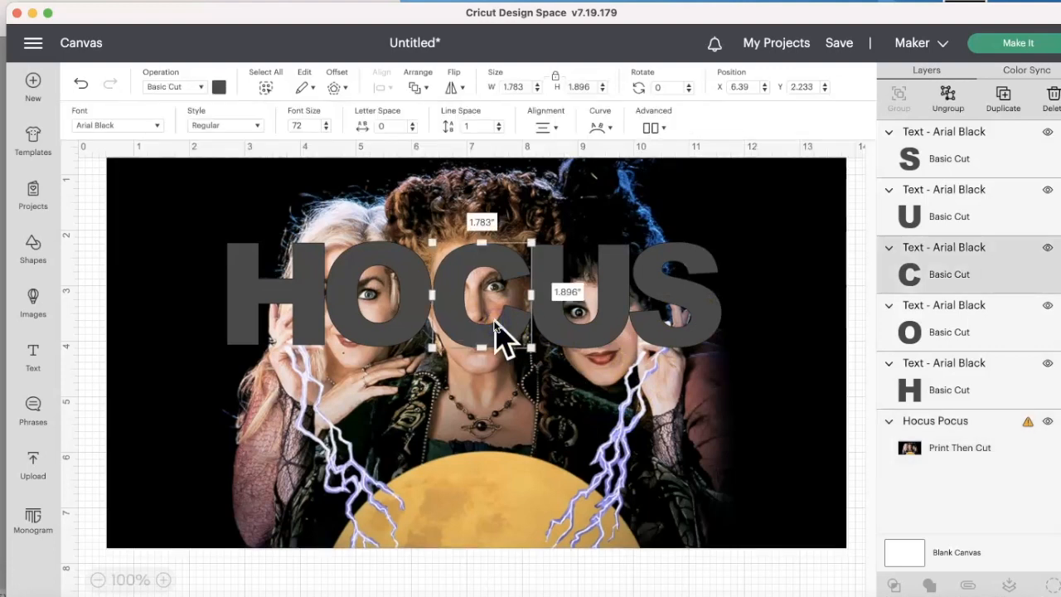
pyautogui.click(485, 405)
# Step: Select the five HOCUS letters, align them to their bottom edges and group them
pyautogui.click(281, 293)
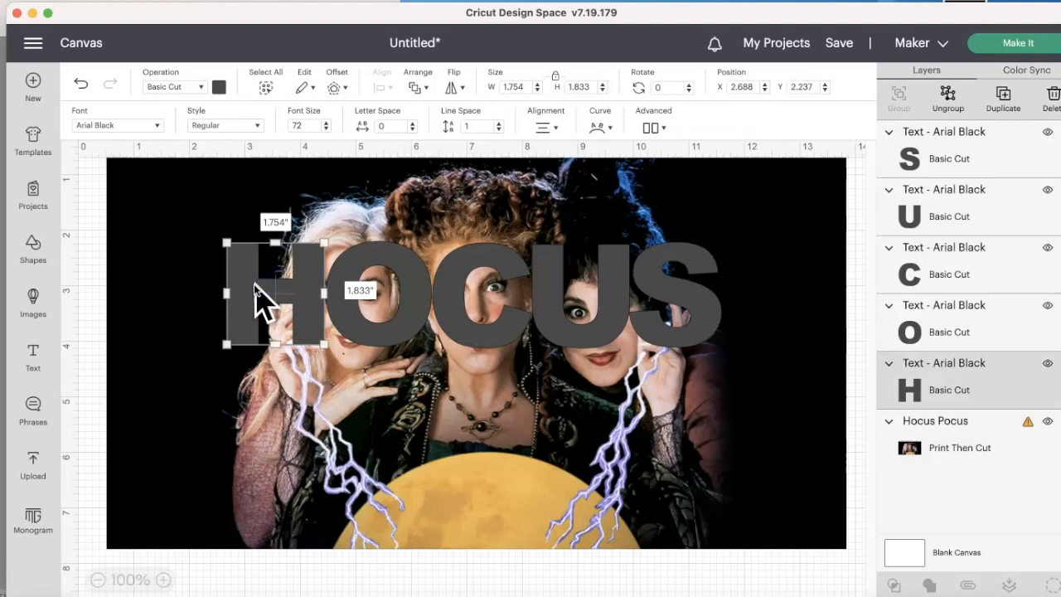
pyautogui.keyDown('shift'); pyautogui.click(395, 262); pyautogui.keyUp('shift')
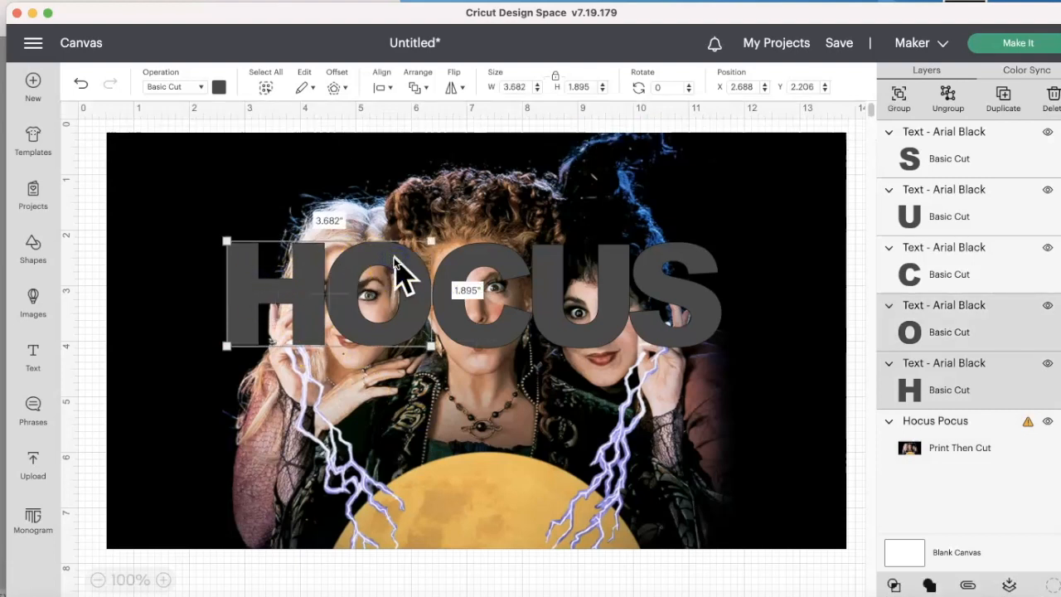
pyautogui.keyDown('shift'); pyautogui.click(486, 262); pyautogui.keyUp('shift')
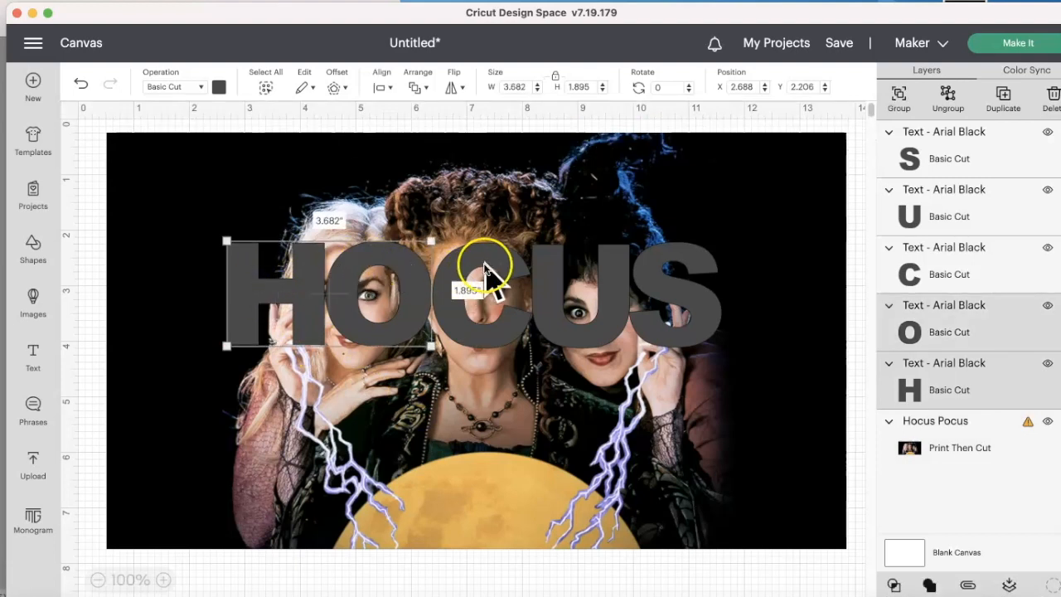
pyautogui.keyDown('shift'); pyautogui.click(585, 279); pyautogui.keyUp('shift')
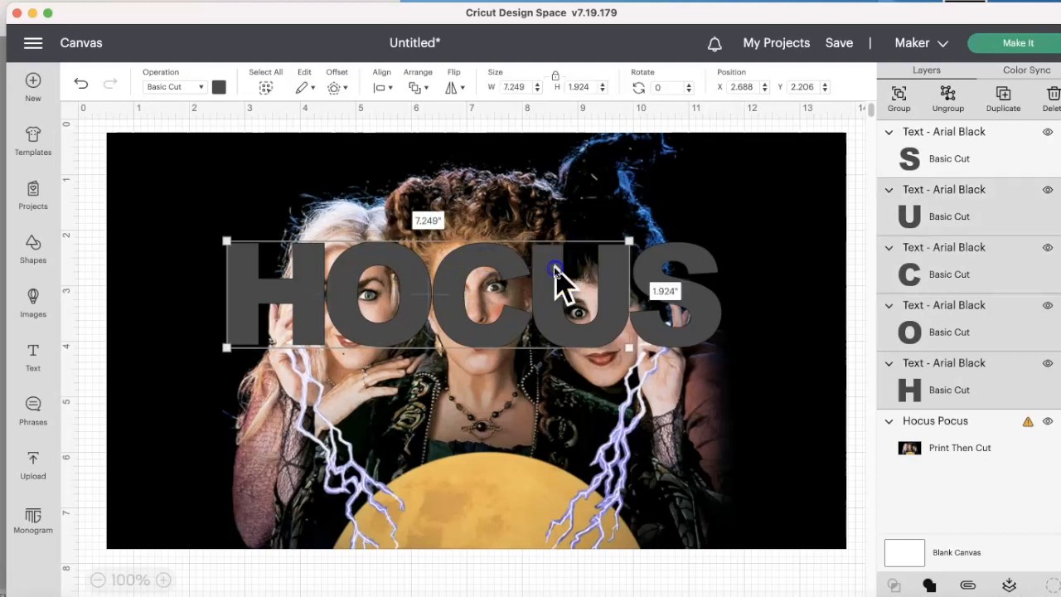
pyautogui.keyDown('shift'); pyautogui.click(689, 250); pyautogui.keyUp('shift')
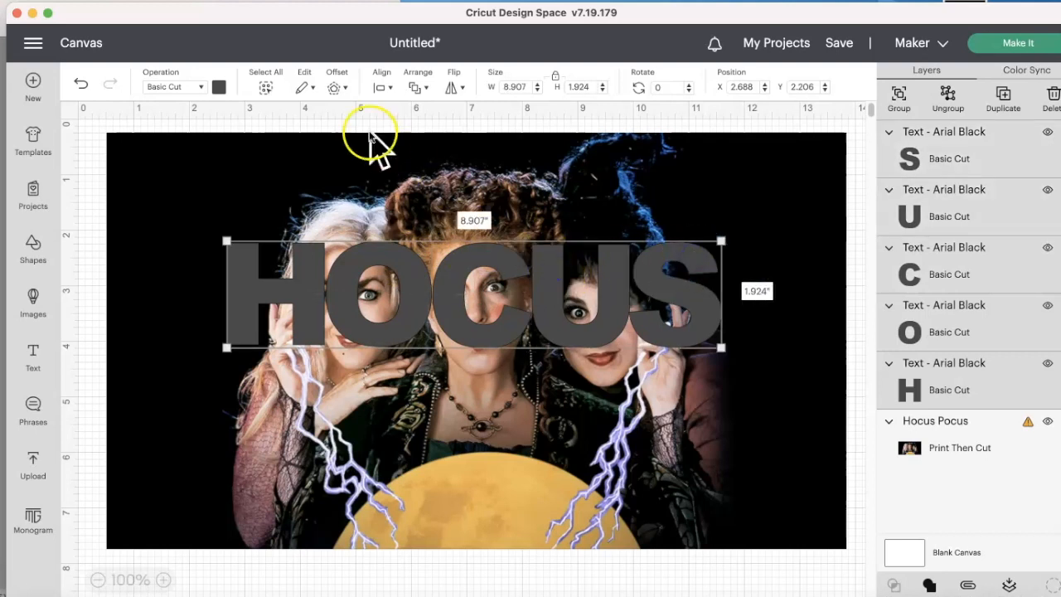
pyautogui.click(390, 89)
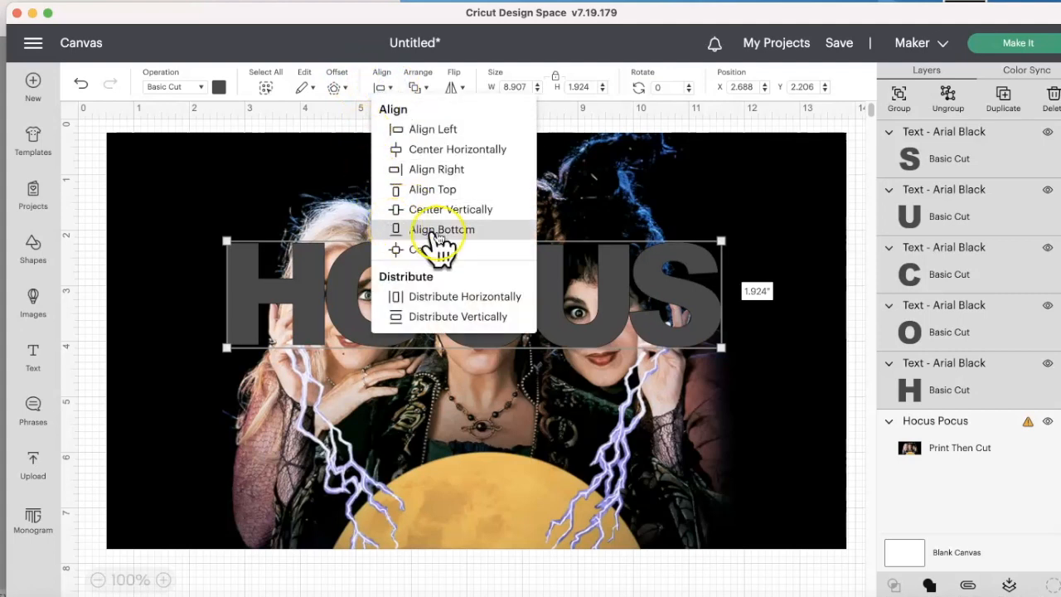
pyautogui.click(469, 232)
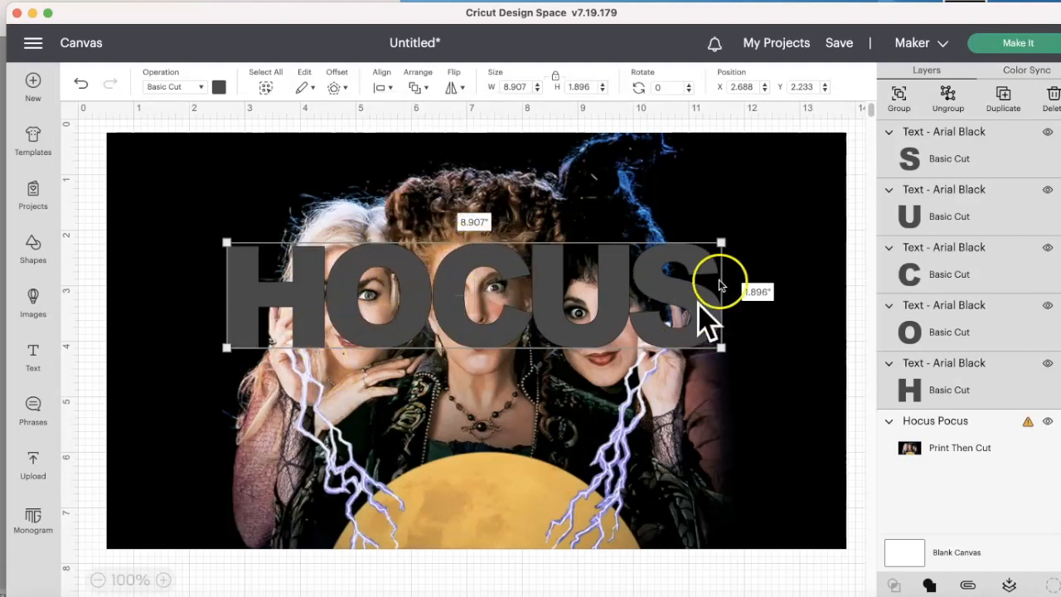
pyautogui.click(901, 97)
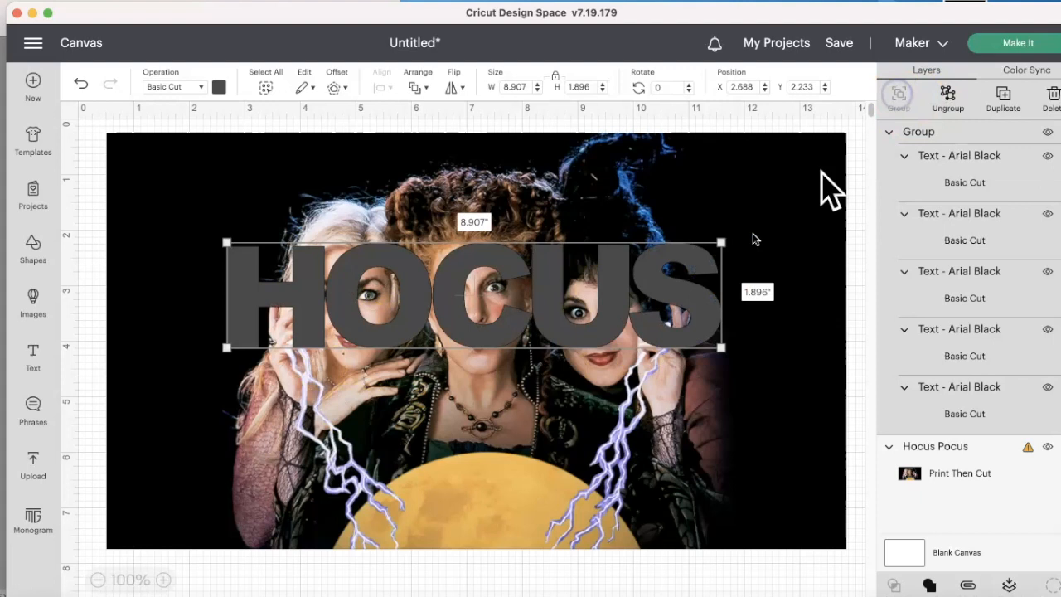
# Step: Scale the HOCUS group down to about 8.24 by 1.754 inches and reposition it over the witches' faces
pyautogui.moveTo(572, 320)
pyautogui.mouseDown()
pyautogui.moveTo(562, 320)
pyautogui.moveTo(592, 320)
pyautogui.mouseUp()
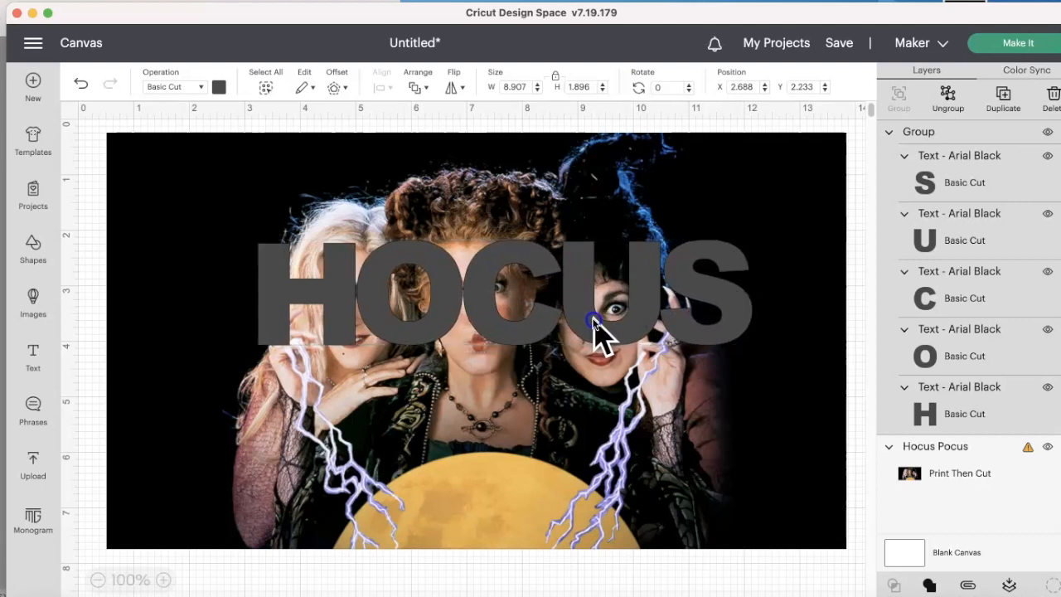
pyautogui.moveTo(753, 240); pyautogui.dragTo(715, 247)
pyautogui.moveTo(530, 328)
pyautogui.mouseDown()
pyautogui.moveTo(545, 322)
pyautogui.moveTo(524, 316)
pyautogui.mouseUp()
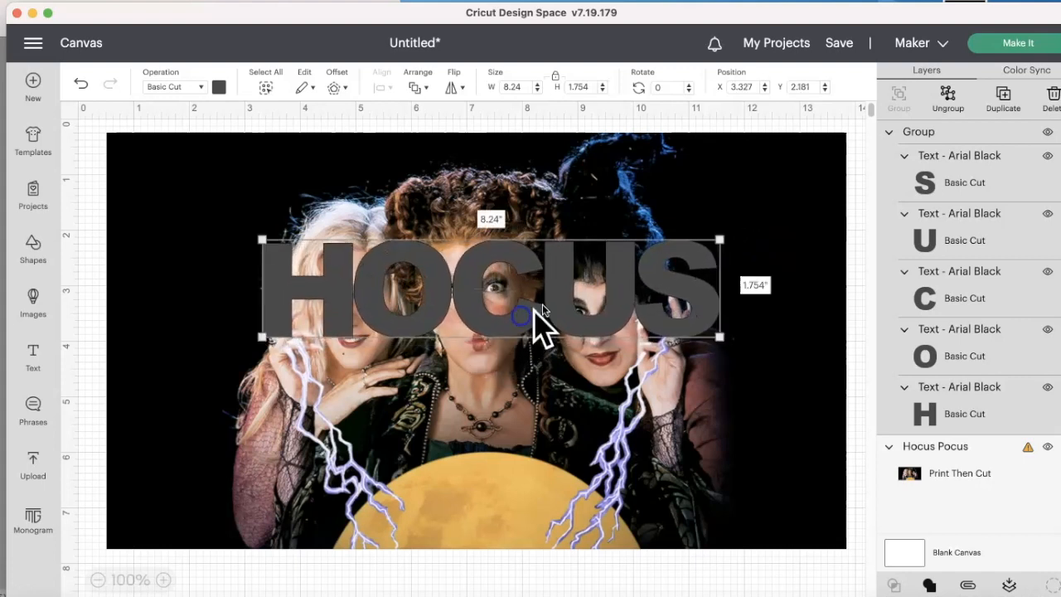
# Step: Resize the HOCUS group to about 8.839 by 1.882 inches and position it at about X 3.283, Y 2.178 over the faces
pyautogui.moveTo(719, 241); pyautogui.dragTo(674, 248)
pyautogui.moveTo(549, 319)
pyautogui.mouseDown()
pyautogui.moveTo(563, 333)
pyautogui.moveTo(562, 317)
pyautogui.mouseUp()
pyautogui.moveTo(691, 249); pyautogui.dragTo(652, 259)
pyautogui.moveTo(548, 299)
pyautogui.mouseDown()
pyautogui.moveTo(533, 313)
pyautogui.moveTo(551, 301)
pyautogui.mouseUp()
pyautogui.moveTo(679, 256); pyautogui.dragTo(772, 235)
pyautogui.moveTo(603, 315); pyautogui.dragTo(578, 320)
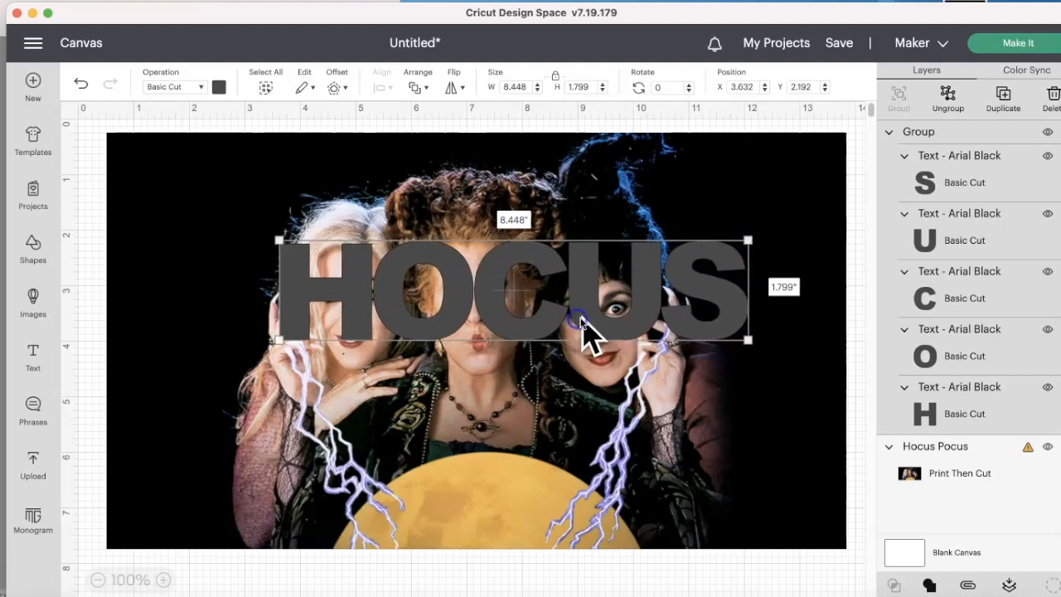
pyautogui.moveTo(279, 241); pyautogui.dragTo(259, 235)
pyautogui.moveTo(501, 258)
pyautogui.mouseDown()
pyautogui.moveTo(500, 242)
pyautogui.moveTo(514, 249)
pyautogui.moveTo(508, 274)
pyautogui.moveTo(499, 252)
pyautogui.moveTo(511, 250)
pyautogui.moveTo(515, 264)
pyautogui.moveTo(508, 258)
pyautogui.mouseUp()
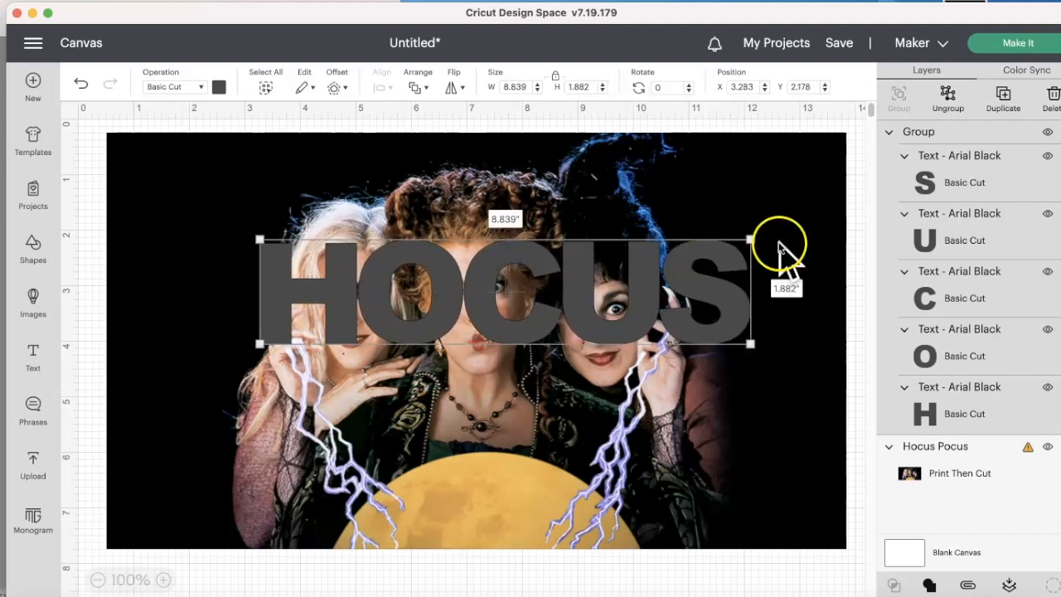
# Step: Enlarge the HOCUS group to about 9.586 by 2.041 inches and nudge it to about X 3.282, Y 2.047
pyautogui.moveTo(761, 247); pyautogui.dragTo(770, 241)
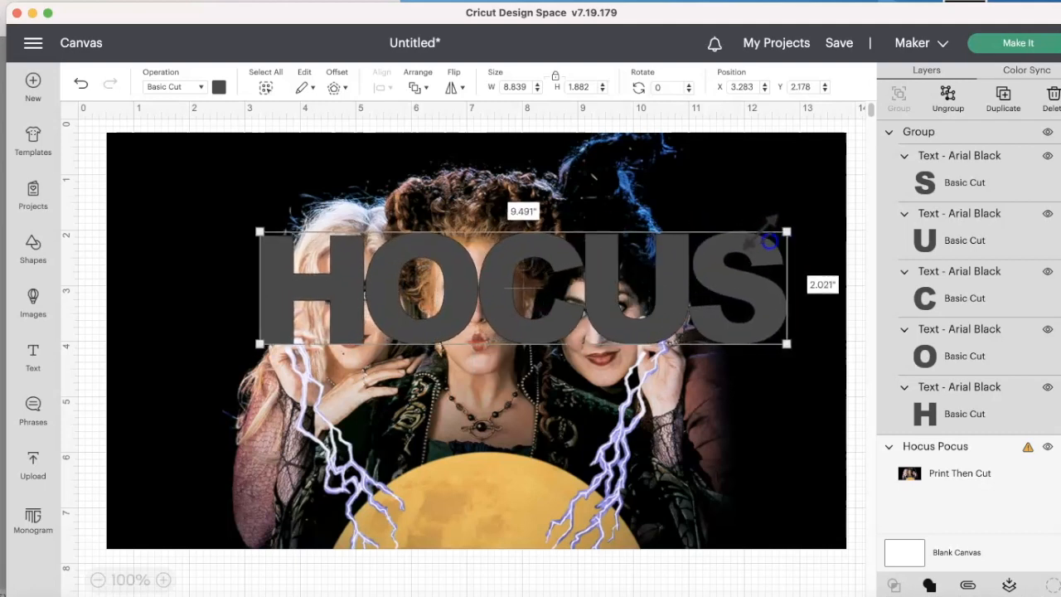
pyautogui.moveTo(645, 329); pyautogui.dragTo(651, 328)
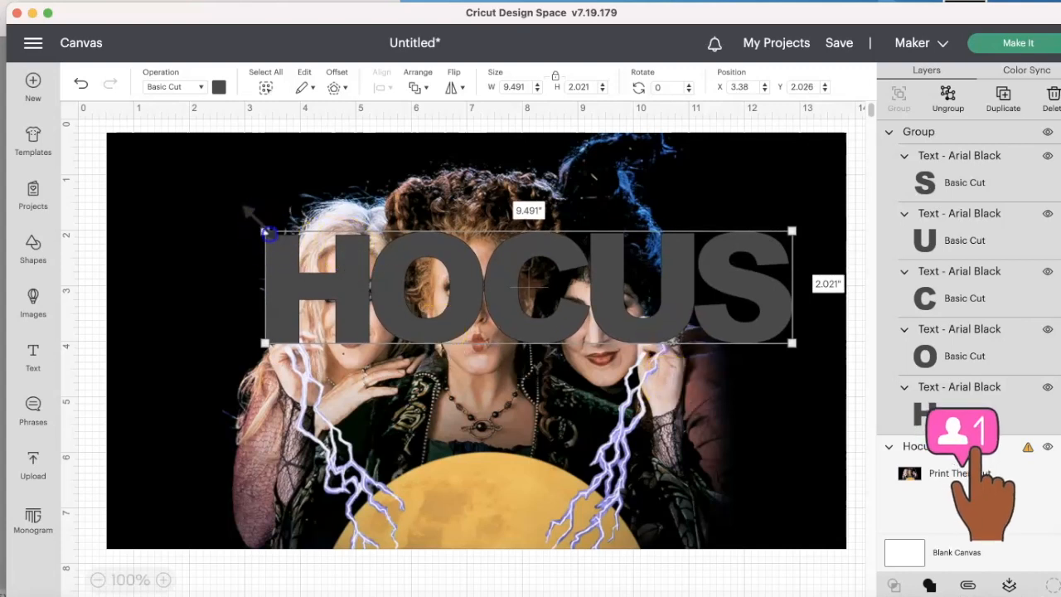
pyautogui.moveTo(266, 233)
pyautogui.mouseDown()
pyautogui.moveTo(240, 226)
pyautogui.moveTo(262, 232)
pyautogui.mouseUp()
pyautogui.moveTo(458, 258); pyautogui.dragTo(457, 260)
pyautogui.click(587, 403)
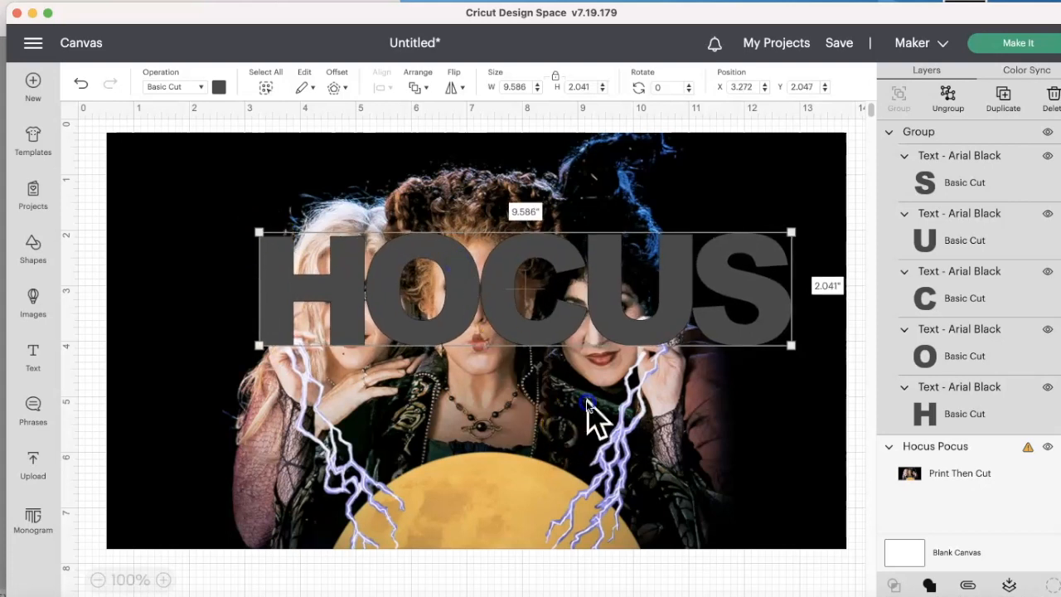
pyautogui.click(563, 263)
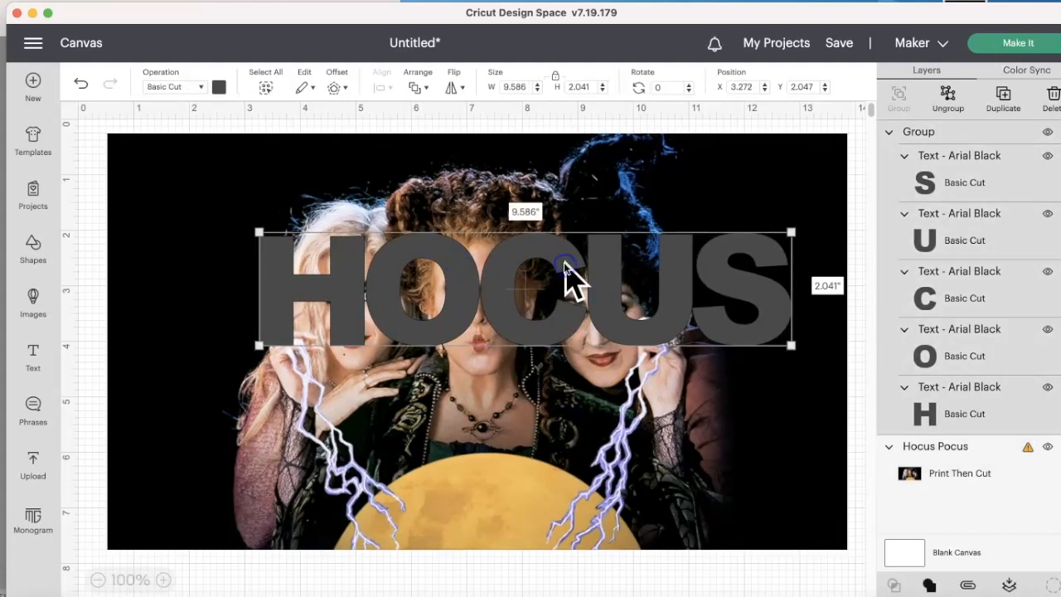
pyautogui.press('Right')
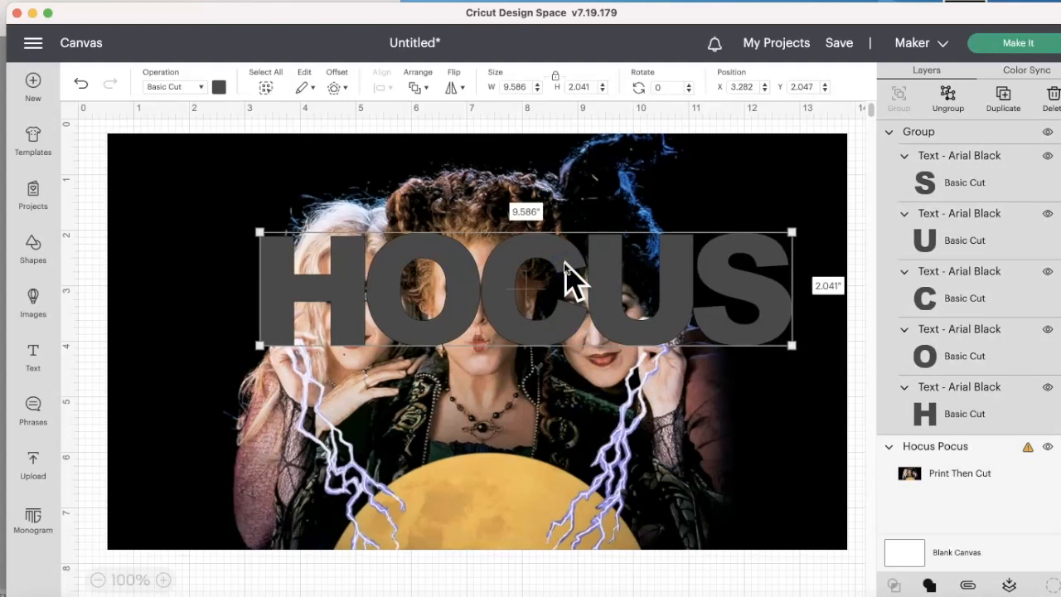
pyautogui.click(805, 401)
pyautogui.click(756, 275)
pyautogui.click(704, 132)
# Step: Add a new text reading POCUS and move it below HOCUS, at about X 1.866, Y 4.622
pyautogui.click(34, 357)
pyautogui.click(224, 392)
pyautogui.doubleClick(214, 383)
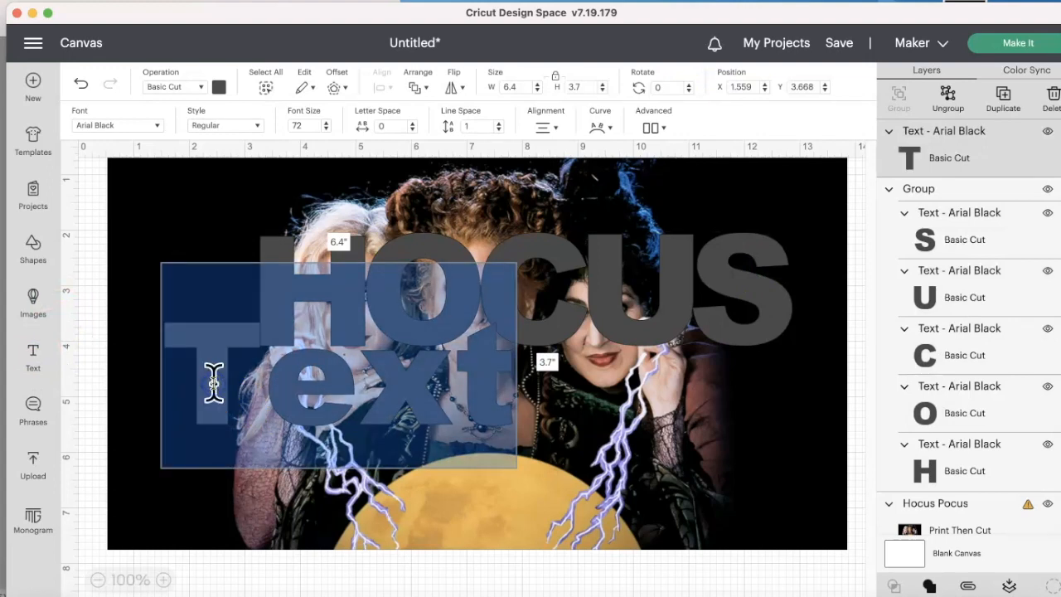
pyautogui.doubleClick(214, 384)
pyautogui.write('POCUS')
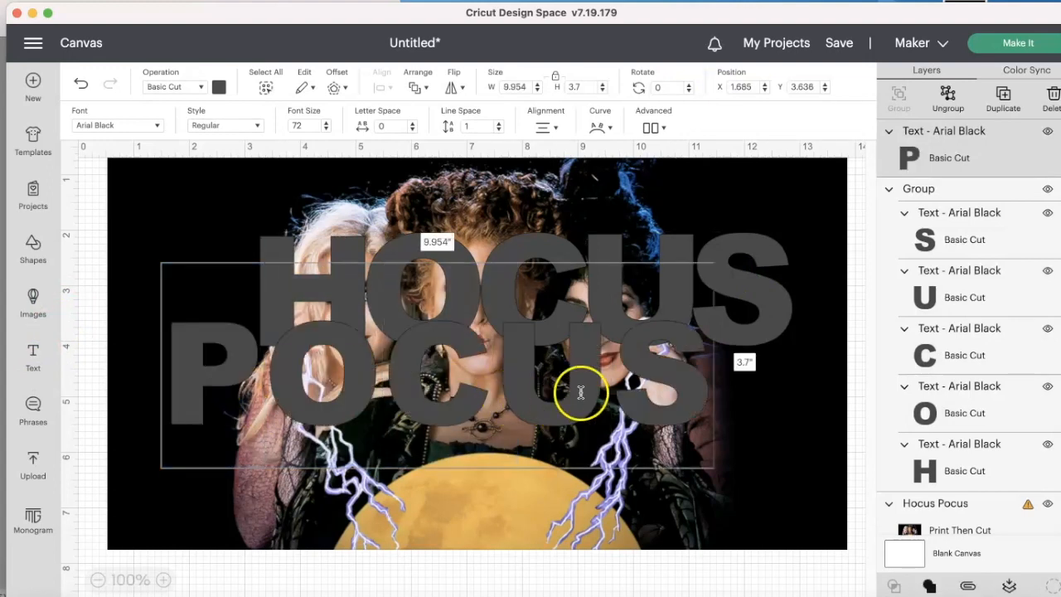
pyautogui.click(762, 461)
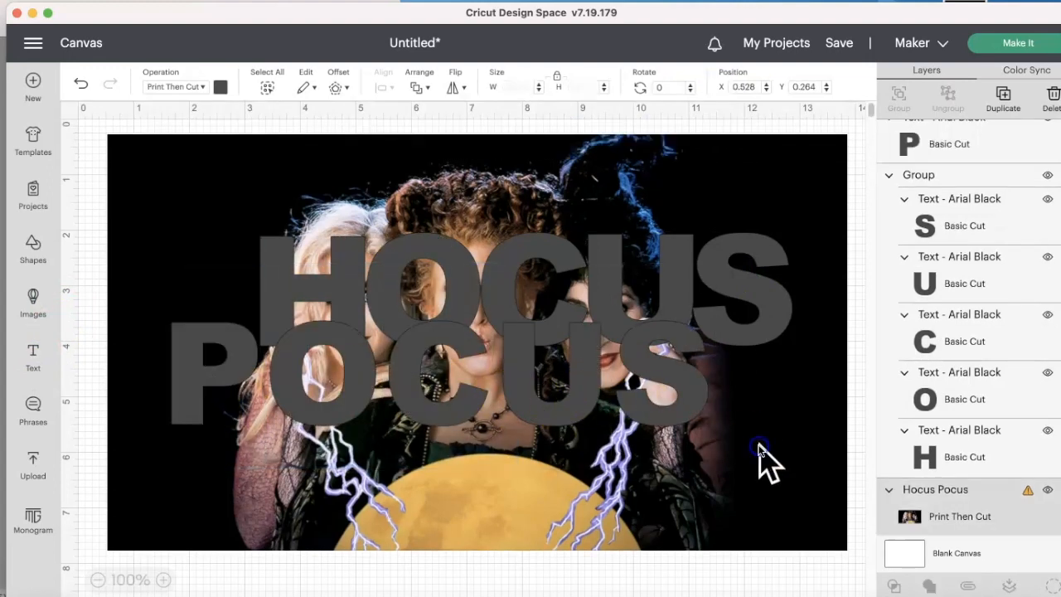
pyautogui.moveTo(591, 398); pyautogui.dragTo(602, 447)
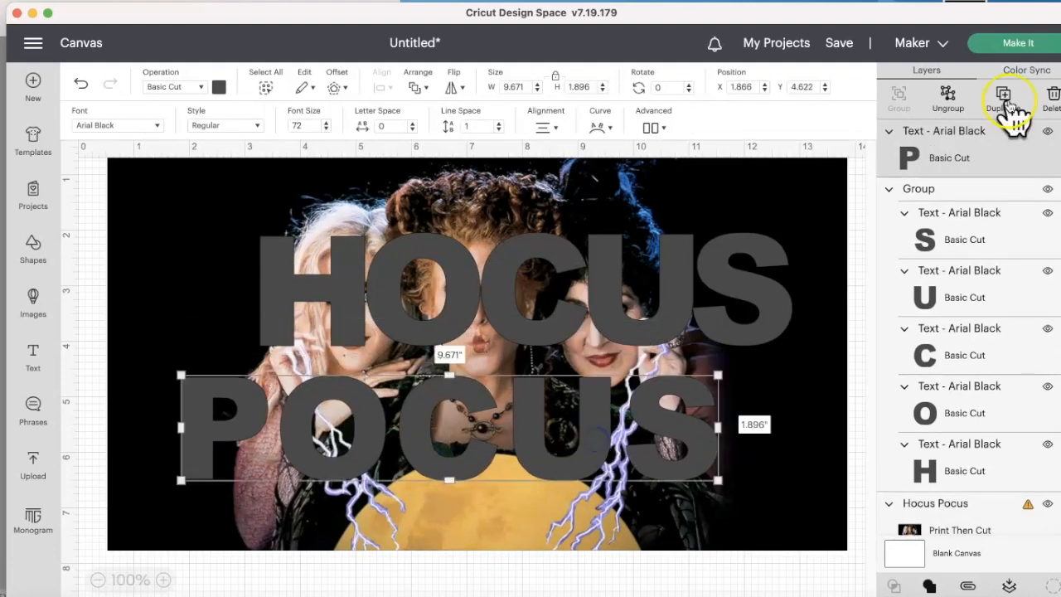
# Step: Ungroup the POCUS text into single letters and move the S, C, O and P inward to close the gaps
pyautogui.click(950, 96)
pyautogui.moveTo(673, 422)
pyautogui.mouseDown()
pyautogui.moveTo(651, 410)
pyautogui.moveTo(658, 421)
pyautogui.mouseUp()
pyautogui.moveTo(475, 415)
pyautogui.mouseDown()
pyautogui.moveTo(485, 405)
pyautogui.moveTo(488, 417)
pyautogui.mouseUp()
pyautogui.moveTo(375, 417); pyautogui.dragTo(397, 416)
pyautogui.moveTo(247, 409); pyautogui.dragTo(284, 413)
# Step: Select the five POCUS letters, align them to their bottom edges and group them
pyautogui.keyDown('shift'); pyautogui.click(388, 391); pyautogui.keyUp('shift')
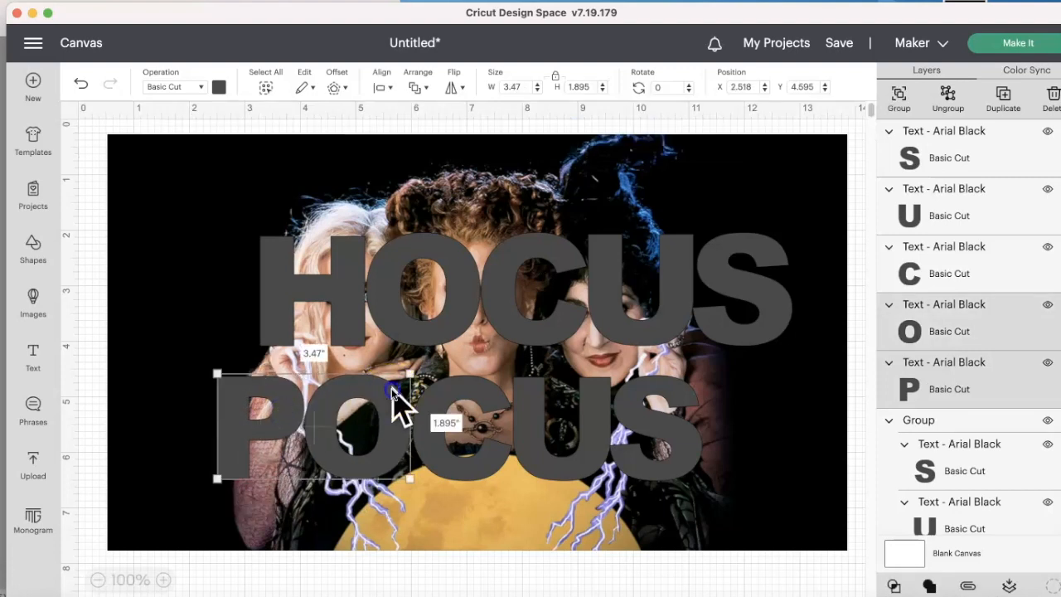
pyautogui.keyDown('shift'); pyautogui.click(467, 407); pyautogui.keyUp('shift')
pyautogui.keyDown('shift'); pyautogui.click(558, 395); pyautogui.keyUp('shift')
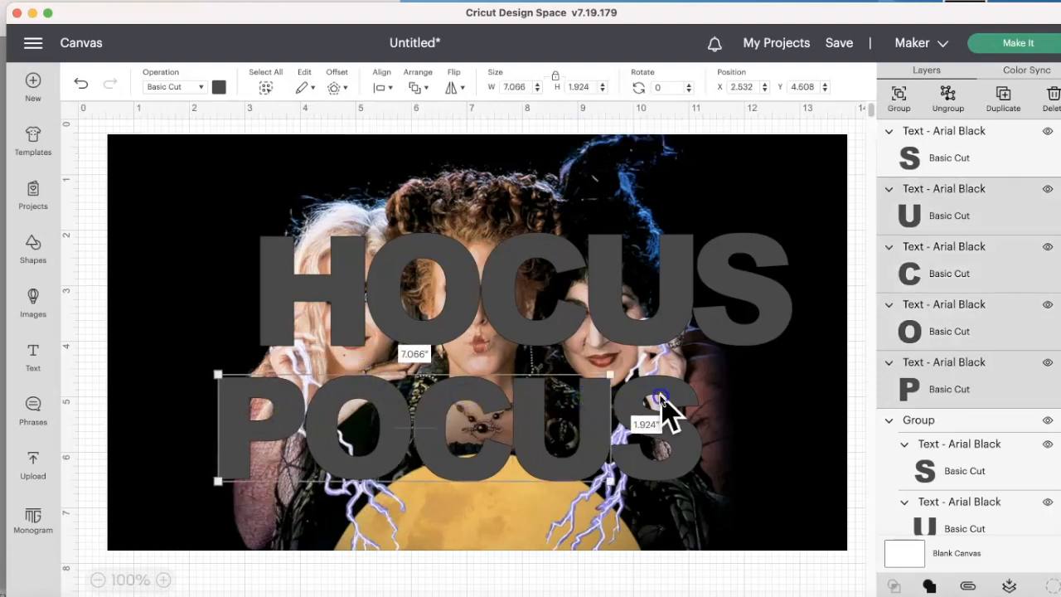
pyautogui.keyDown('shift'); pyautogui.click(661, 402); pyautogui.keyUp('shift')
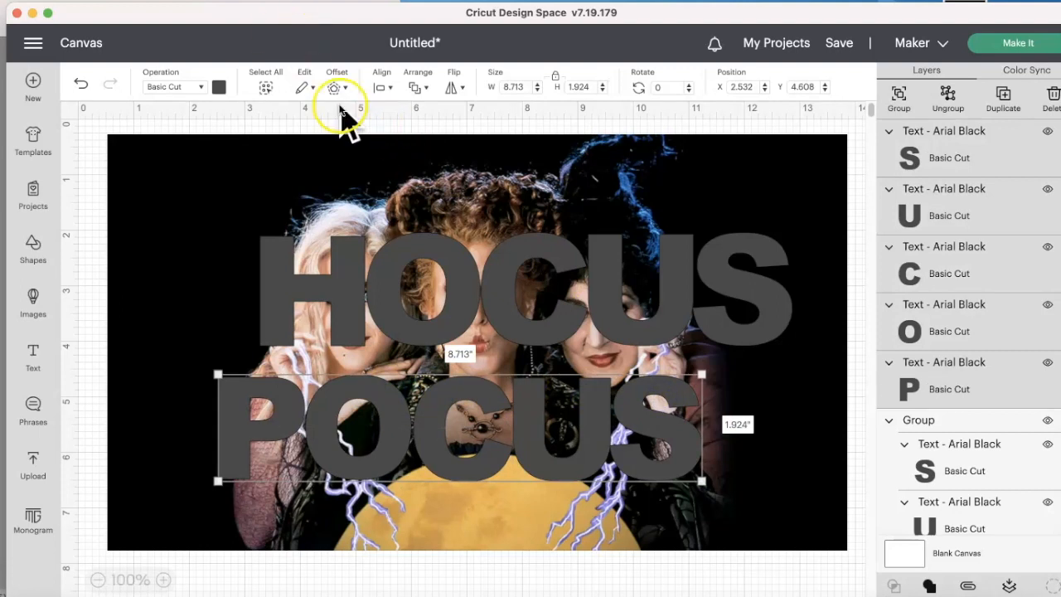
pyautogui.click(383, 87)
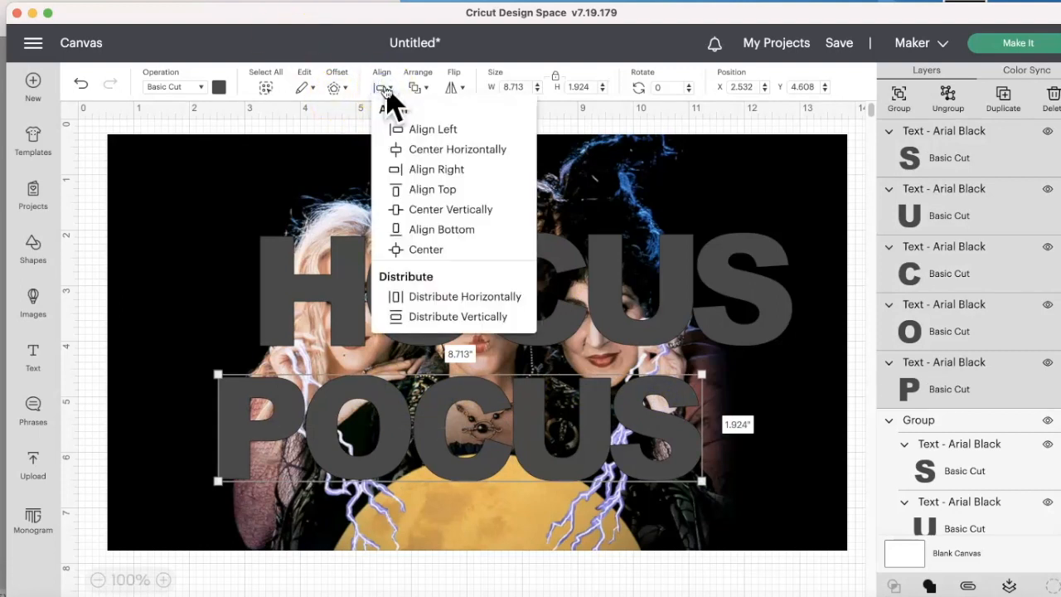
pyautogui.click(437, 232)
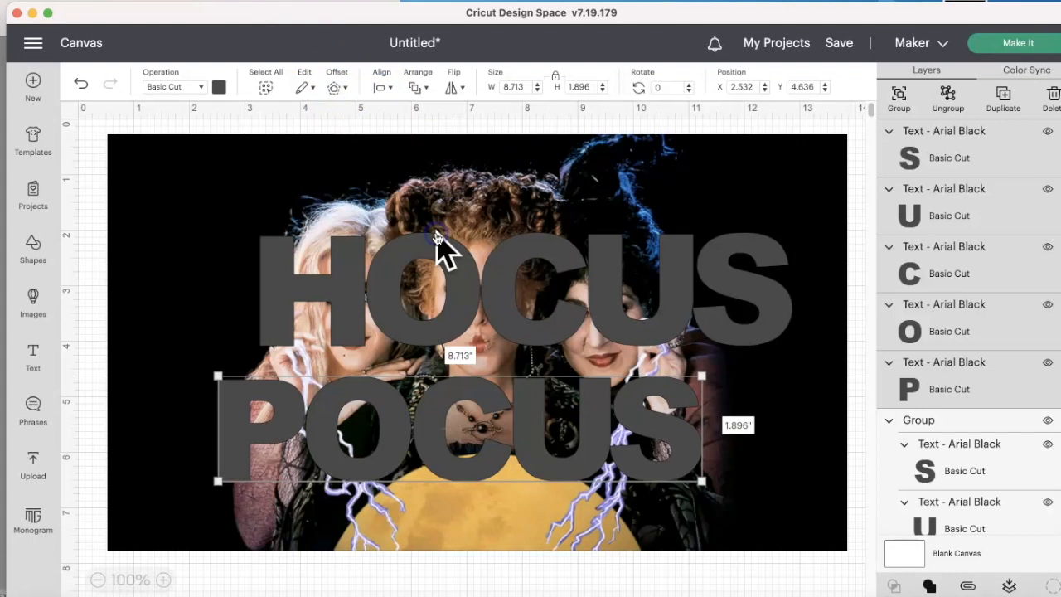
pyautogui.click(900, 93)
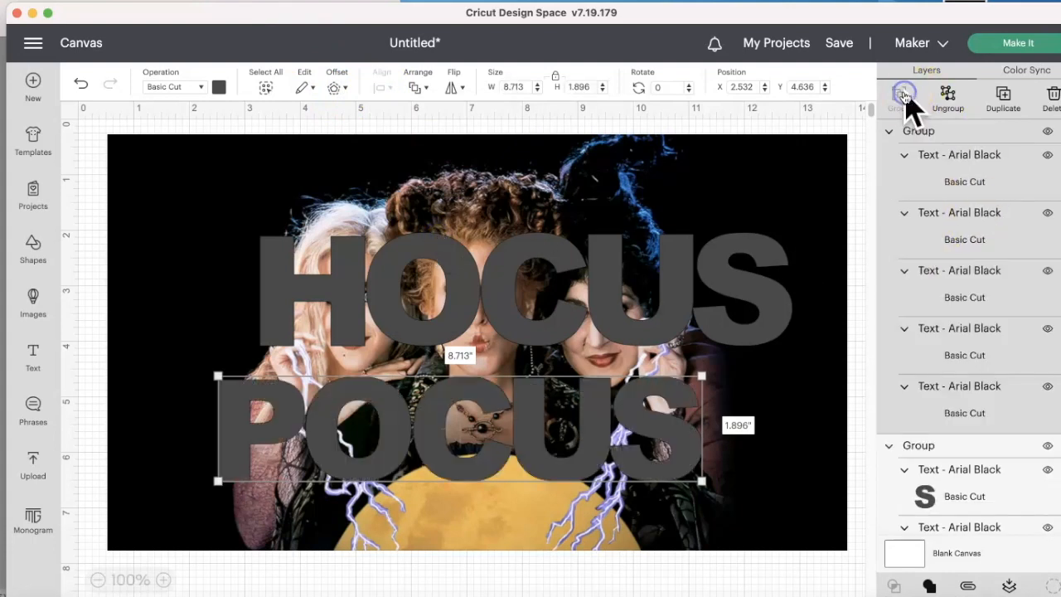
# Step: Move the POCUS group directly beneath HOCUS, at about X 3.421, Y 4.081, and compare the sizes of the two words
pyautogui.moveTo(544, 448); pyautogui.dragTo(485, 384)
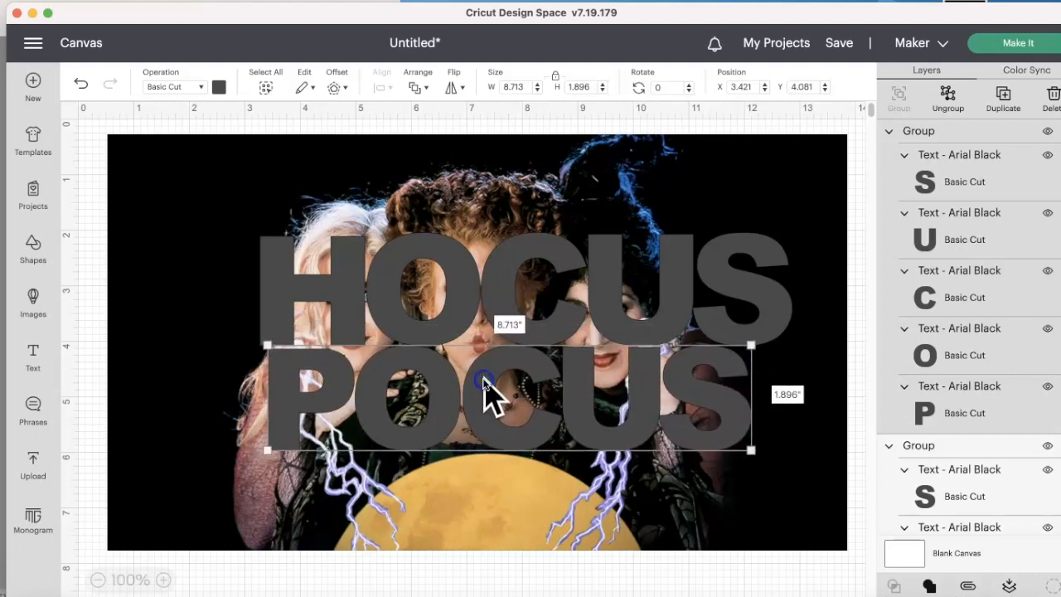
pyautogui.keyDown('shift'); pyautogui.click(489, 303); pyautogui.keyUp('shift')
pyautogui.click(478, 414)
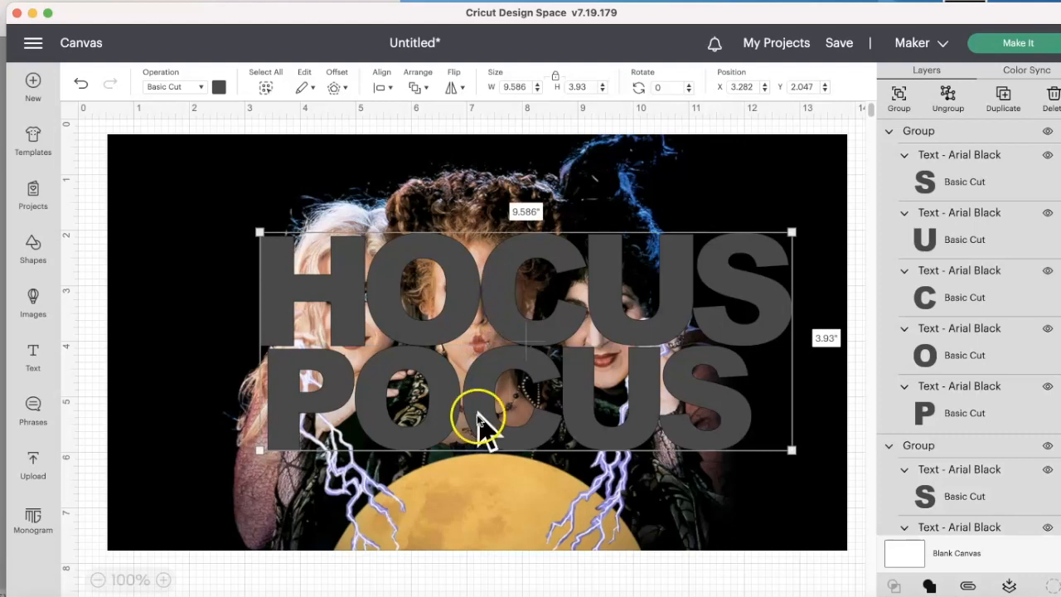
pyautogui.click(652, 498)
pyautogui.click(648, 404)
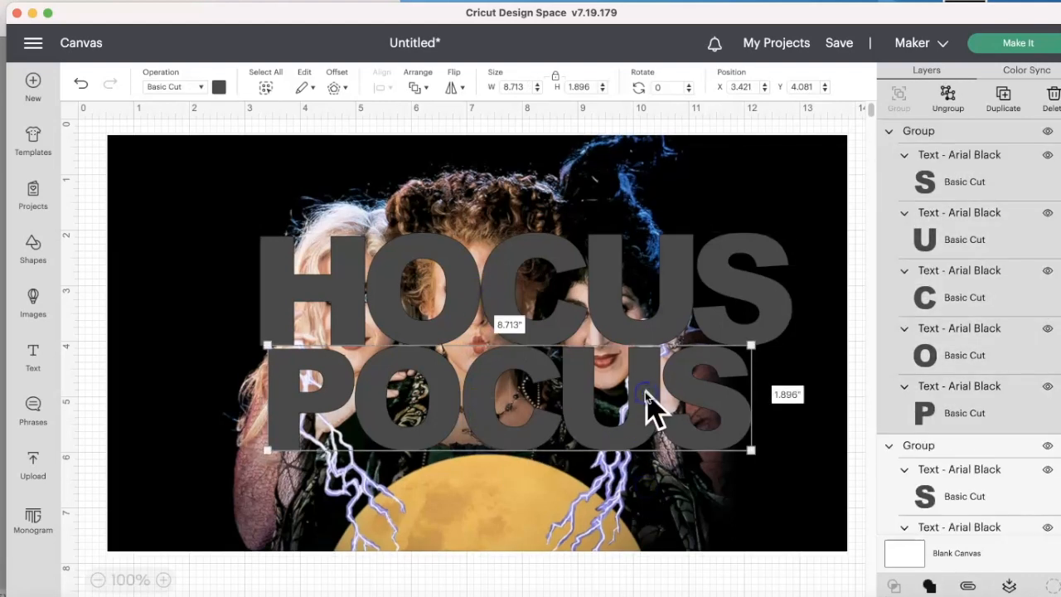
pyautogui.click(669, 272)
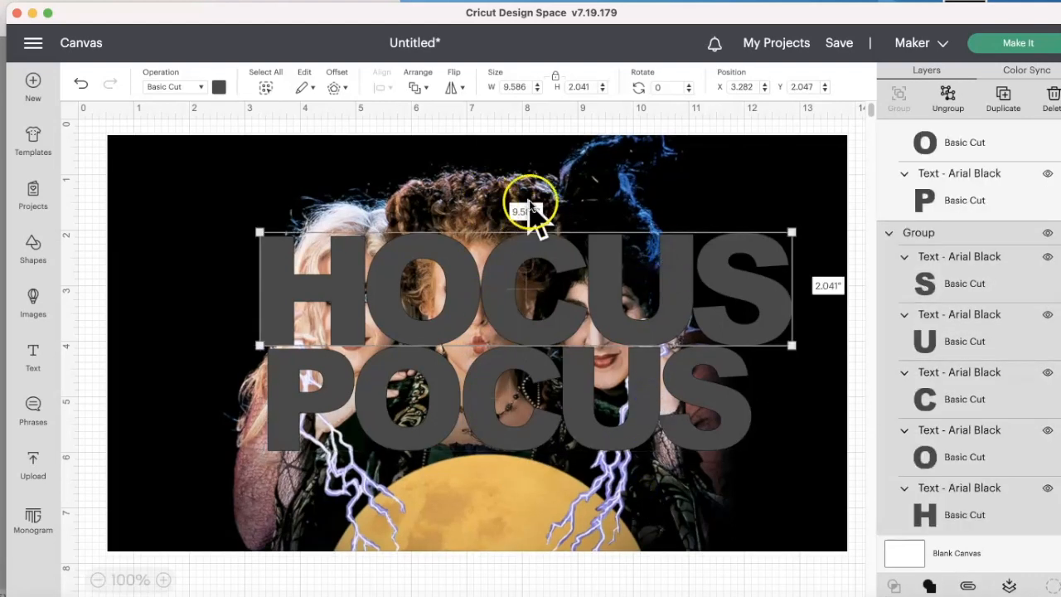
pyautogui.click(540, 373)
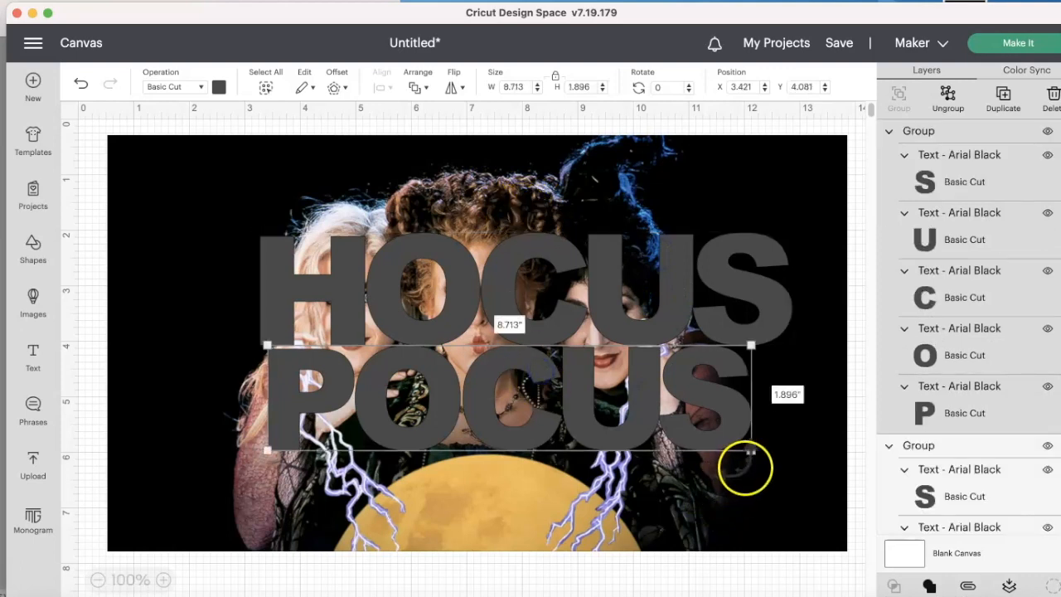
# Step: Scale the POCUS group up to about 9.505 by 2.069 inches and shift it to about X 3.324, Y 4.108 under HOCUS
pyautogui.moveTo(751, 451); pyautogui.dragTo(798, 464)
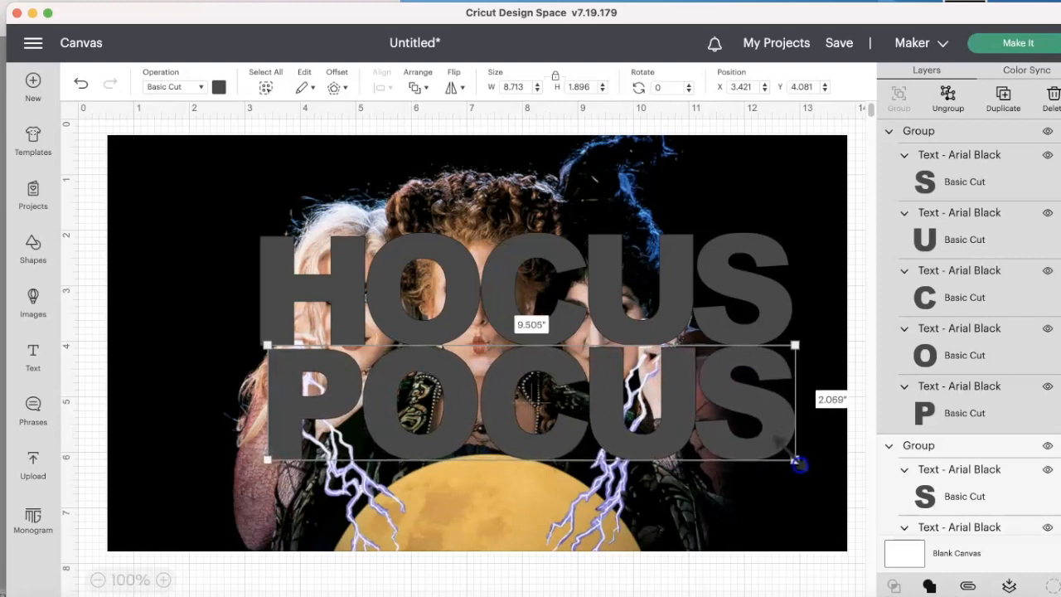
pyautogui.click(756, 307)
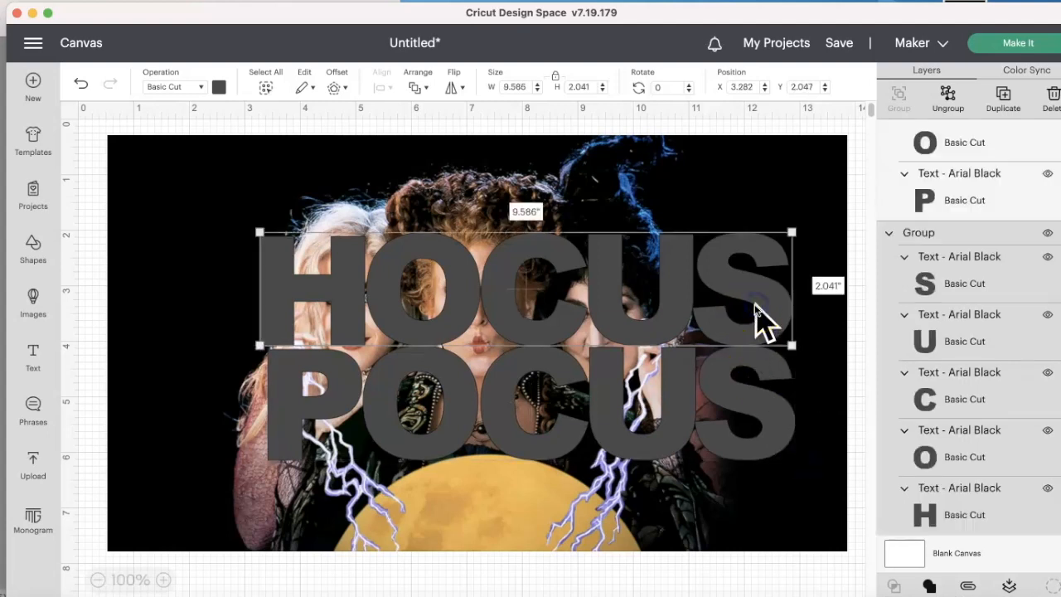
pyautogui.click(763, 405)
pyautogui.moveTo(763, 405)
pyautogui.mouseDown()
pyautogui.moveTo(755, 415)
pyautogui.moveTo(707, 396)
pyautogui.moveTo(727, 419)
pyautogui.moveTo(771, 425)
pyautogui.moveTo(756, 414)
pyautogui.mouseUp()
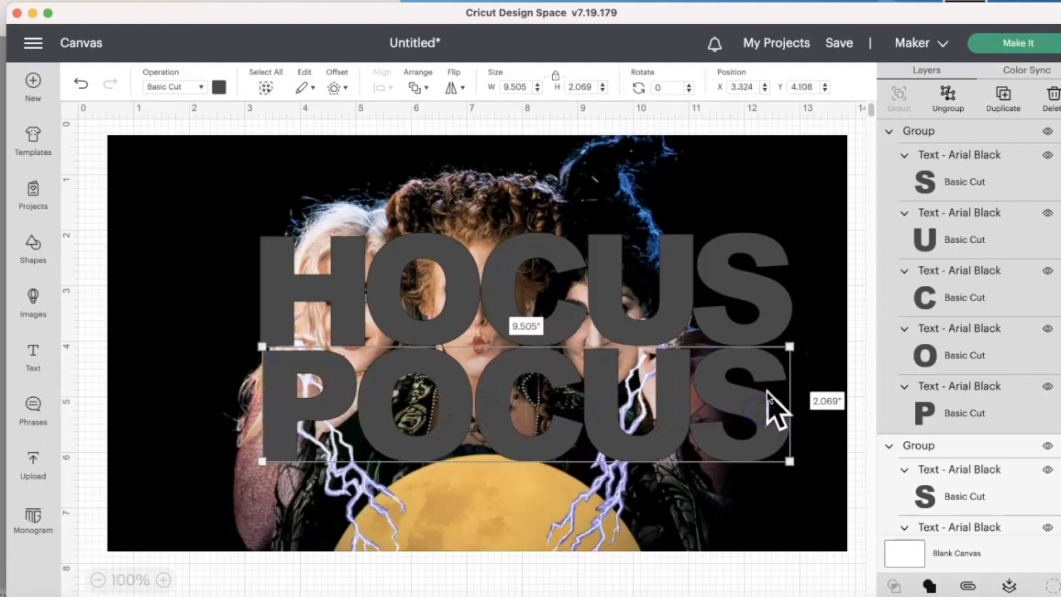
# Step: Center the HOCUS and POCUS groups horizontally with each other and combine both words into one group
pyautogui.keyDown('shift'); pyautogui.click(608, 290); pyautogui.keyUp('shift')
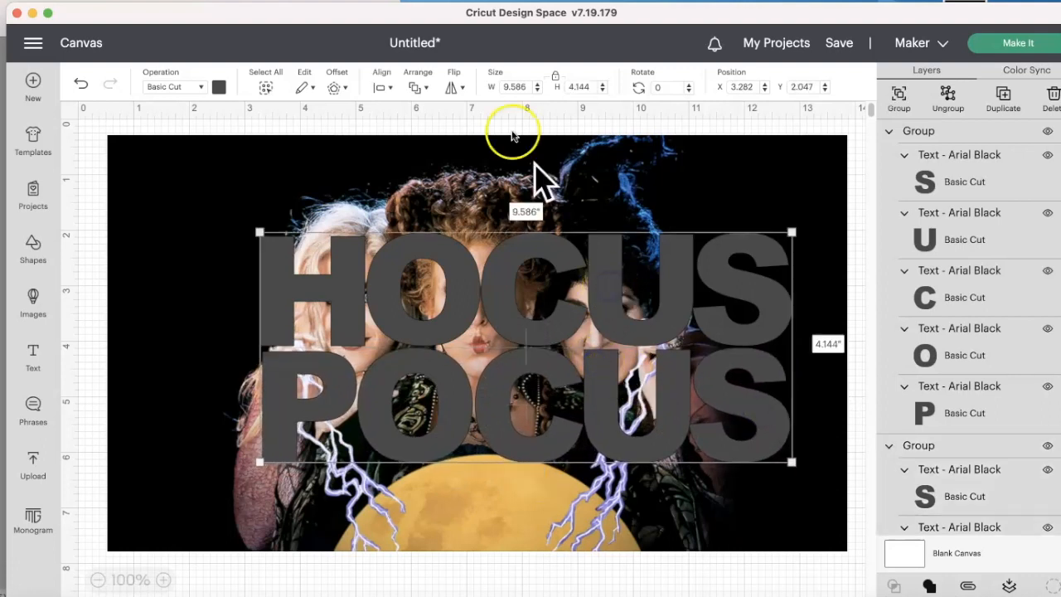
pyautogui.click(387, 89)
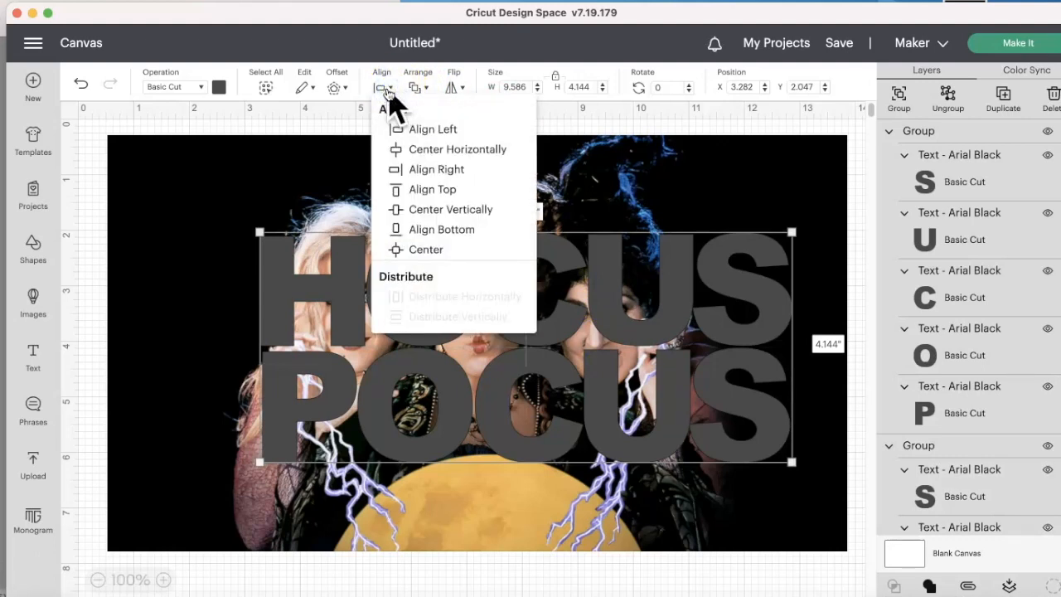
pyautogui.click(485, 149)
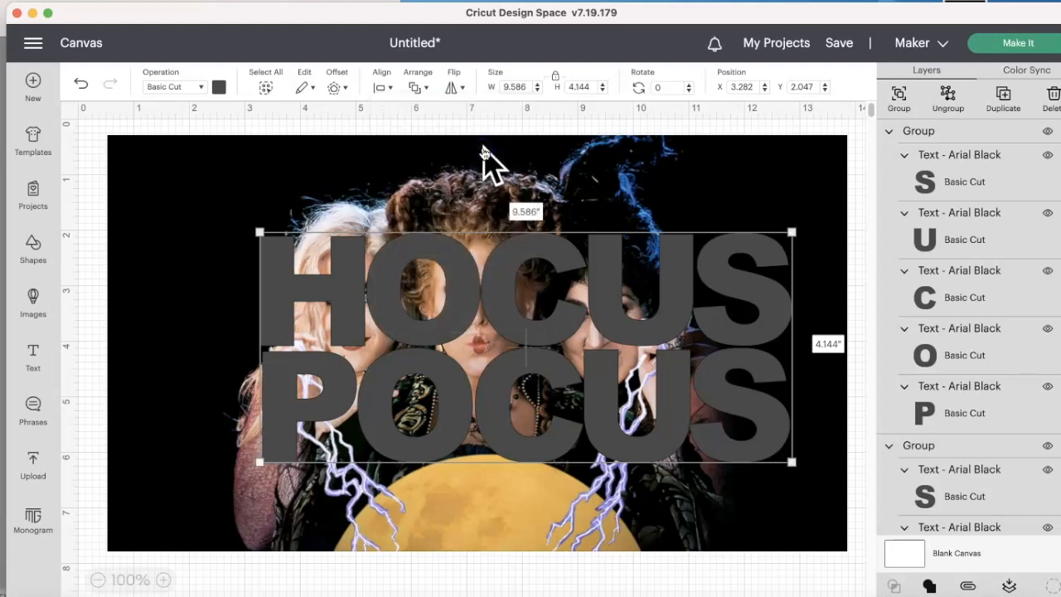
pyautogui.click(761, 188)
pyautogui.click(632, 328)
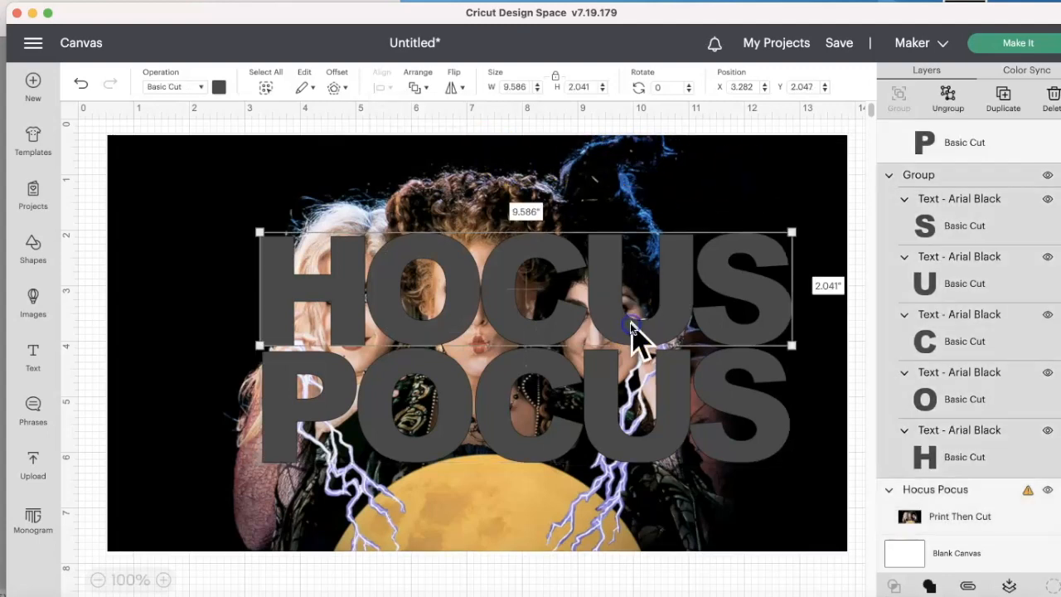
pyautogui.keyDown('shift'); pyautogui.click(617, 384); pyautogui.keyUp('shift')
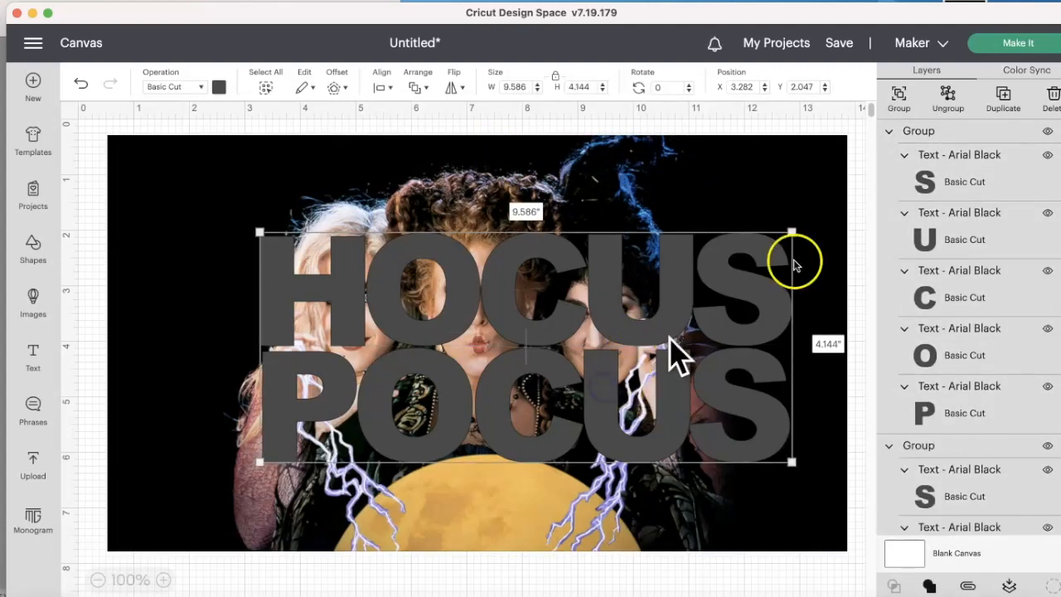
pyautogui.click(903, 101)
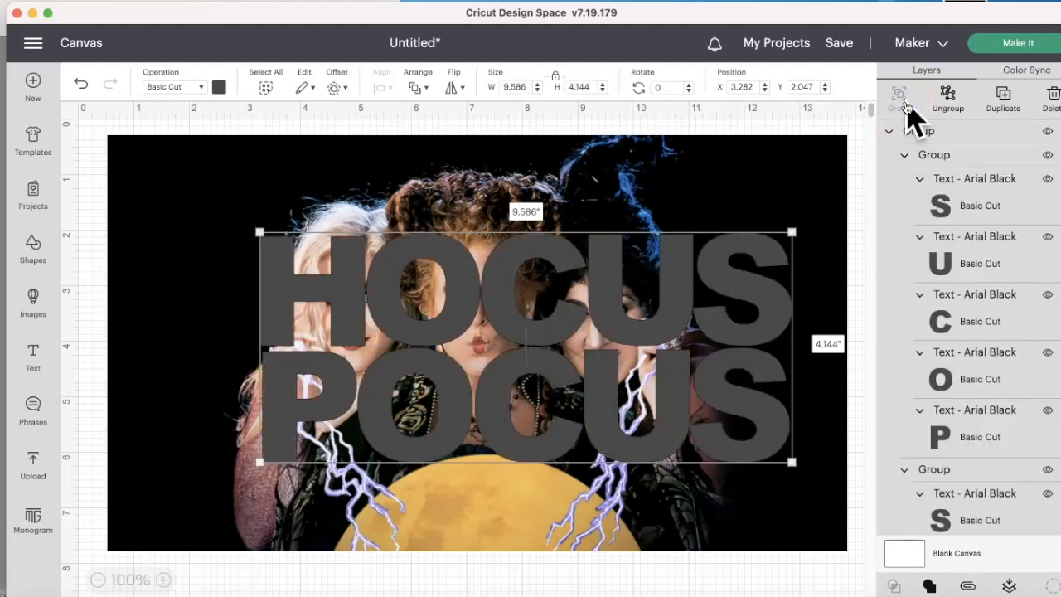
# Step: Weld the grouped HOCUS POCUS lettering into a single shape and select the welded result
pyautogui.click(441, 249)
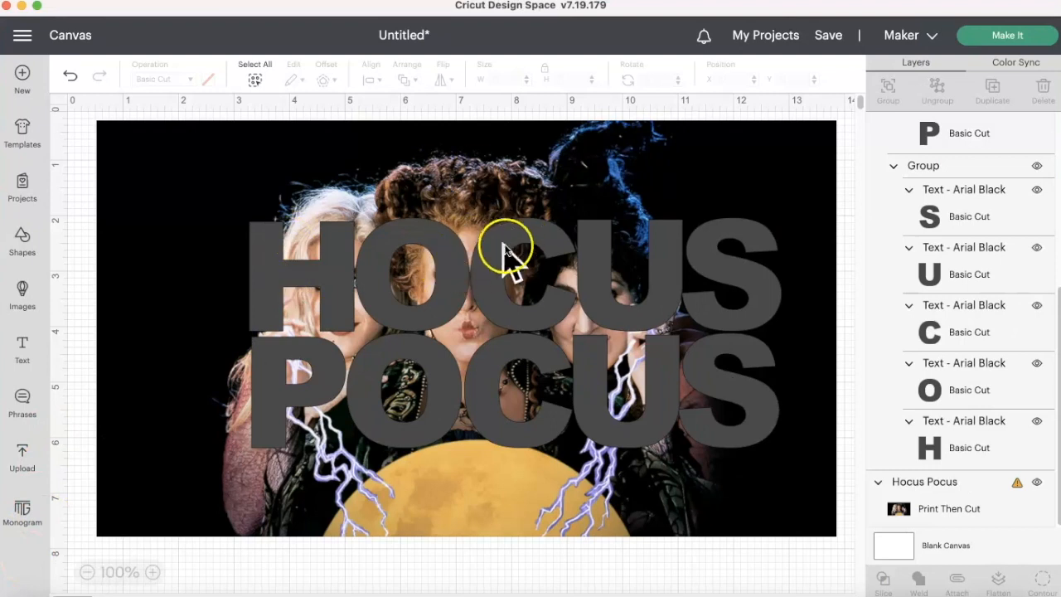
pyautogui.click(515, 240)
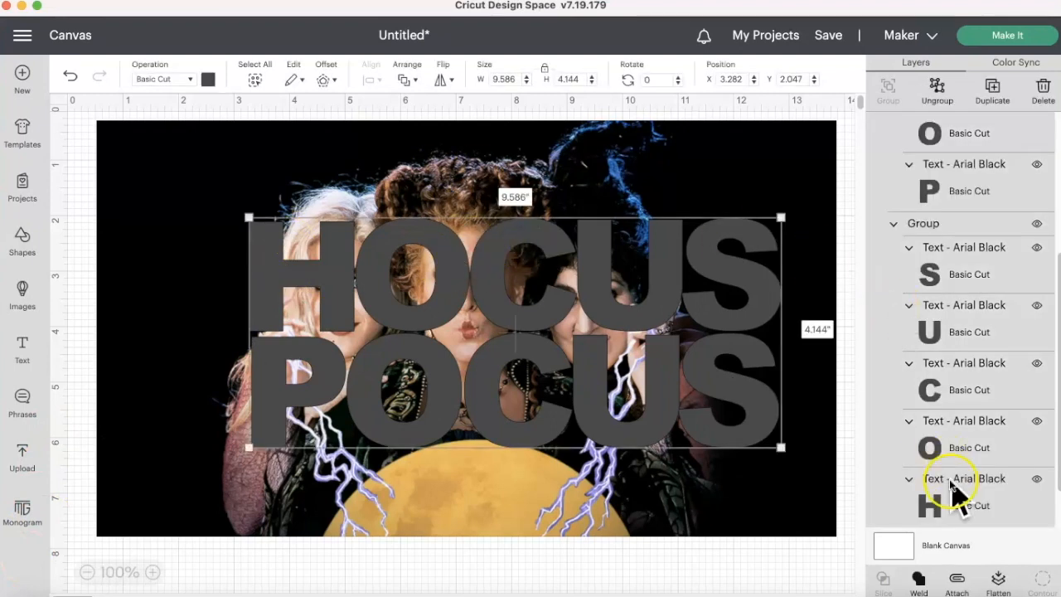
pyautogui.click(919, 580)
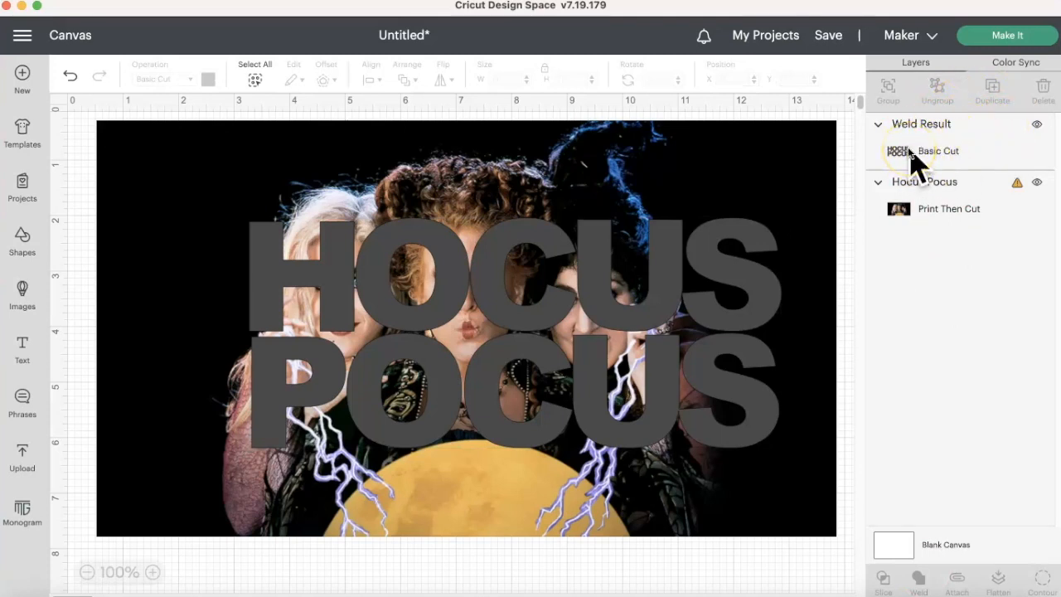
pyautogui.click(406, 235)
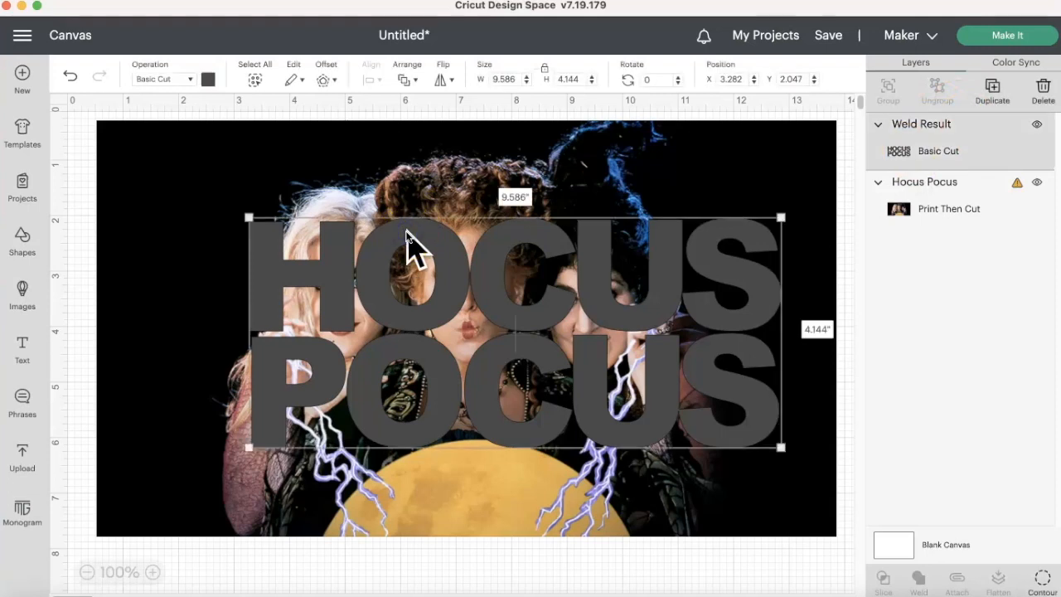
# Step: Select the welded HOCUS POCUS lettering together with the witches picture and slice them
pyautogui.keyDown('shift'); pyautogui.click(375, 148); pyautogui.keyUp('shift')
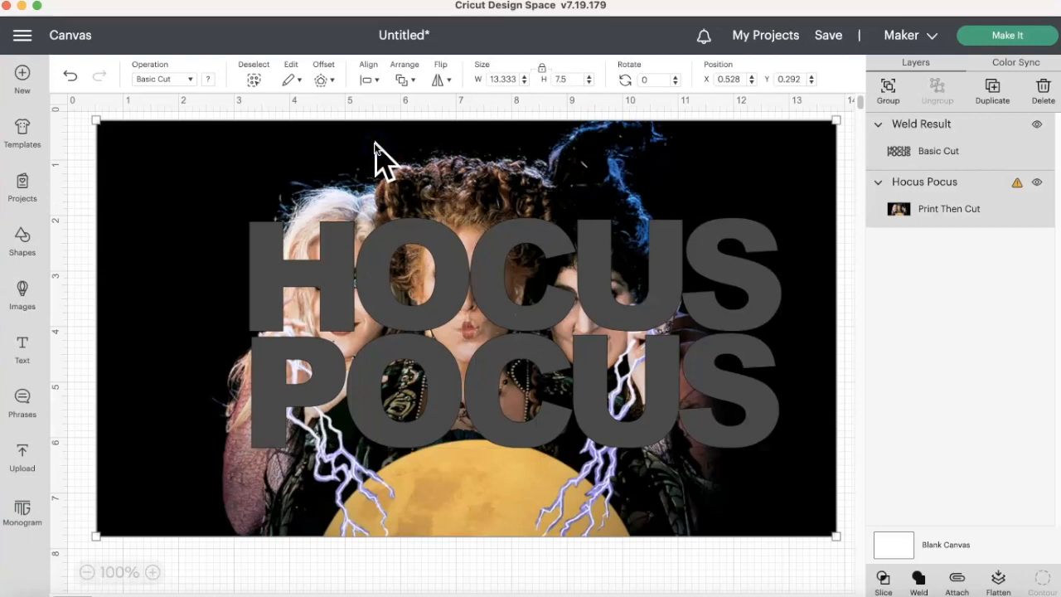
pyautogui.click(89, 163)
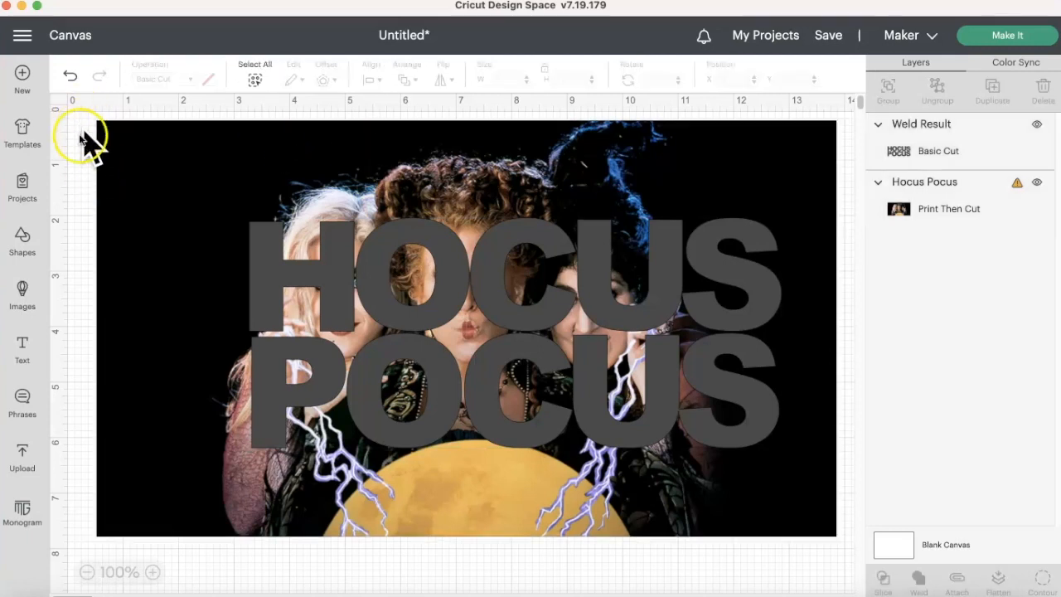
pyautogui.moveTo(83, 124); pyautogui.dragTo(865, 549)
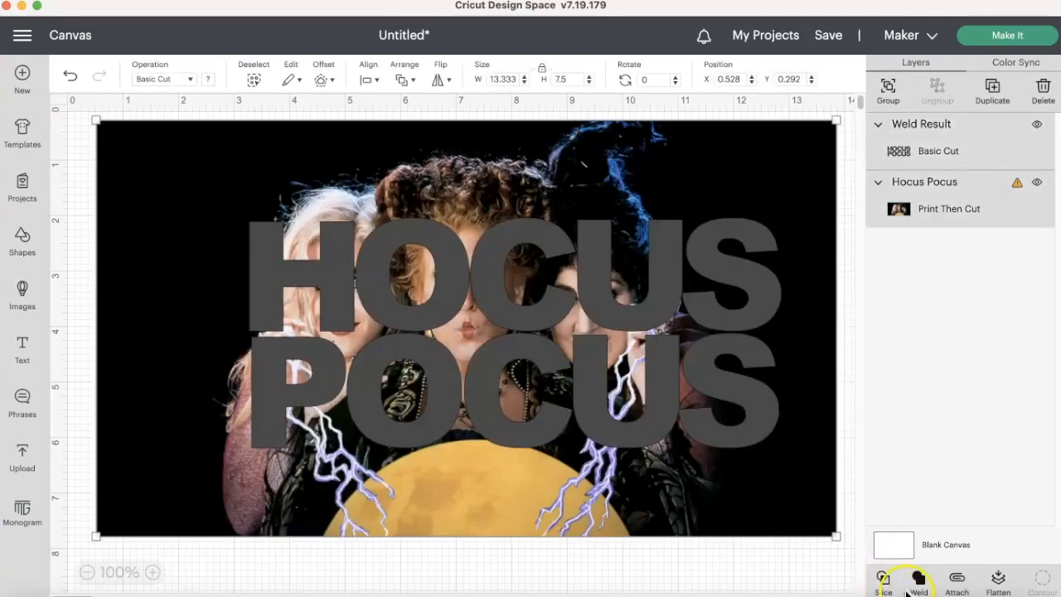
pyautogui.click(884, 581)
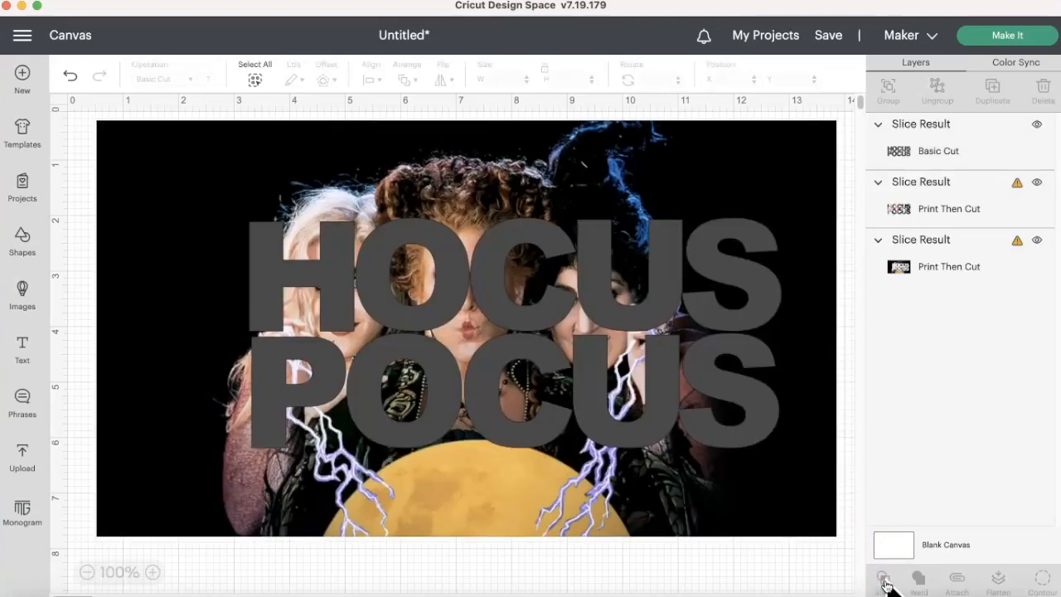
# Step: Delete the solid gray lettering and the leftover background picture, keeping only the picture-filled HOCUS POCUS slice
pyautogui.moveTo(597, 237)
pyautogui.mouseDown()
pyautogui.moveTo(541, 284)
pyautogui.moveTo(576, 254)
pyautogui.moveTo(609, 245)
pyautogui.mouseUp()
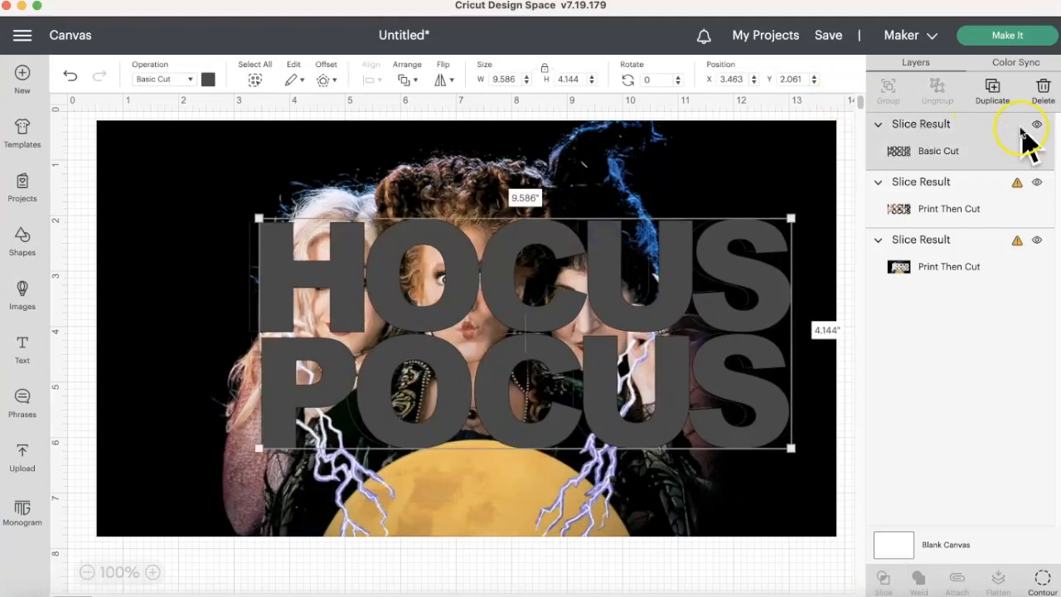
pyautogui.click(1044, 88)
pyautogui.click(672, 170)
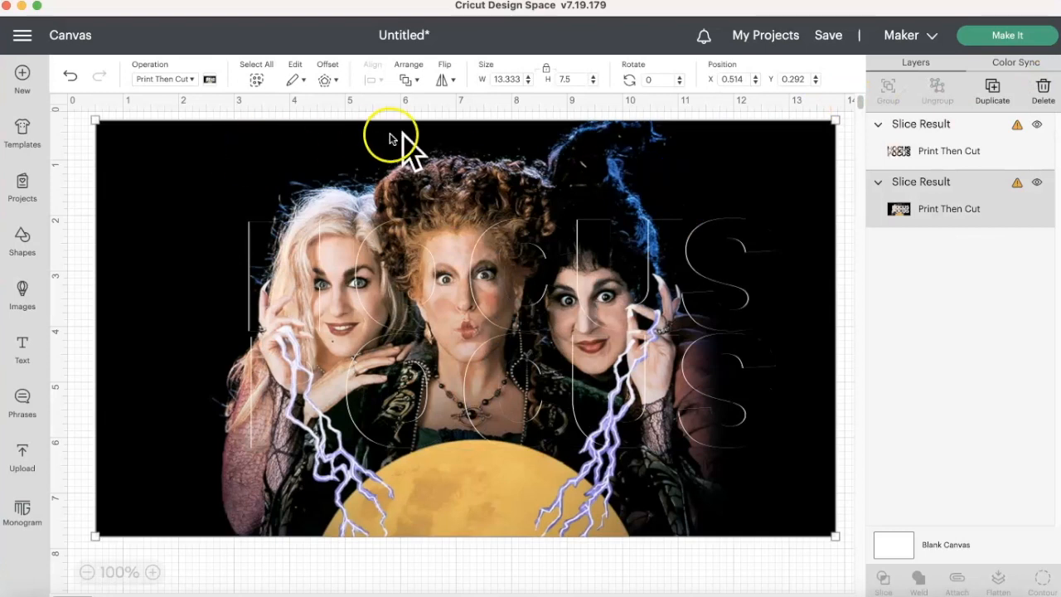
pyautogui.click(1042, 88)
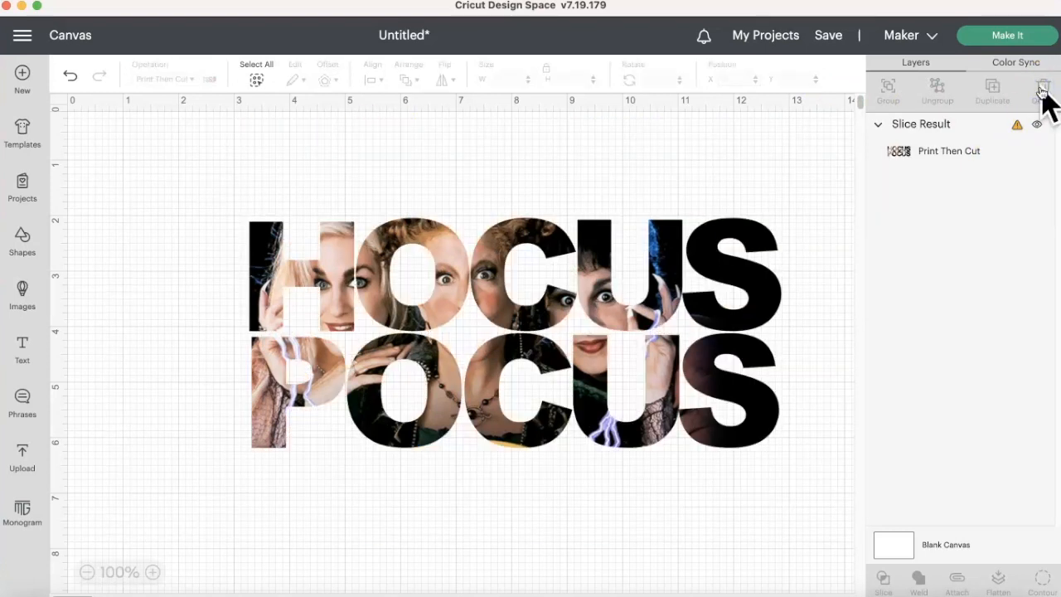
# Step: Shift the picture-filled lettering to about X 2.268, Y 1.95 and add a 0.167-inch offset with rounded corners around it
pyautogui.moveTo(598, 267); pyautogui.dragTo(541, 260)
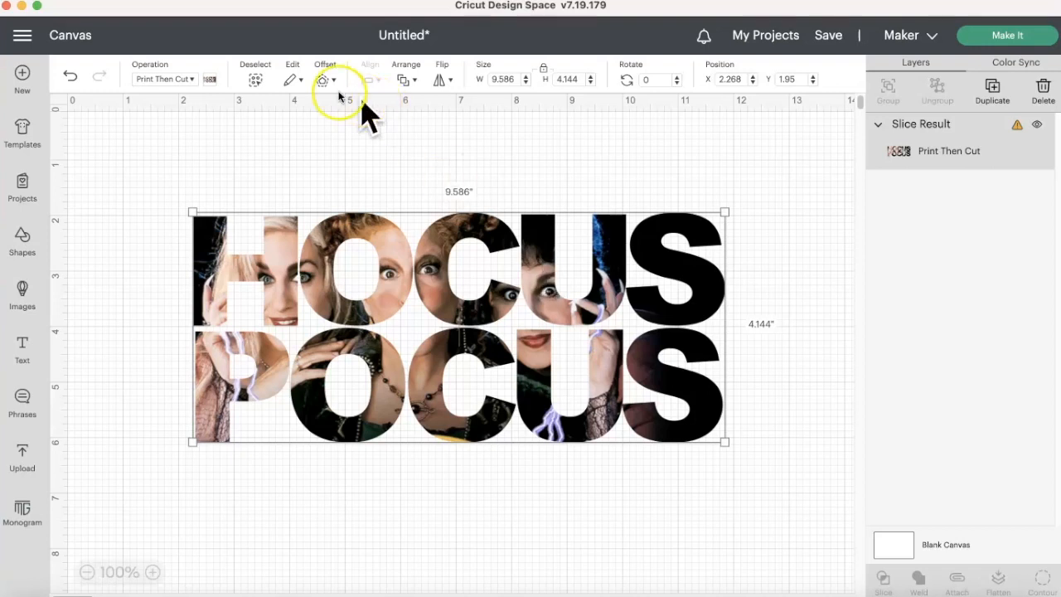
pyautogui.click(326, 82)
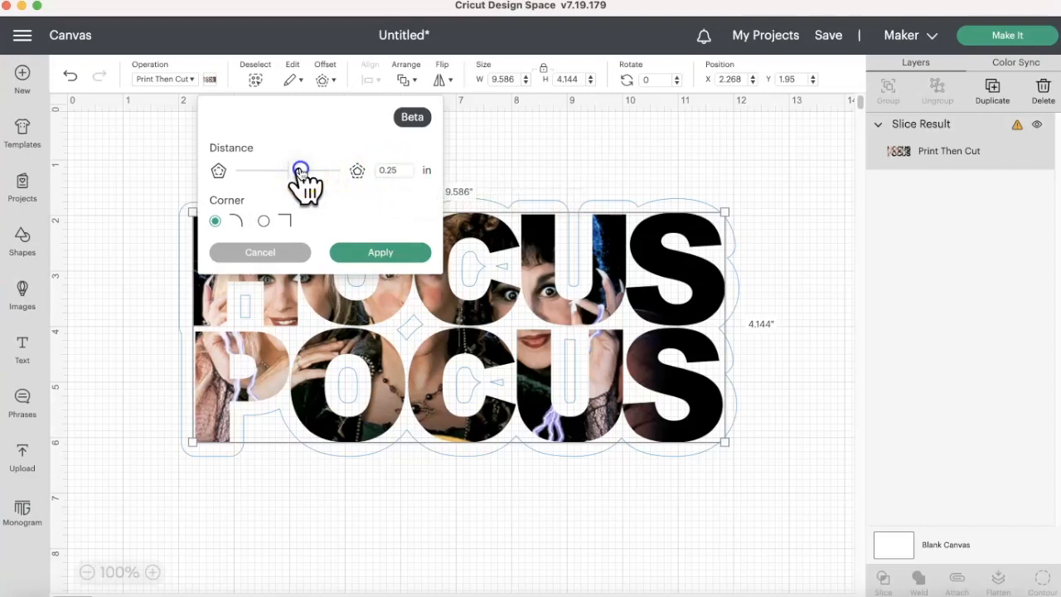
pyautogui.moveTo(299, 171); pyautogui.dragTo(296, 171)
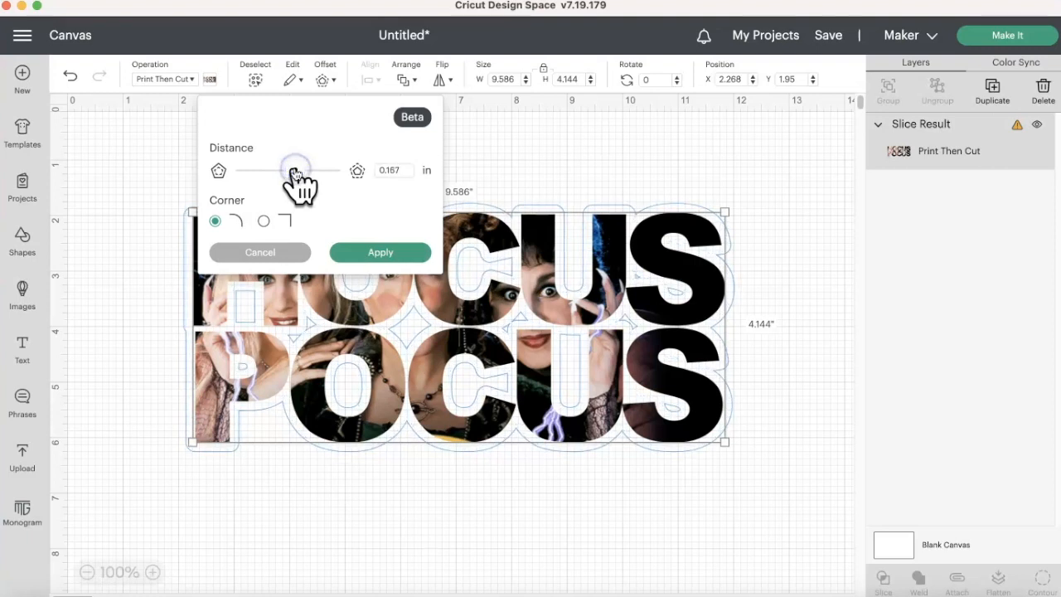
pyautogui.click(386, 252)
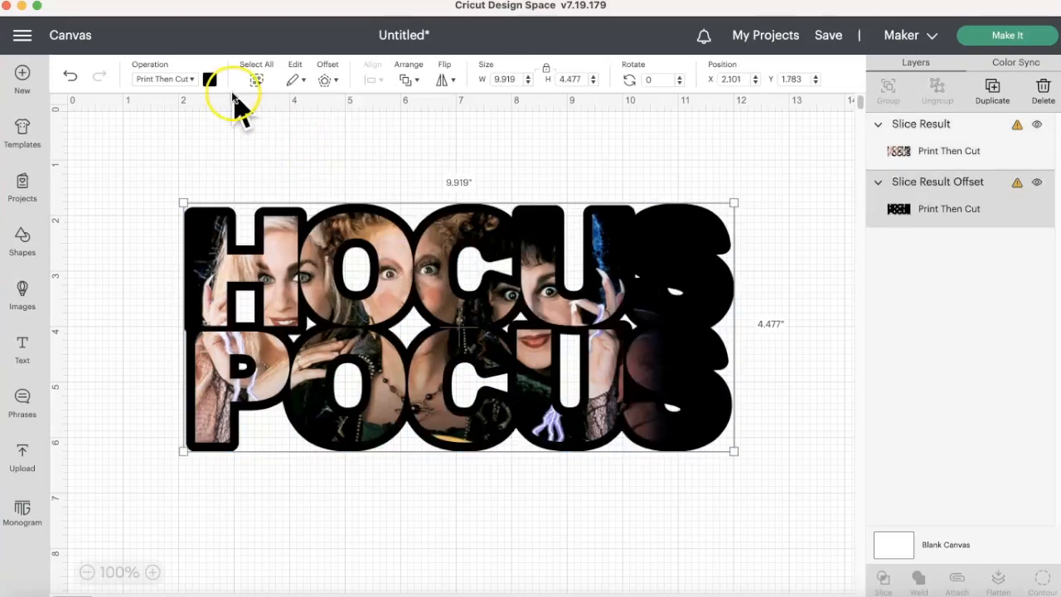
# Step: Compare purple, red, green, blue and several orange shades on the offset layer, settle on the lighter orange, and deselect it
pyautogui.click(210, 78)
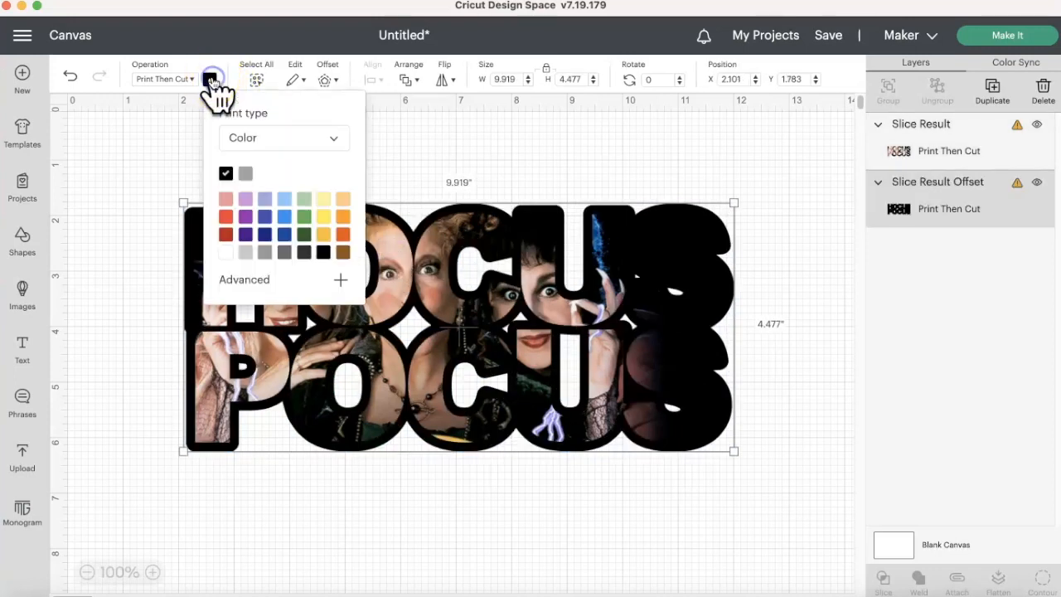
pyautogui.click(246, 216)
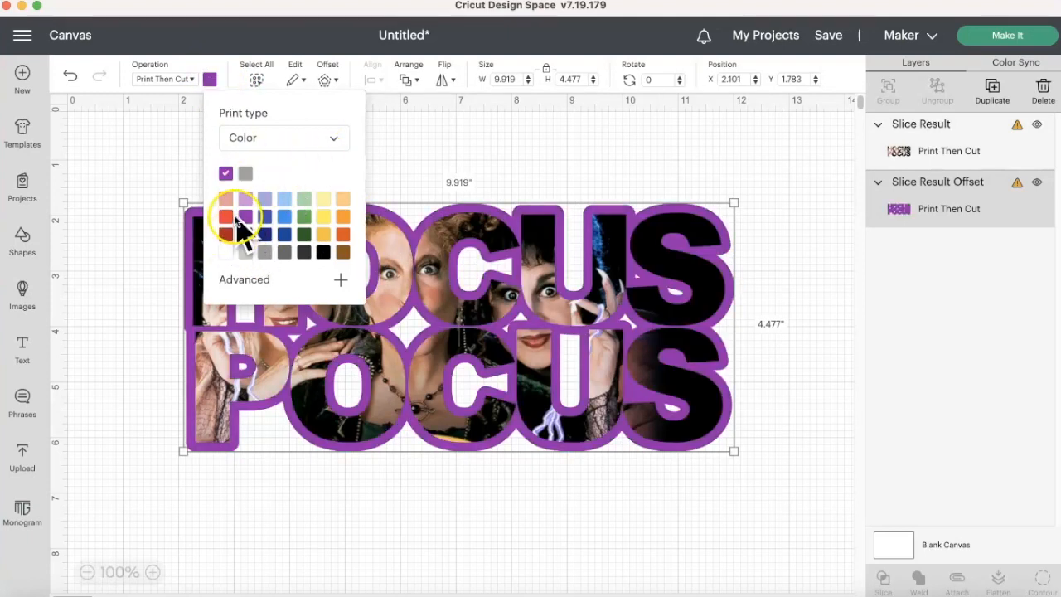
pyautogui.click(227, 216)
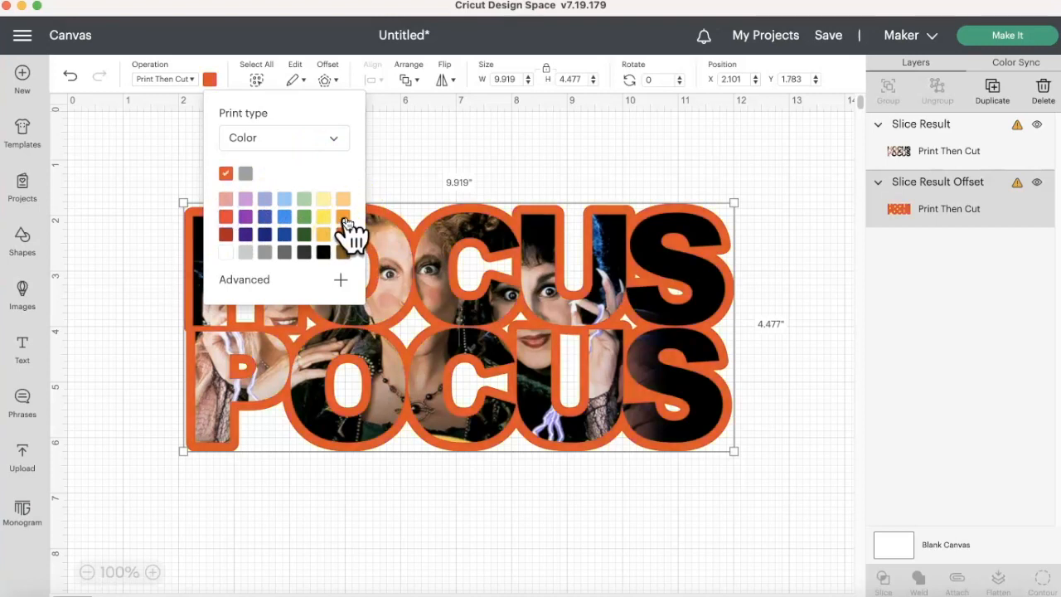
pyautogui.click(347, 218)
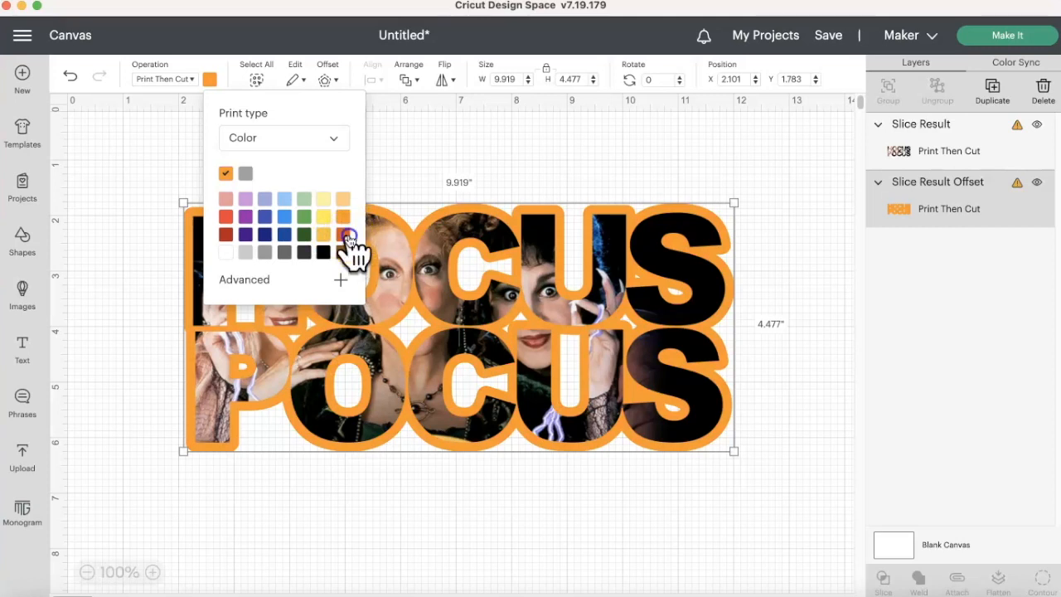
pyautogui.click(346, 237)
pyautogui.click(304, 218)
pyautogui.click(305, 236)
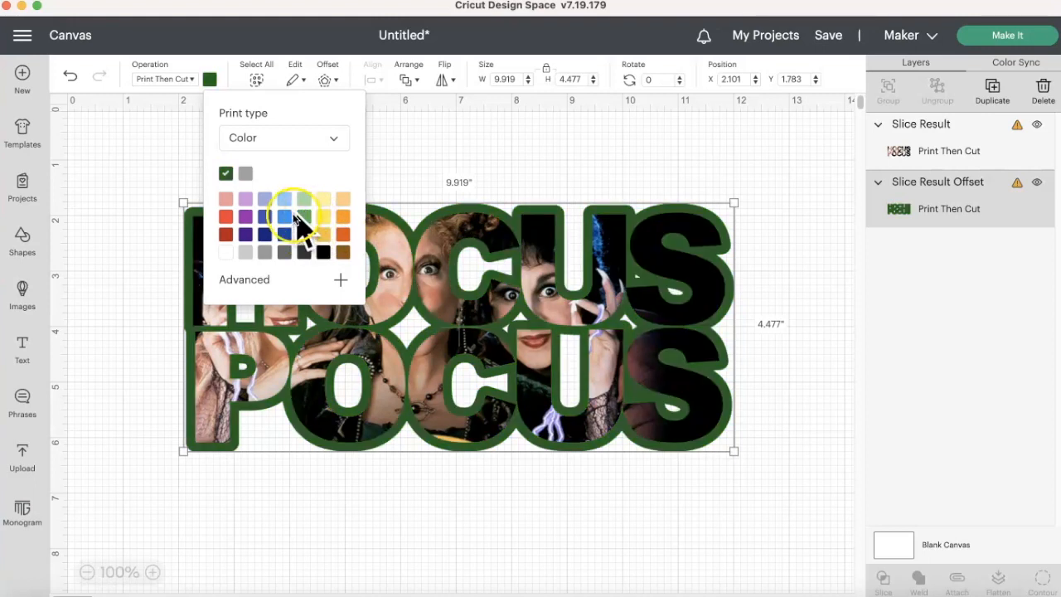
pyautogui.click(288, 215)
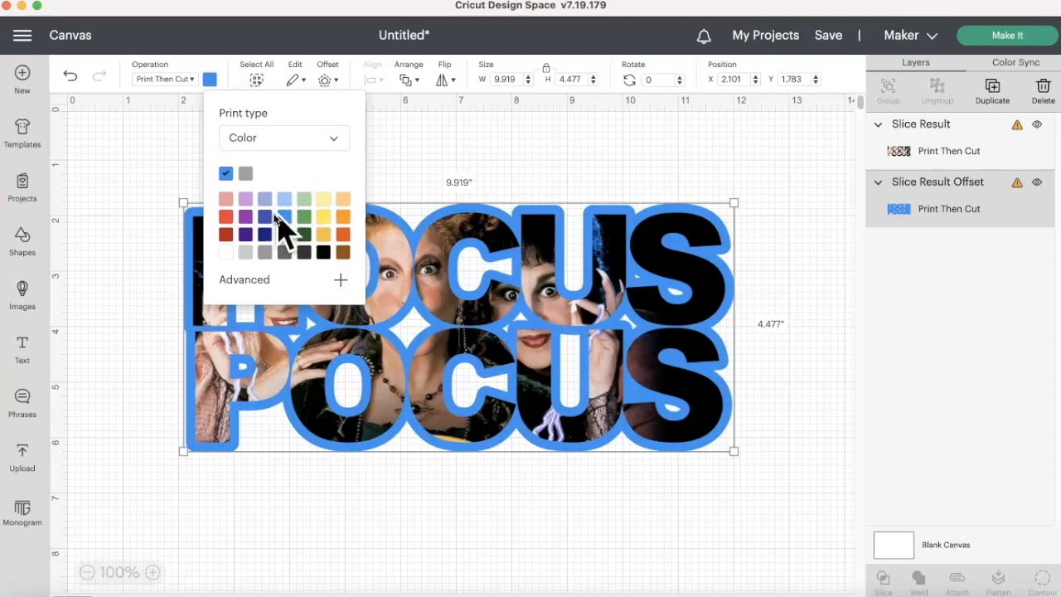
pyautogui.click(267, 217)
pyautogui.click(246, 217)
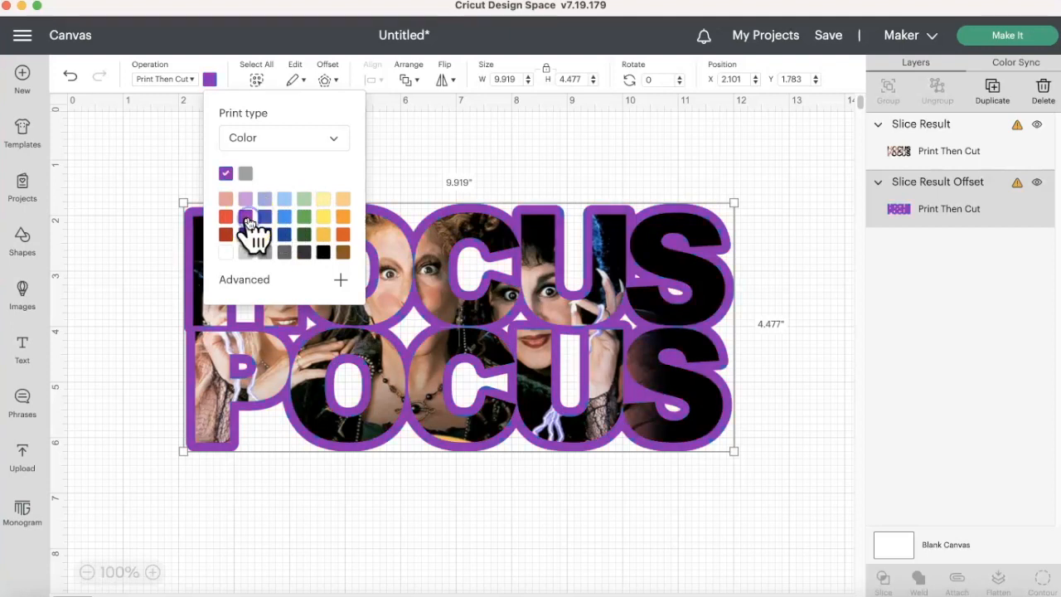
pyautogui.click(344, 217)
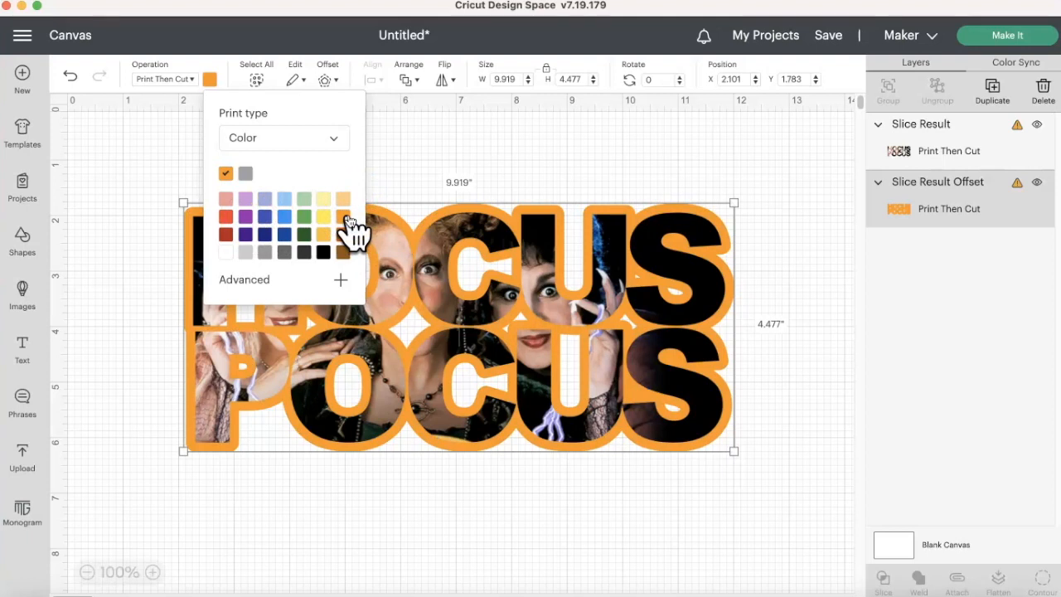
pyautogui.click(345, 236)
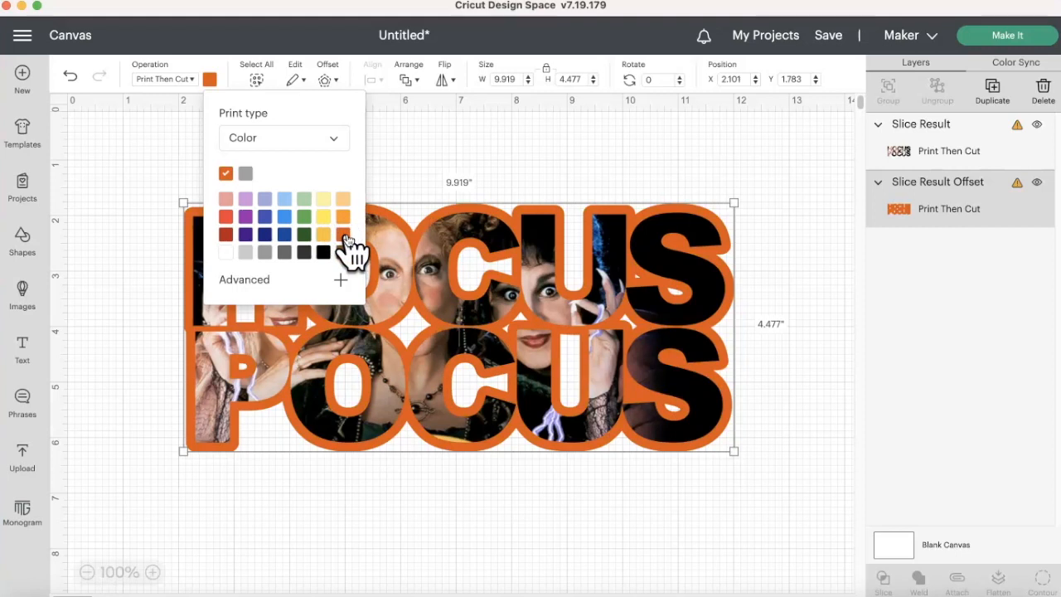
pyautogui.click(343, 217)
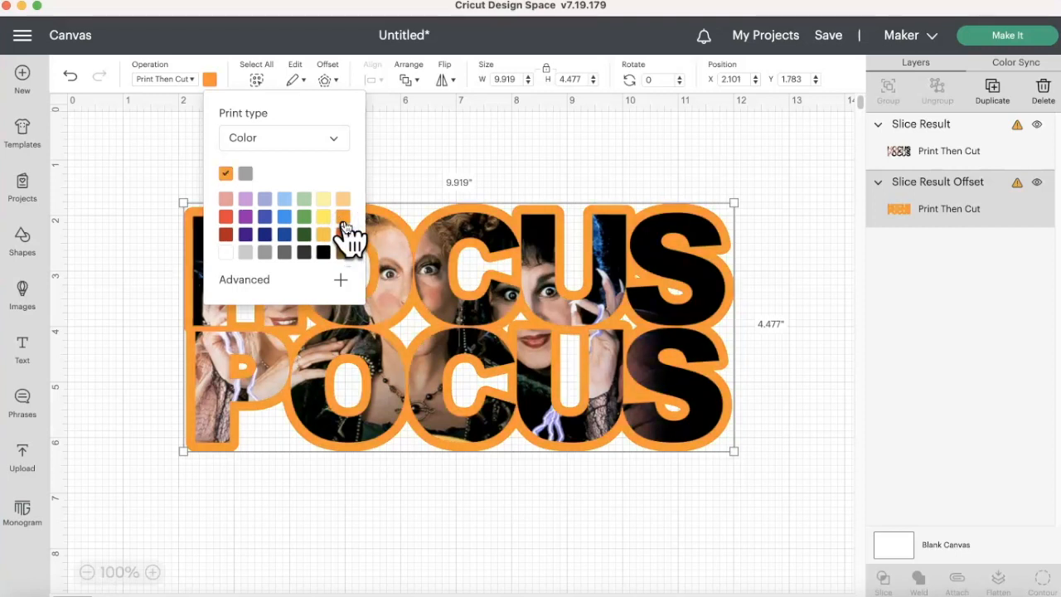
pyautogui.click(252, 219)
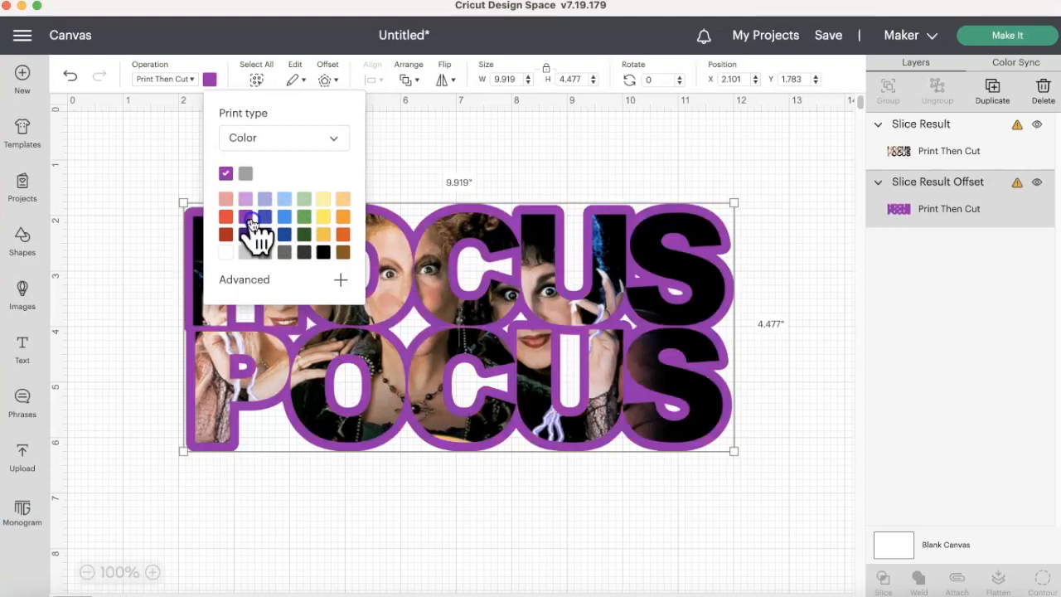
pyautogui.click(342, 218)
pyautogui.click(346, 236)
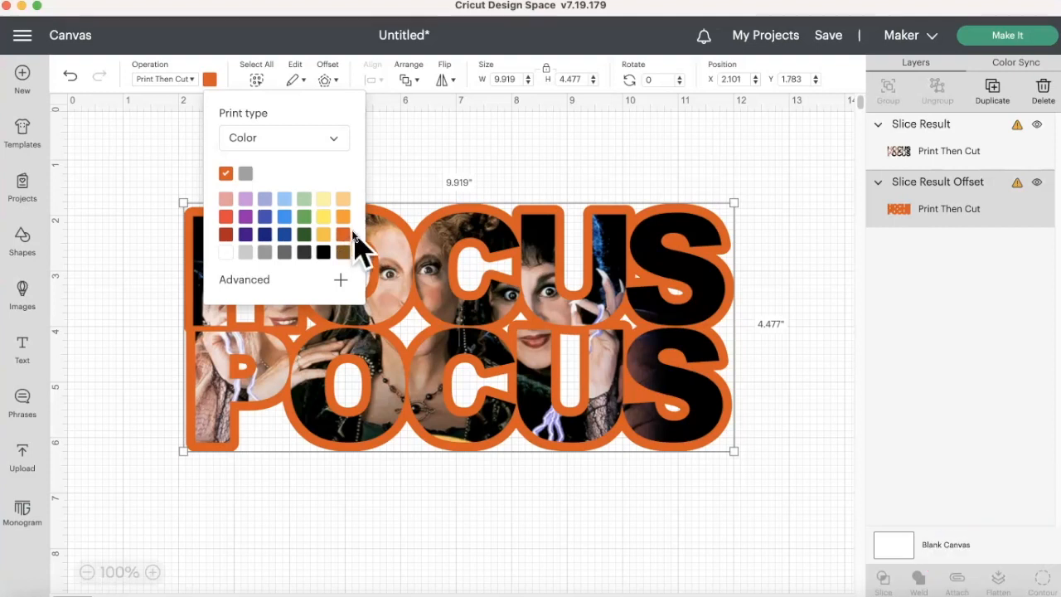
pyautogui.click(343, 219)
pyautogui.click(344, 234)
pyautogui.click(345, 217)
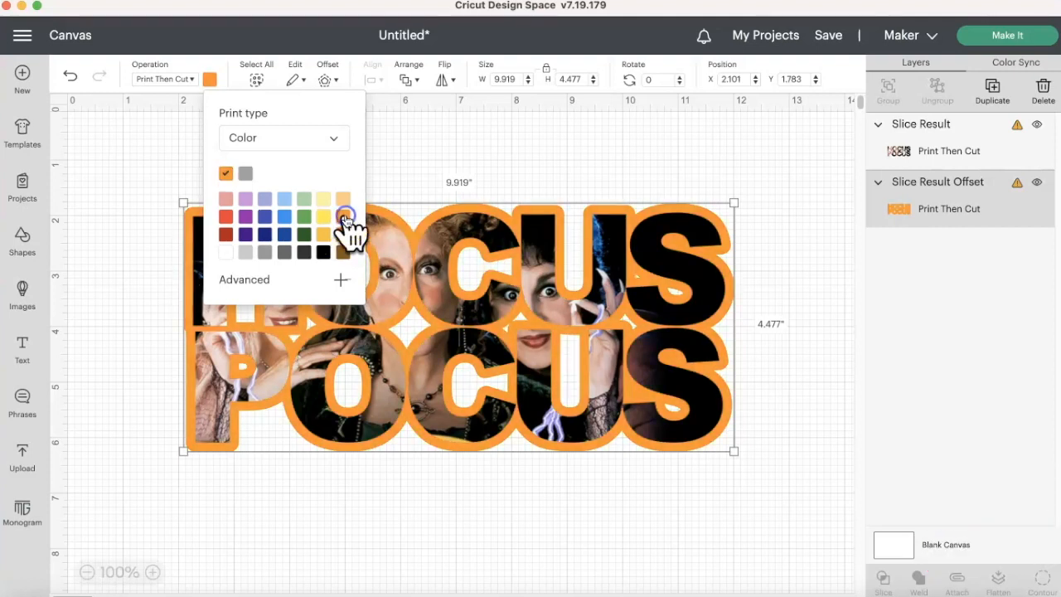
pyautogui.click(345, 236)
pyautogui.click(347, 200)
pyautogui.click(345, 218)
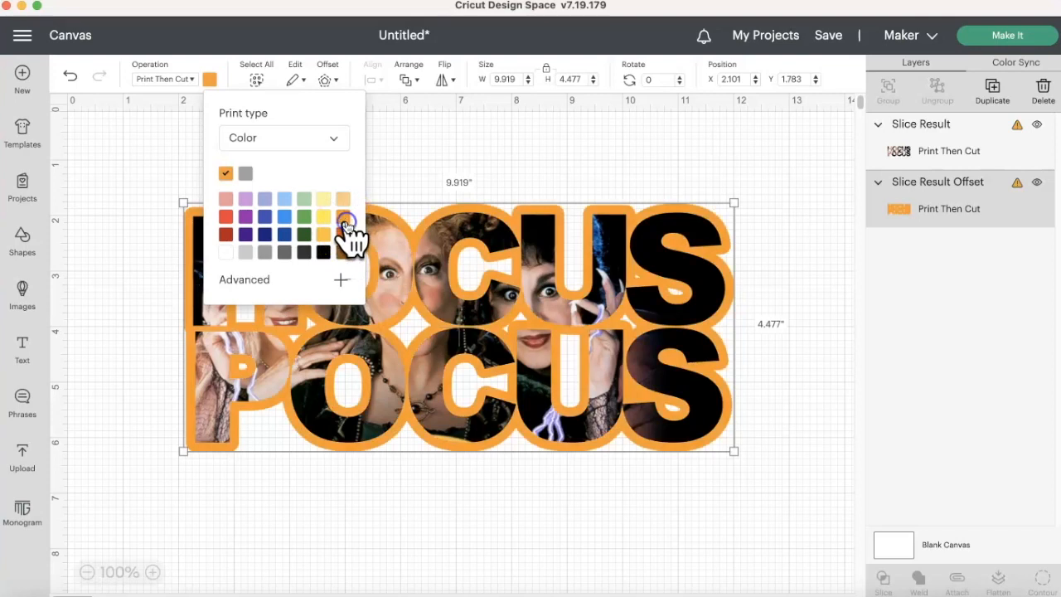
pyautogui.click(345, 234)
pyautogui.click(345, 220)
pyautogui.click(345, 235)
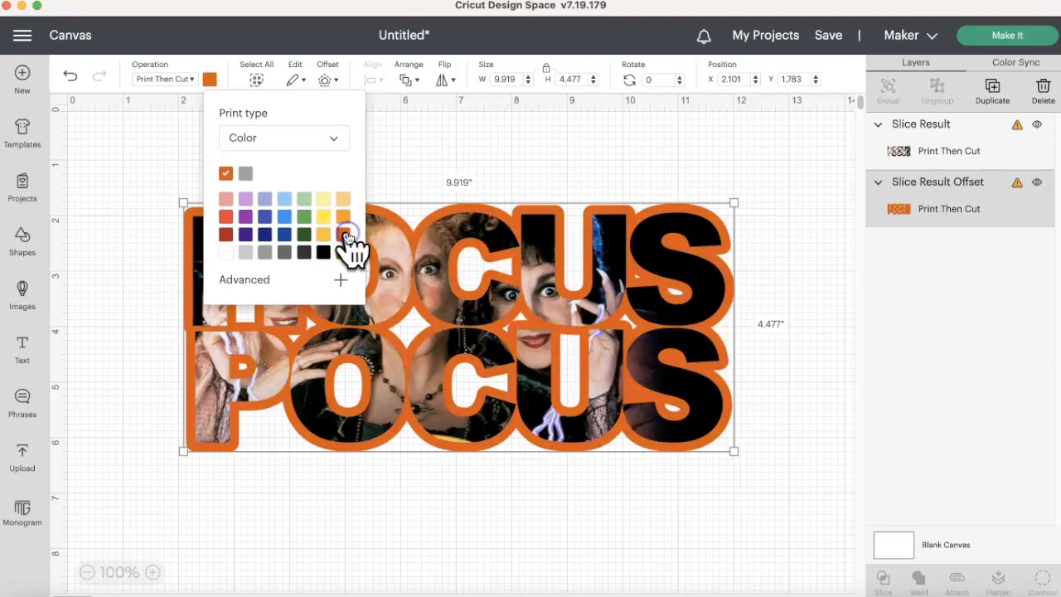
pyautogui.click(344, 218)
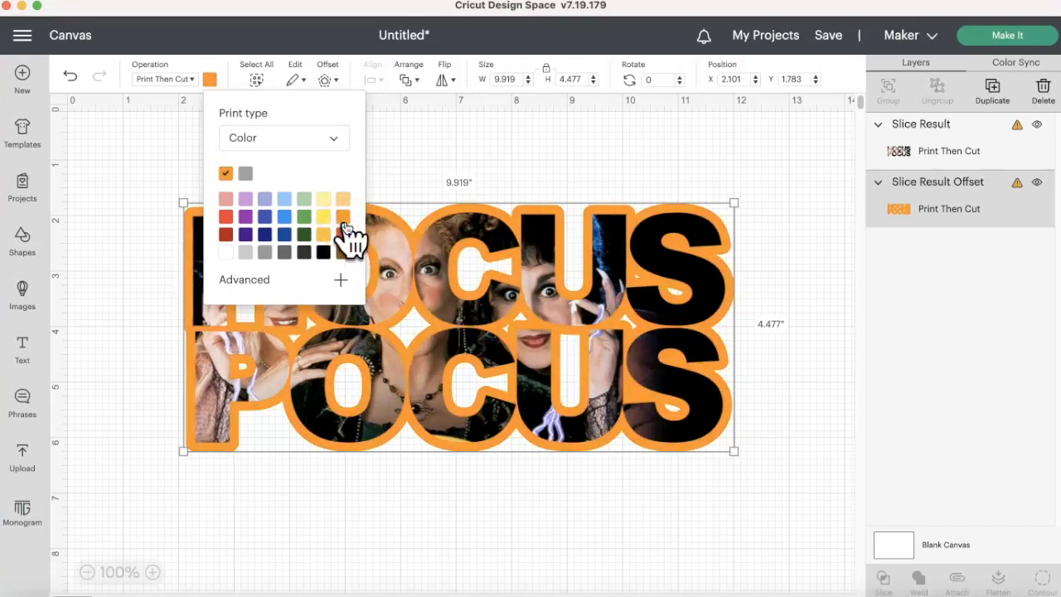
pyautogui.click(389, 169)
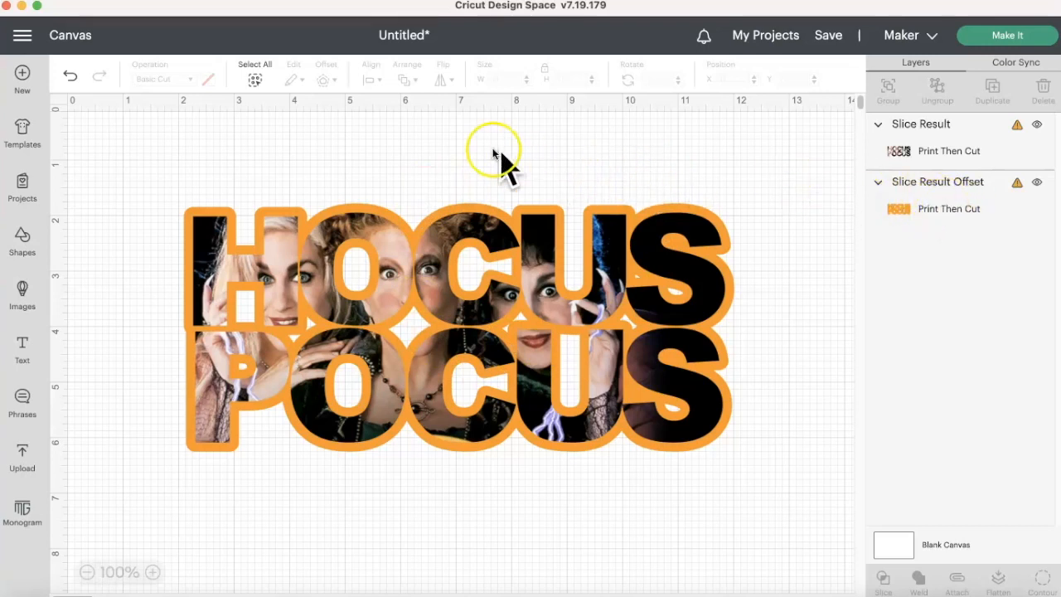
# Step: Attach the picture-filled lettering to its orange offset and flatten them into one printable image
pyautogui.moveTo(191, 170); pyautogui.dragTo(742, 480)
pyautogui.click(958, 579)
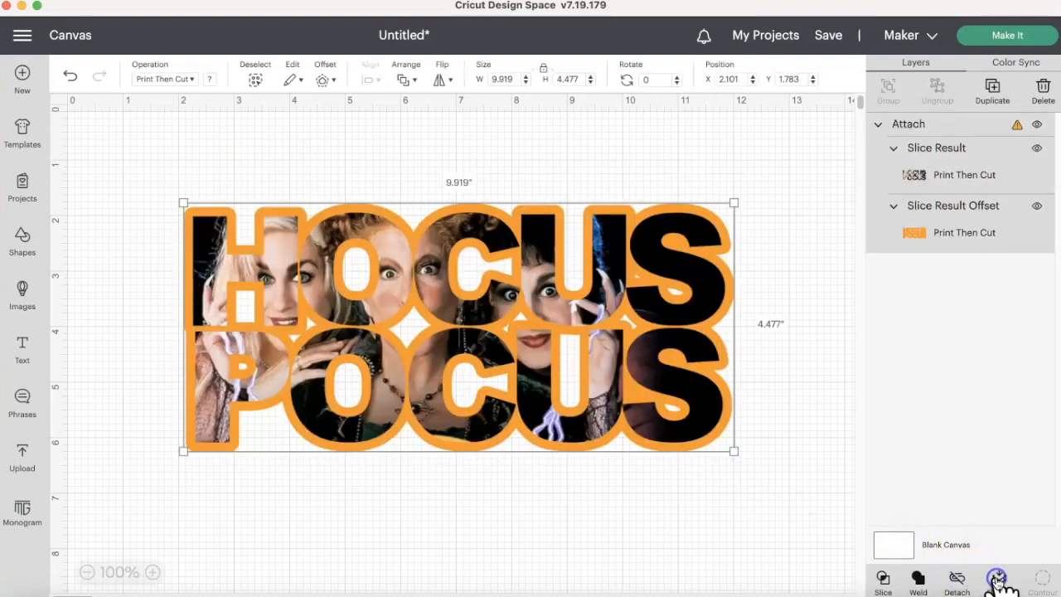
pyautogui.click(998, 579)
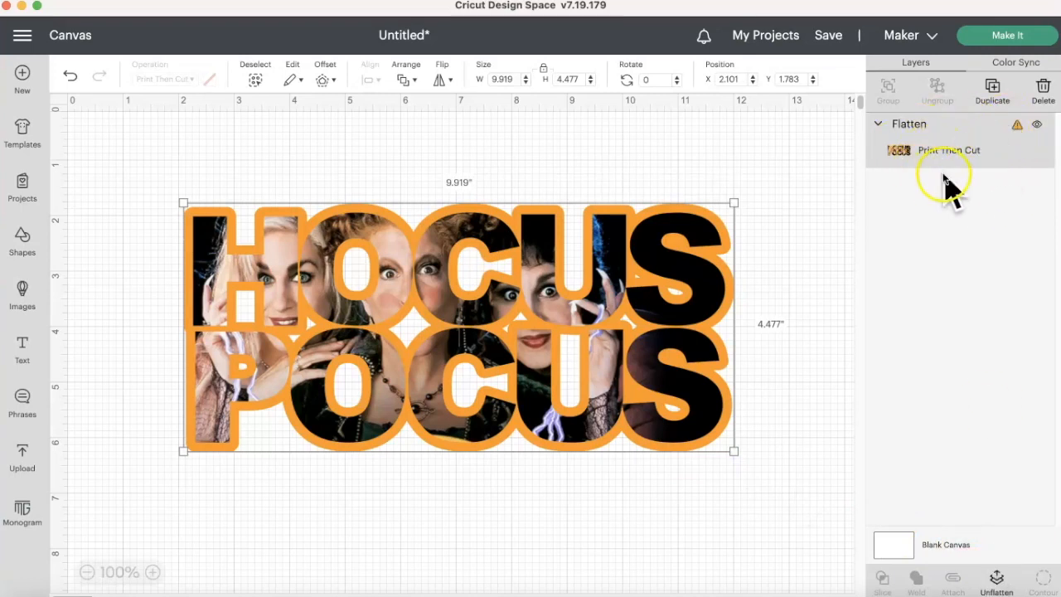
# Step: Scale the flattened design down to about 9.234 by 4.168 inches and open the project's mat preview
pyautogui.click(761, 139)
pyautogui.click(639, 291)
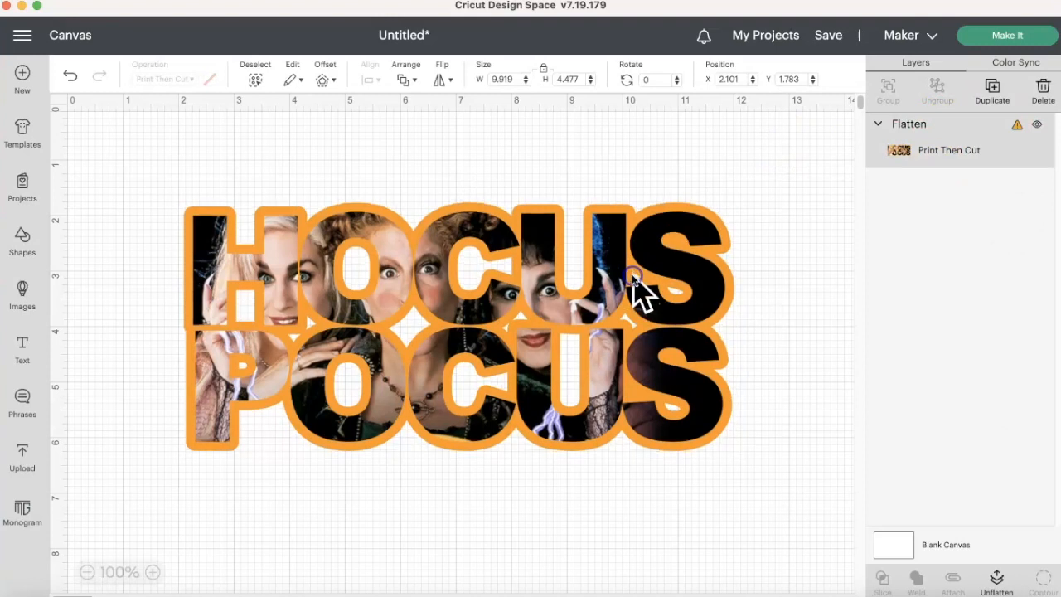
pyautogui.moveTo(737, 450)
pyautogui.mouseDown()
pyautogui.moveTo(661, 415)
pyautogui.moveTo(790, 474)
pyautogui.moveTo(720, 455)
pyautogui.moveTo(735, 461)
pyautogui.mouseUp()
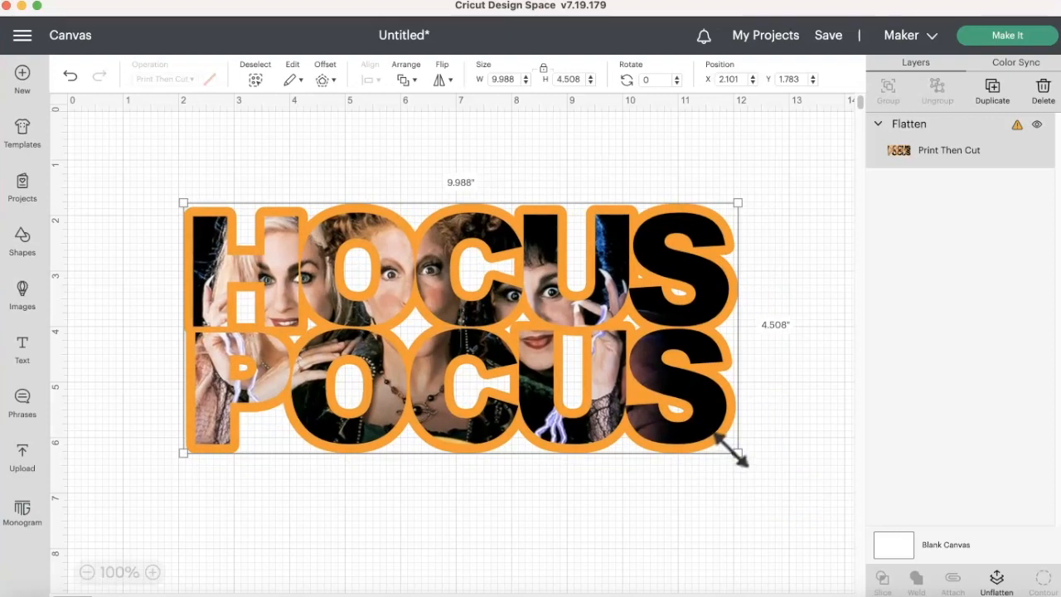
pyautogui.moveTo(742, 463); pyautogui.dragTo(708, 447)
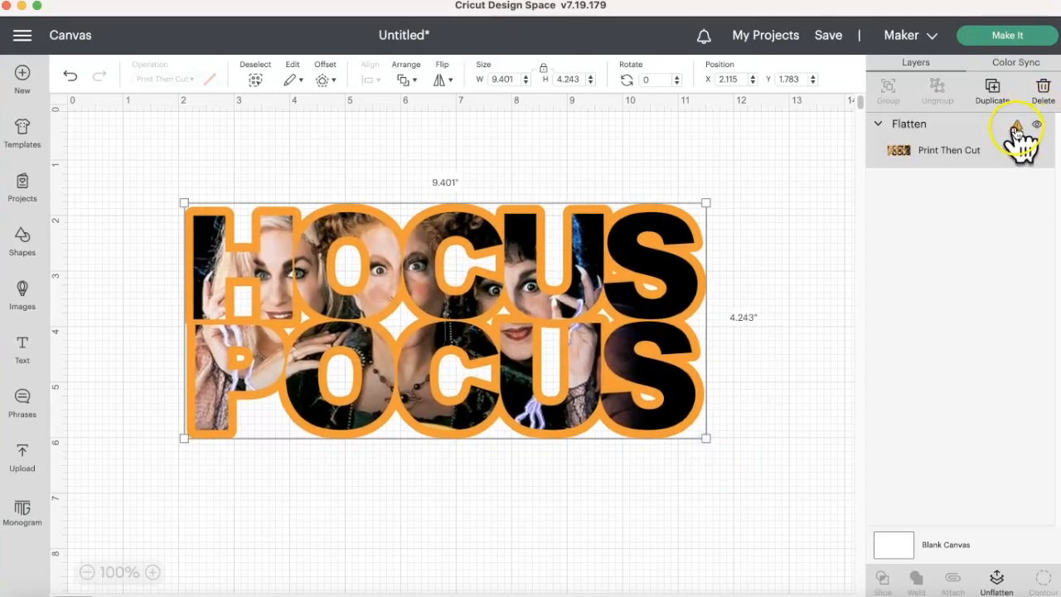
pyautogui.moveTo(715, 441); pyautogui.dragTo(705, 438)
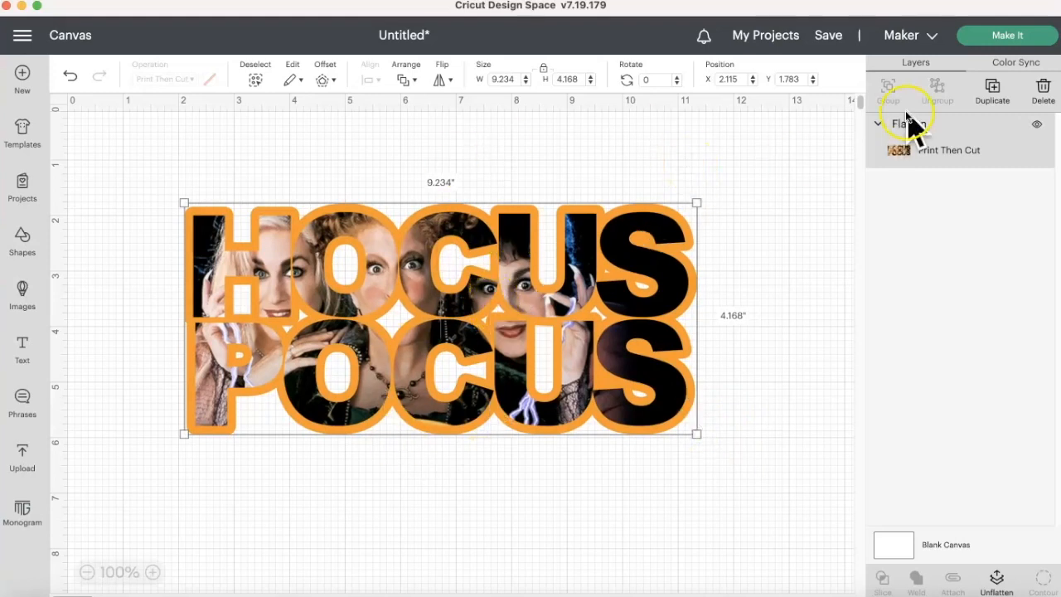
pyautogui.click(1010, 39)
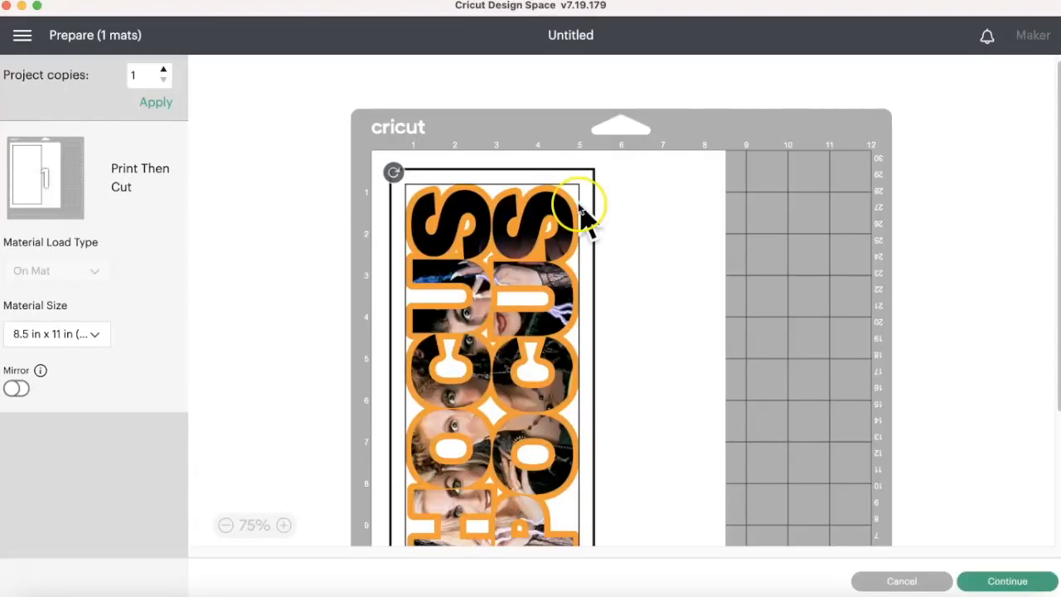
# Step: Check the HOCUS POCUS design's placement on the letter-size Print Then Cut mat and proceed to the make stage
pyautogui.scroll(-5, 521, 374)
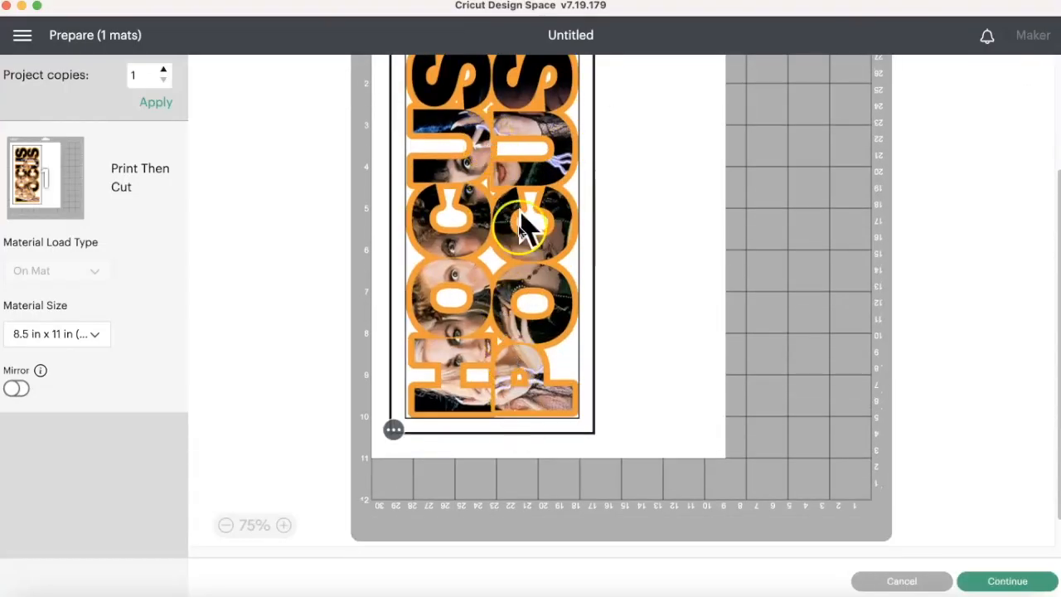
pyautogui.scroll(3, 553, 398)
pyautogui.scroll(-2, 564, 401)
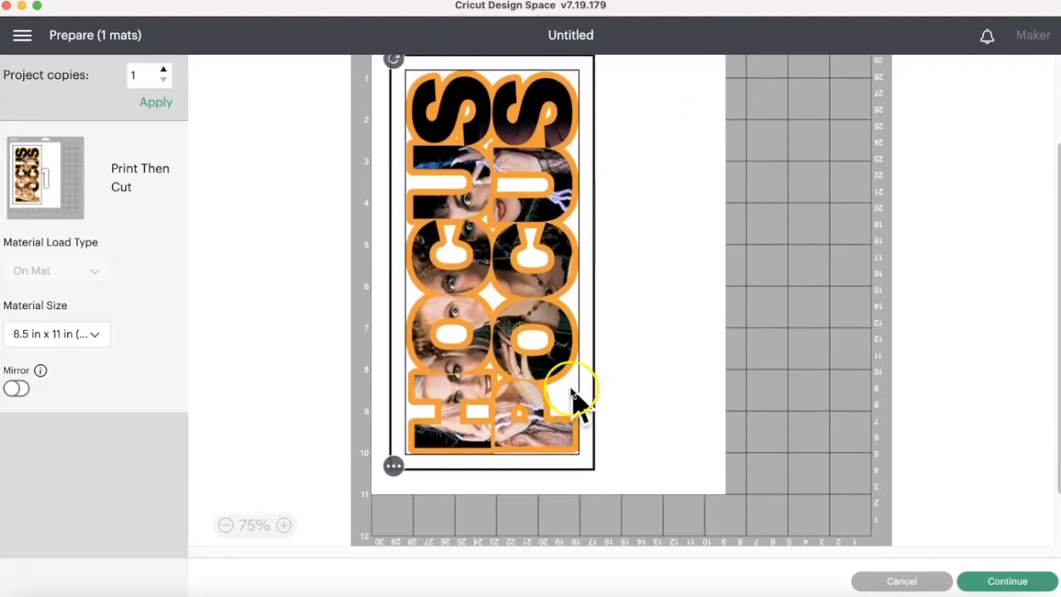
pyautogui.click(995, 583)
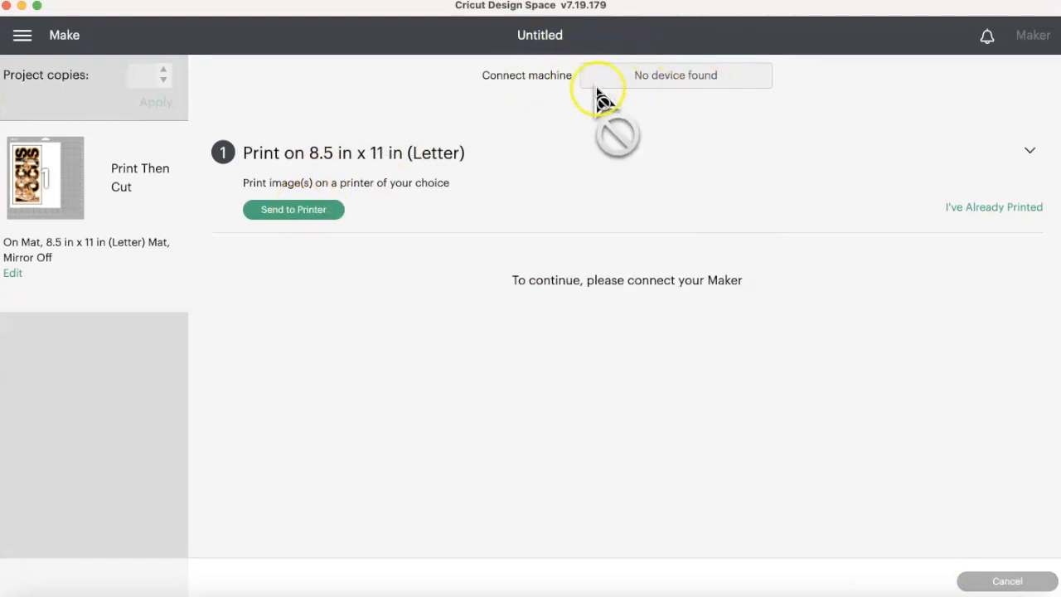
# Step: Set up the print job with Add Bleed off and Use System Dialog on, and send it to the system print dialog
pyautogui.click(307, 209)
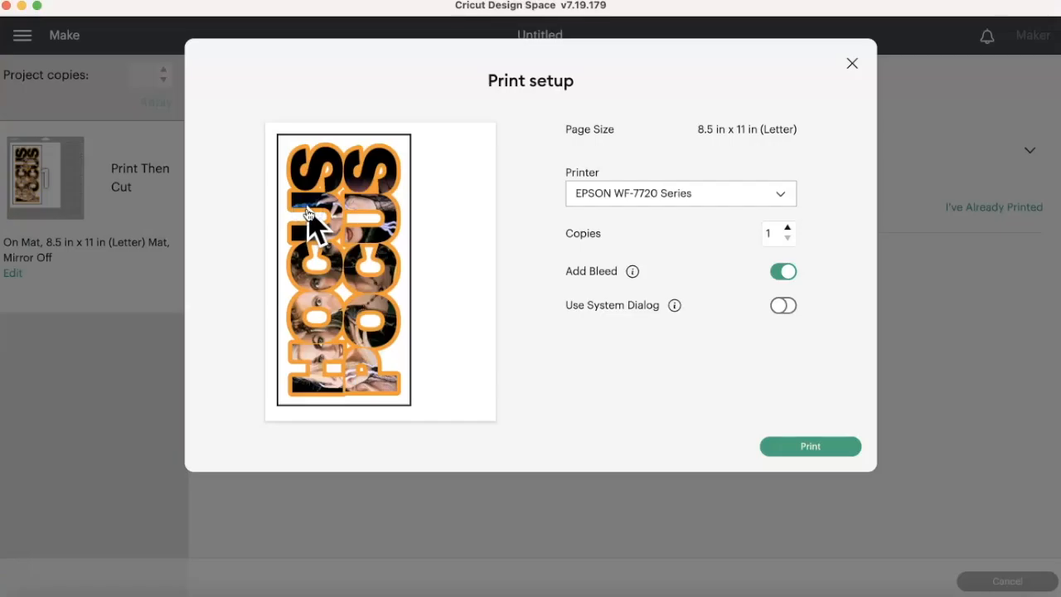
pyautogui.click(786, 272)
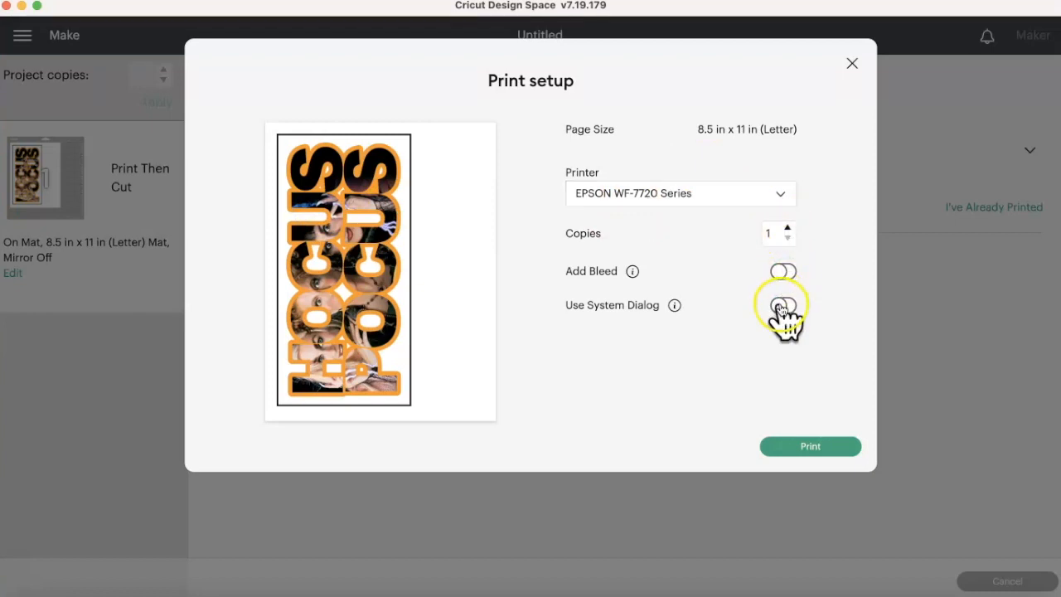
pyautogui.click(782, 306)
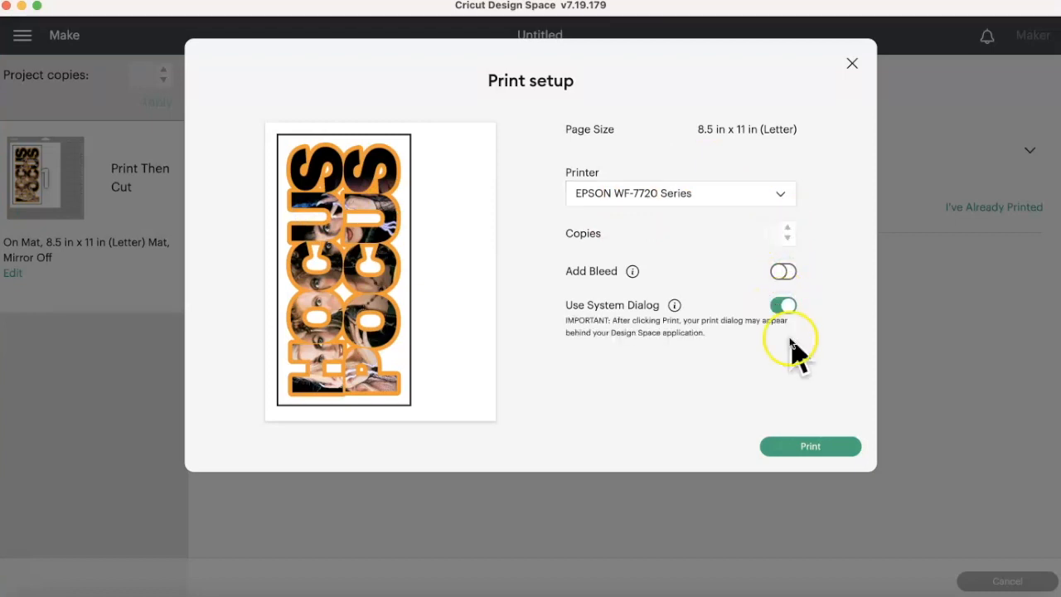
pyautogui.click(800, 448)
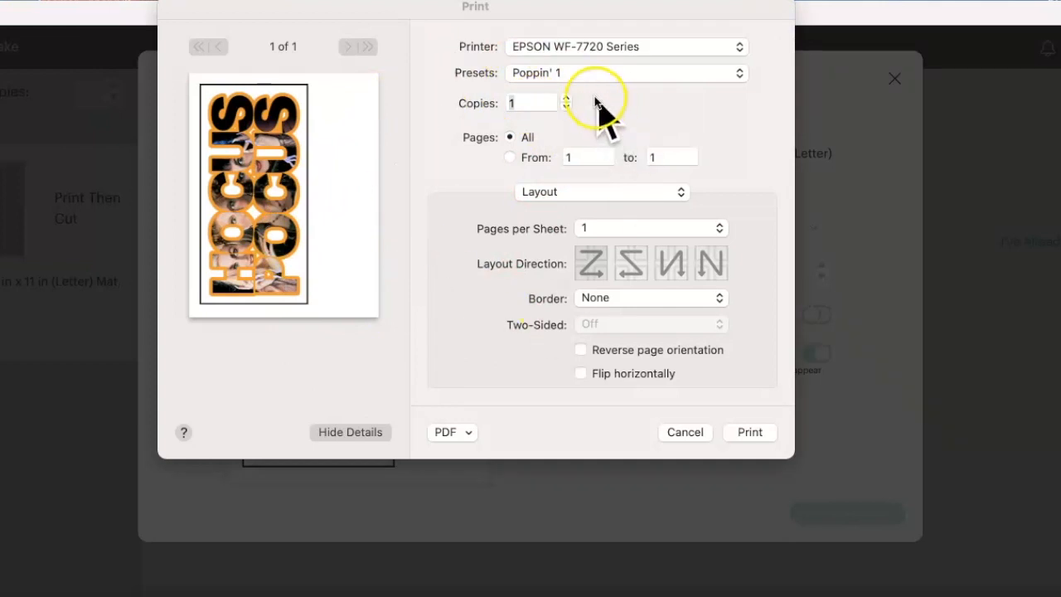
# Step: Open the print job as a PDF in Preview and look over the whole page
pyautogui.click(468, 433)
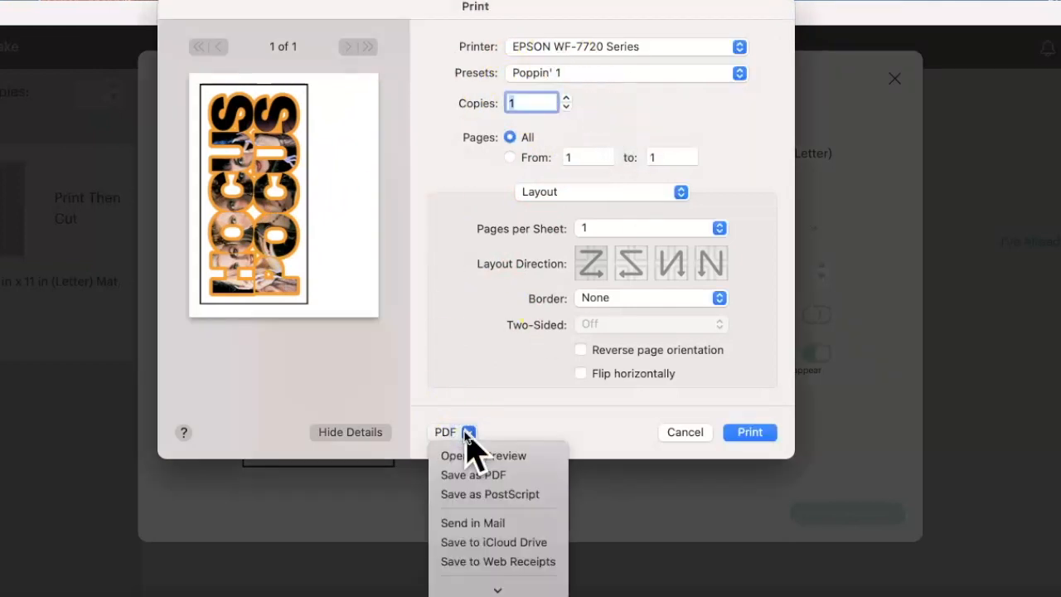
pyautogui.click(537, 458)
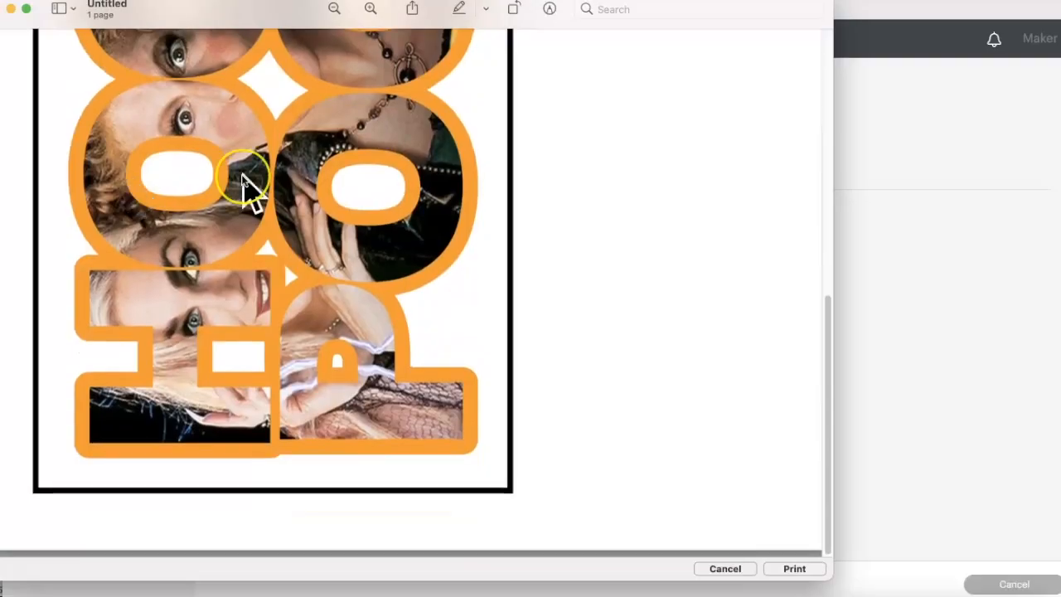
pyautogui.scroll(5, 247, 183)
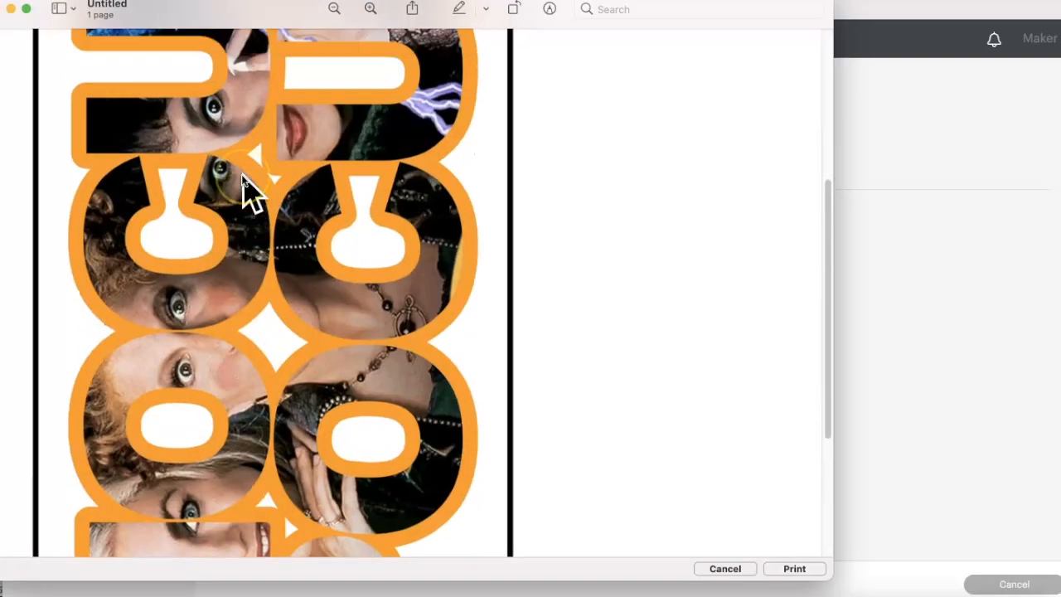
pyautogui.scroll(5, 243, 177)
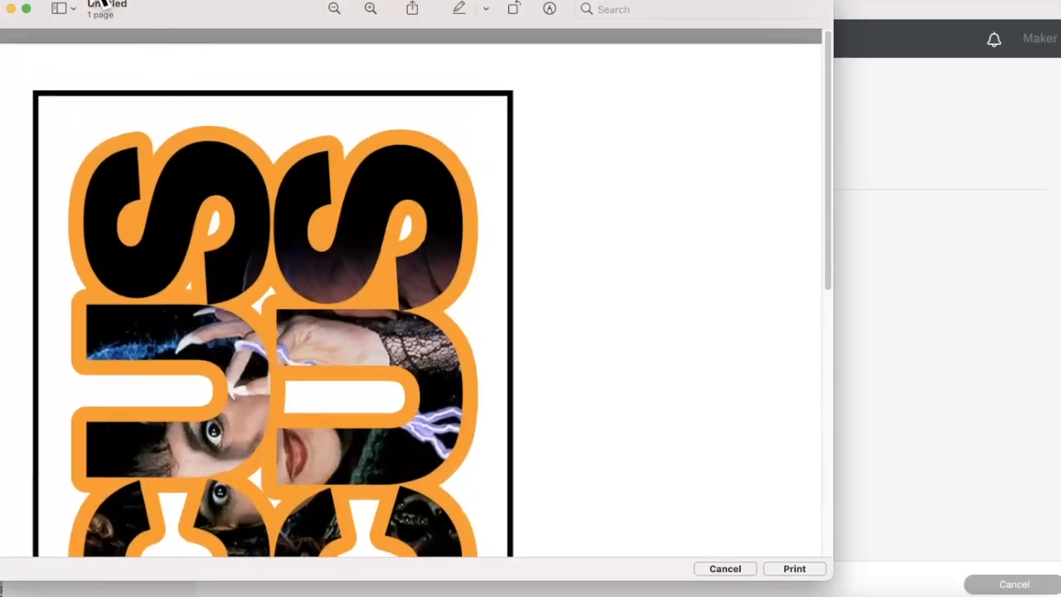
# Step: Export the page to the Desktop as a PNG named HOCUSPOCUSPic at 300 pixels/inch
pyautogui.click(89, 2)
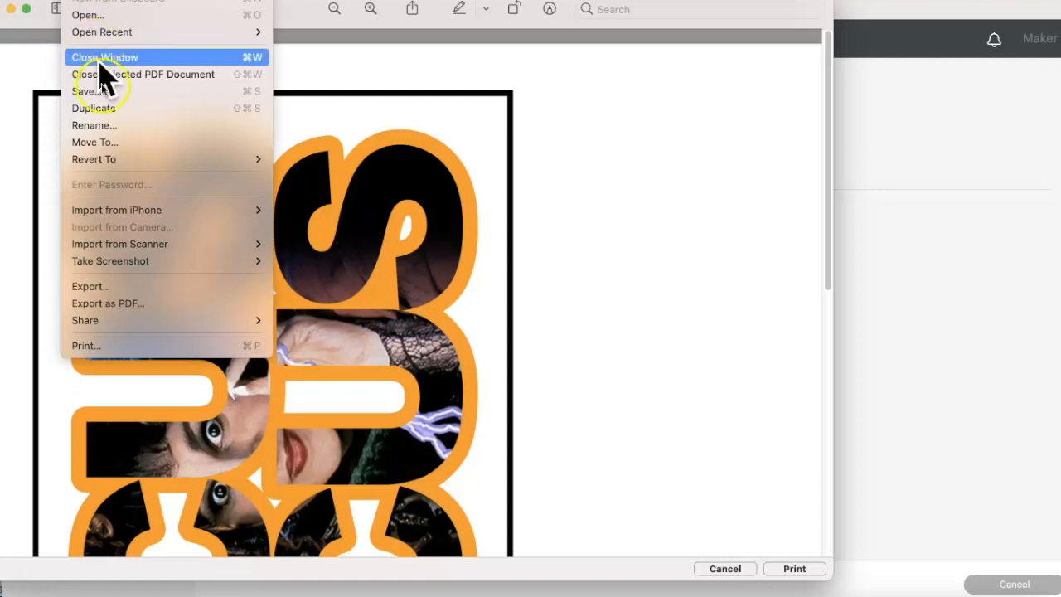
pyautogui.click(131, 289)
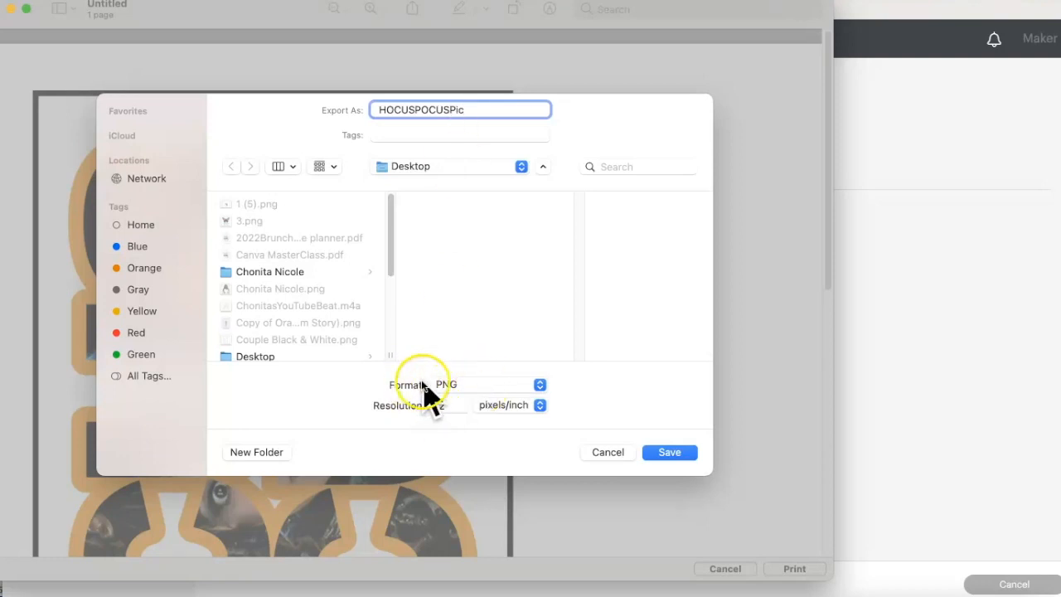
pyautogui.click(540, 384)
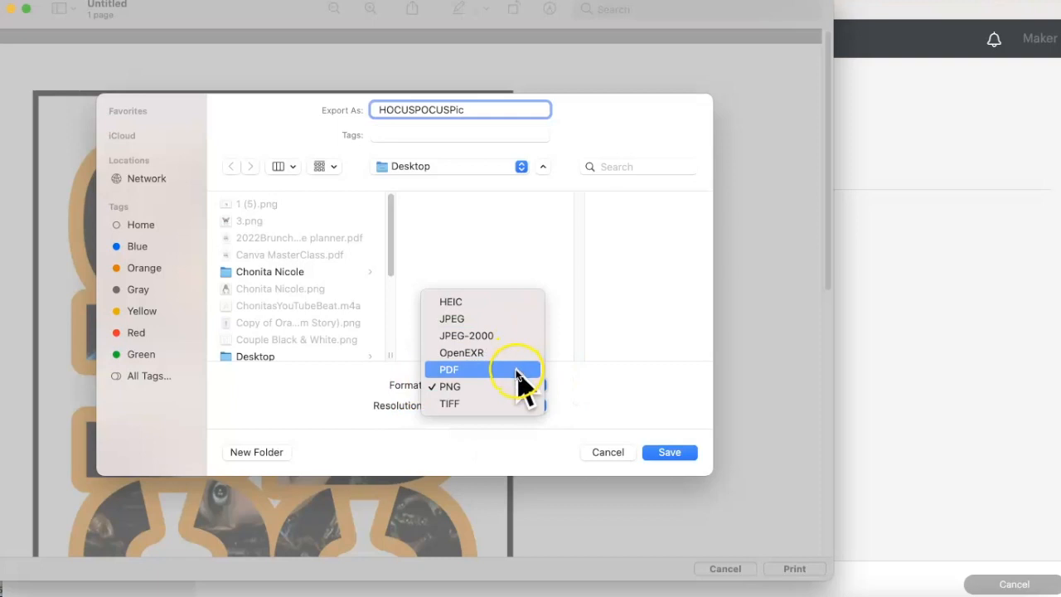
pyautogui.click(465, 386)
pyautogui.click(443, 406)
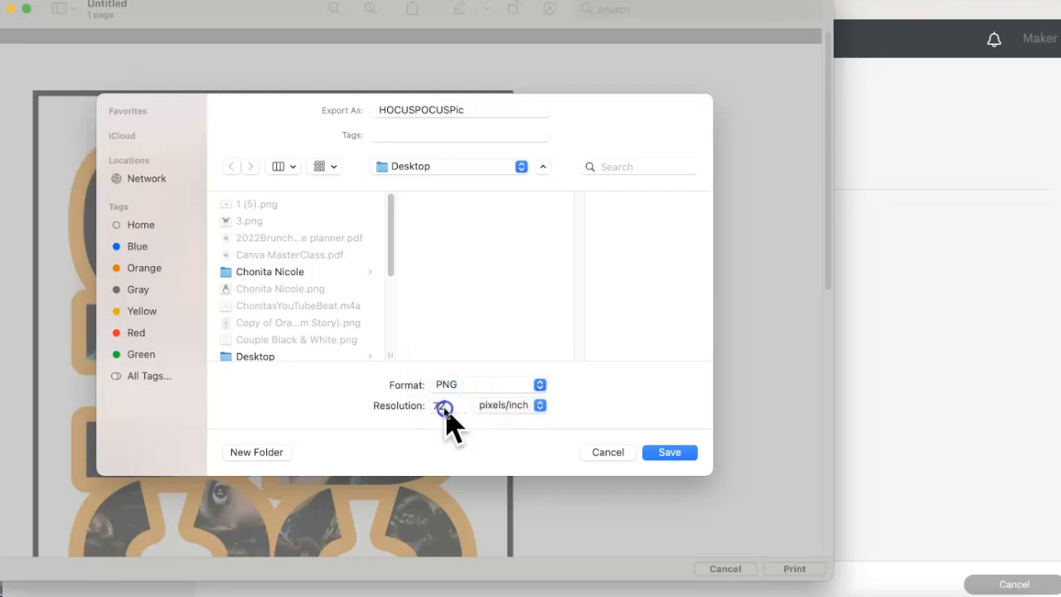
pyautogui.write('300')
pyautogui.click(540, 405)
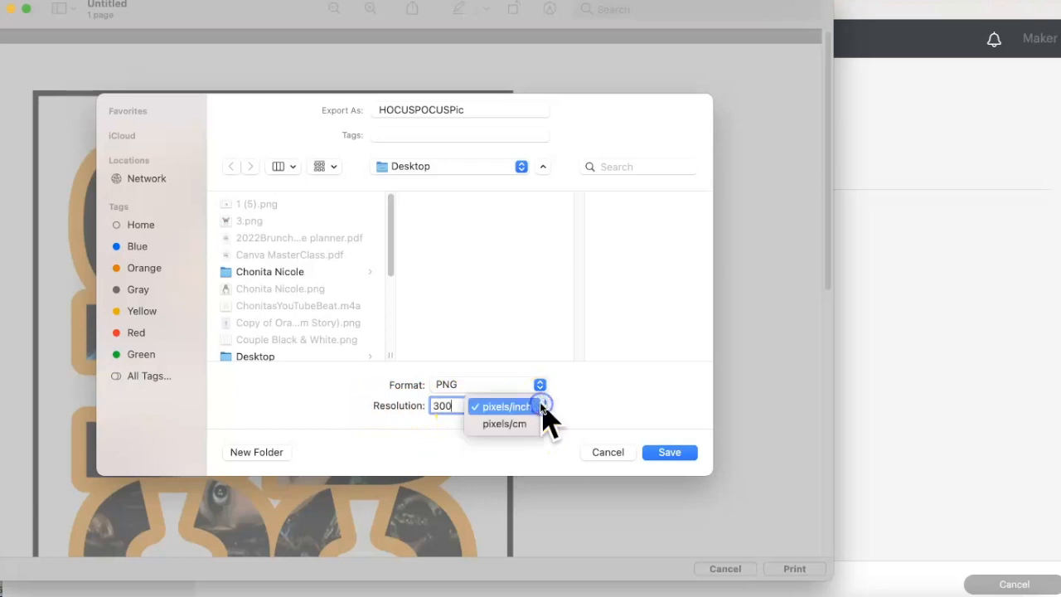
pyautogui.click(557, 407)
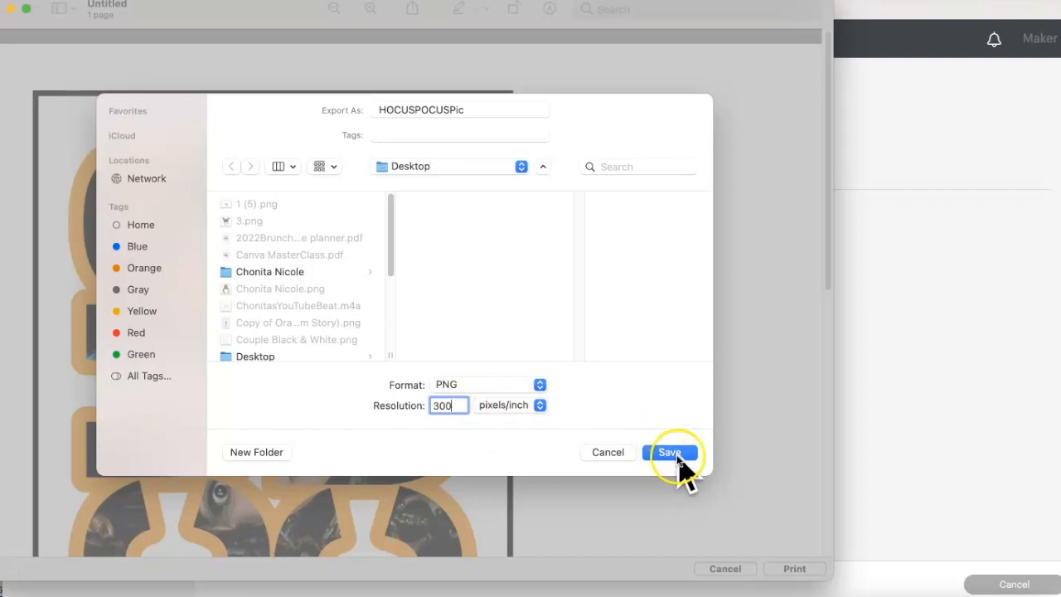
pyautogui.click(676, 455)
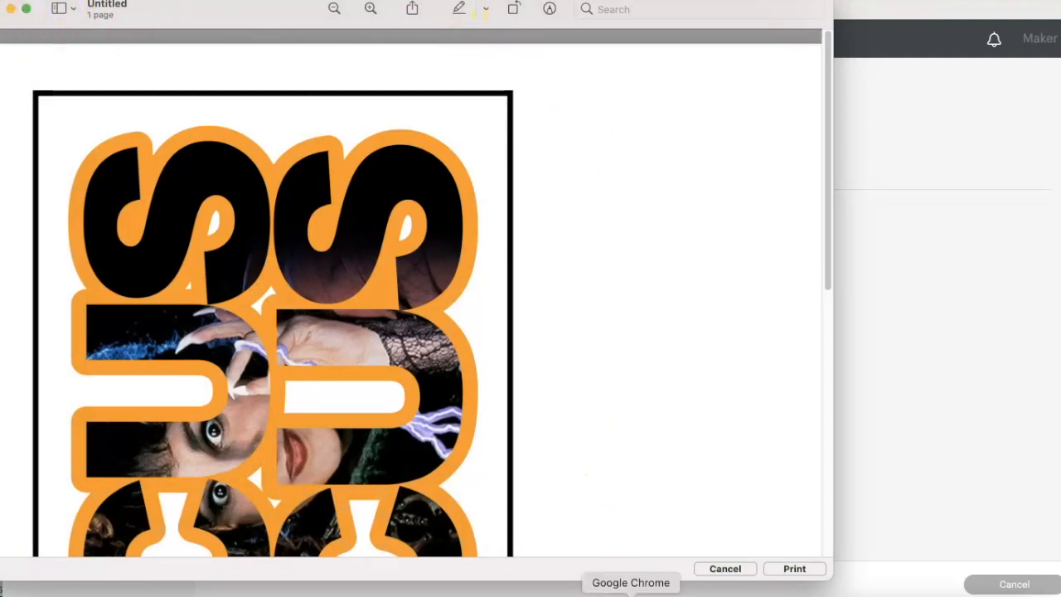
# Step: Switch to Canva in Google Chrome and create a custom-size design 11 in wide and 17 in high
pyautogui.click(631, 594)
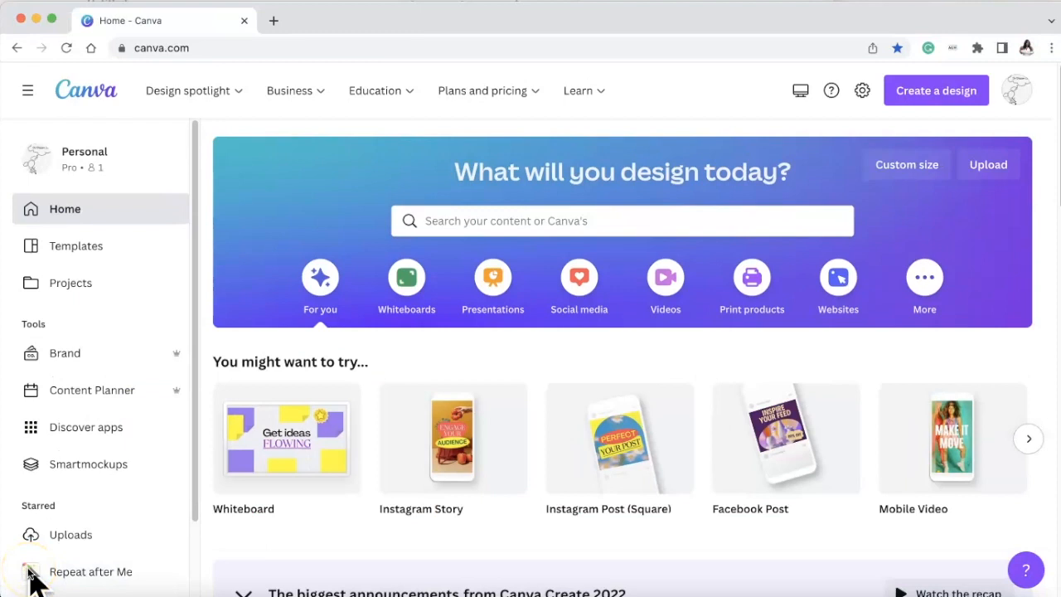
pyautogui.scroll(-1, 380, 365)
pyautogui.scroll(1, 379, 365)
pyautogui.click(370, 359)
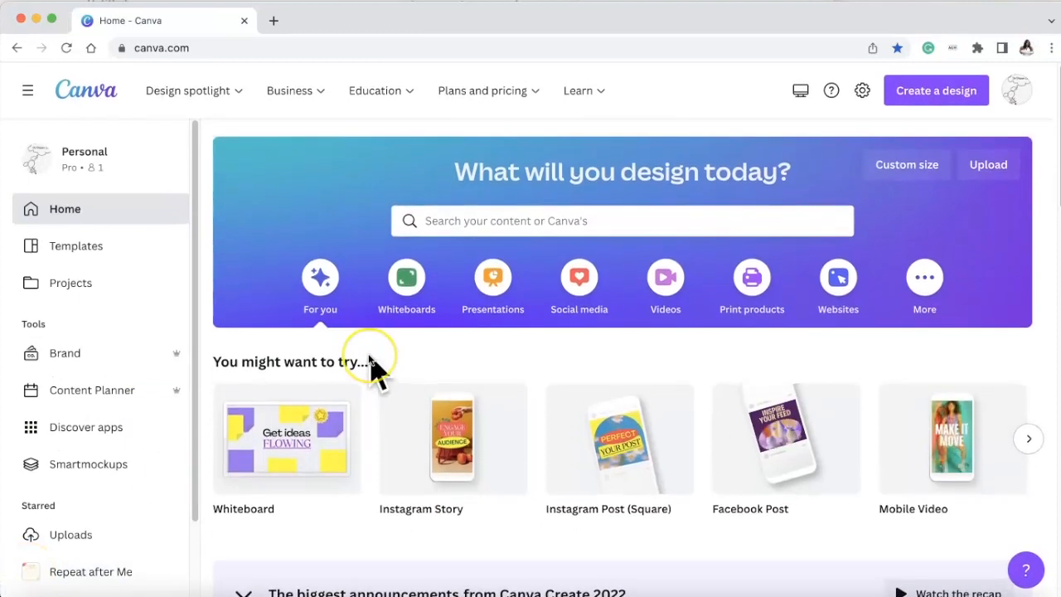
pyautogui.click(895, 166)
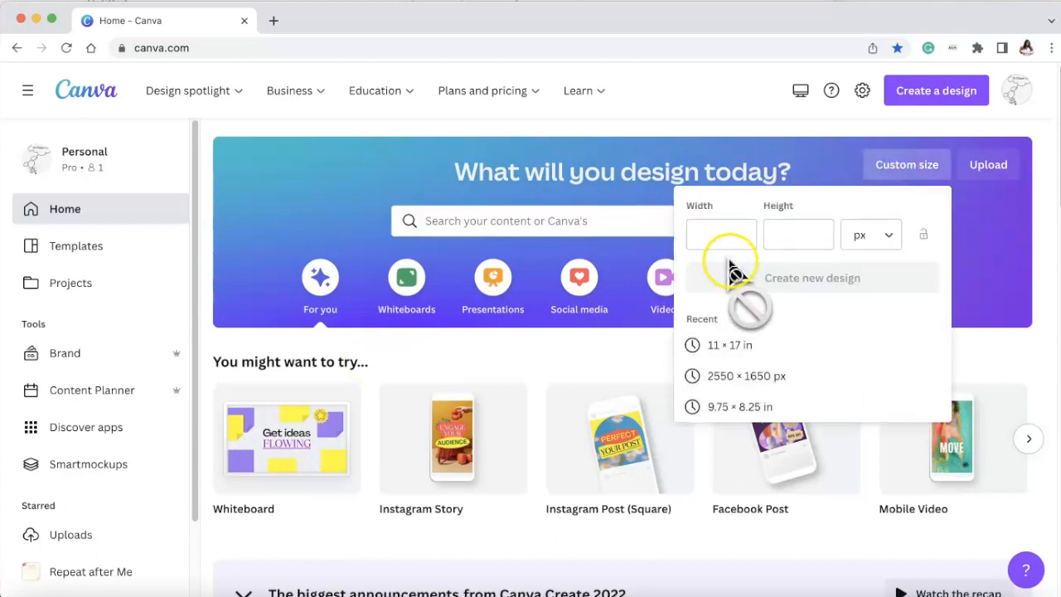
pyautogui.click(896, 238)
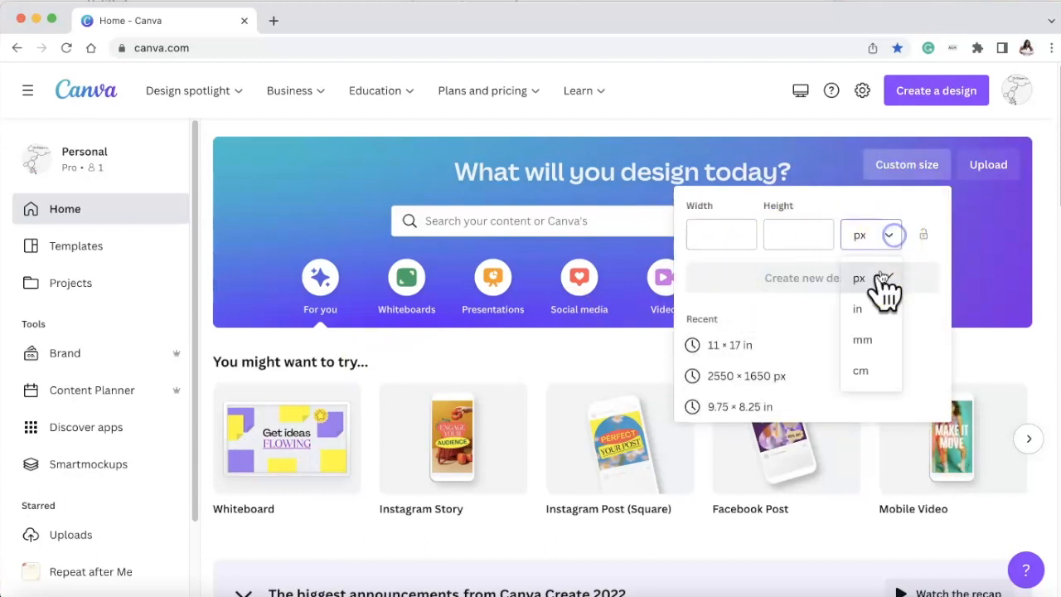
pyautogui.click(882, 313)
pyautogui.click(734, 239)
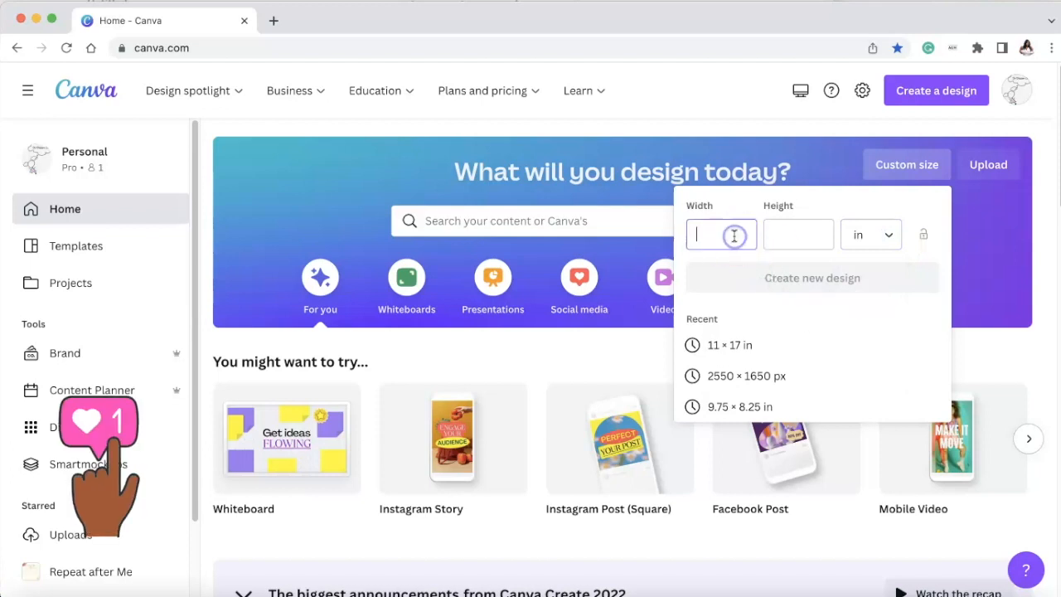
pyautogui.write('11')
pyautogui.click(814, 234)
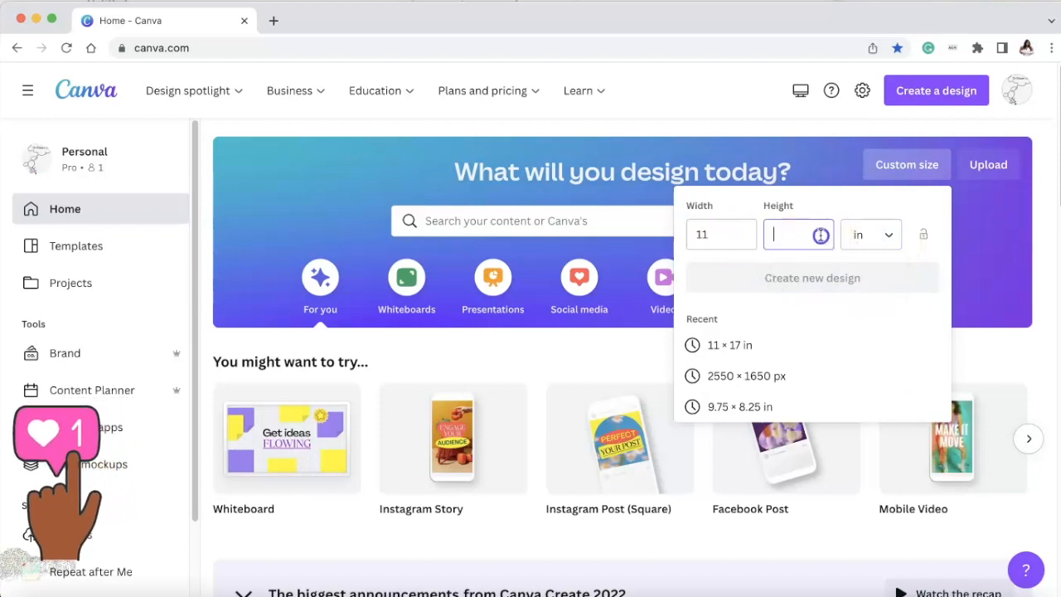
pyautogui.write('17')
pyautogui.click(864, 292)
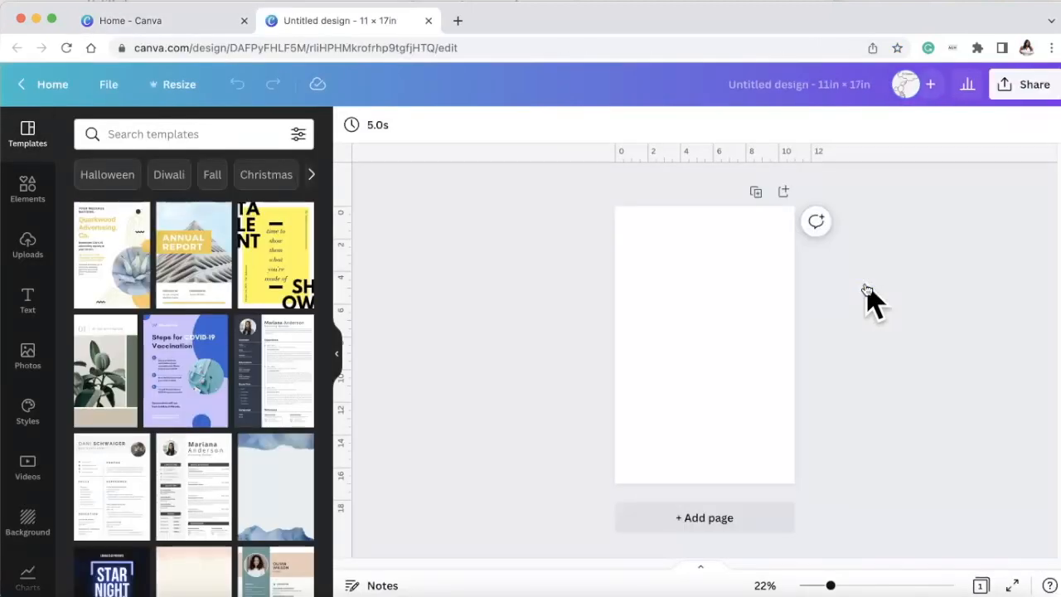
# Step: Upload the exported HOCUS POCUS picture and place it on the blank page
pyautogui.click(561, 277)
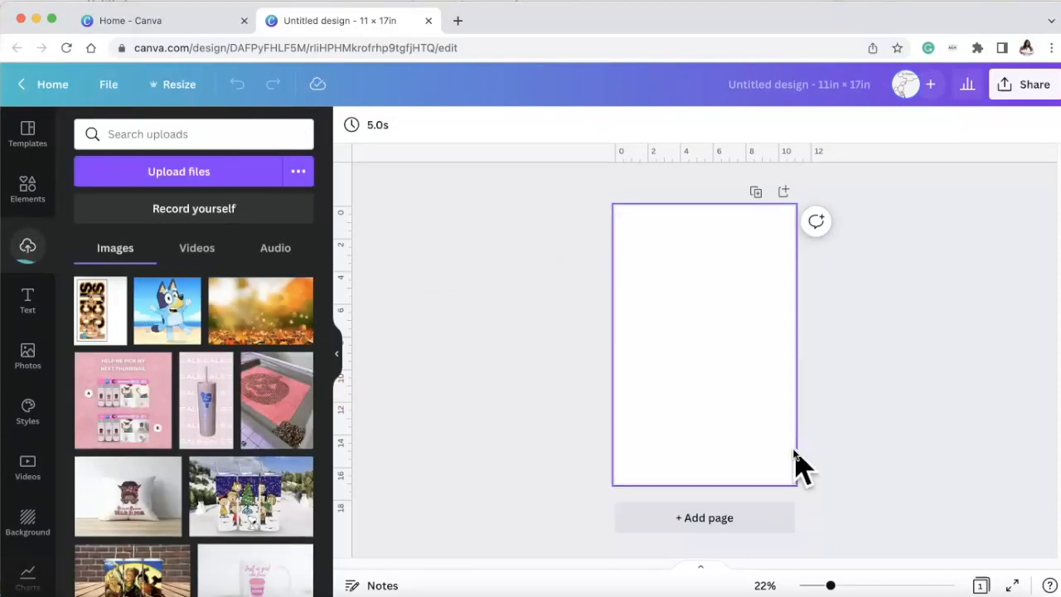
pyautogui.click(398, 315)
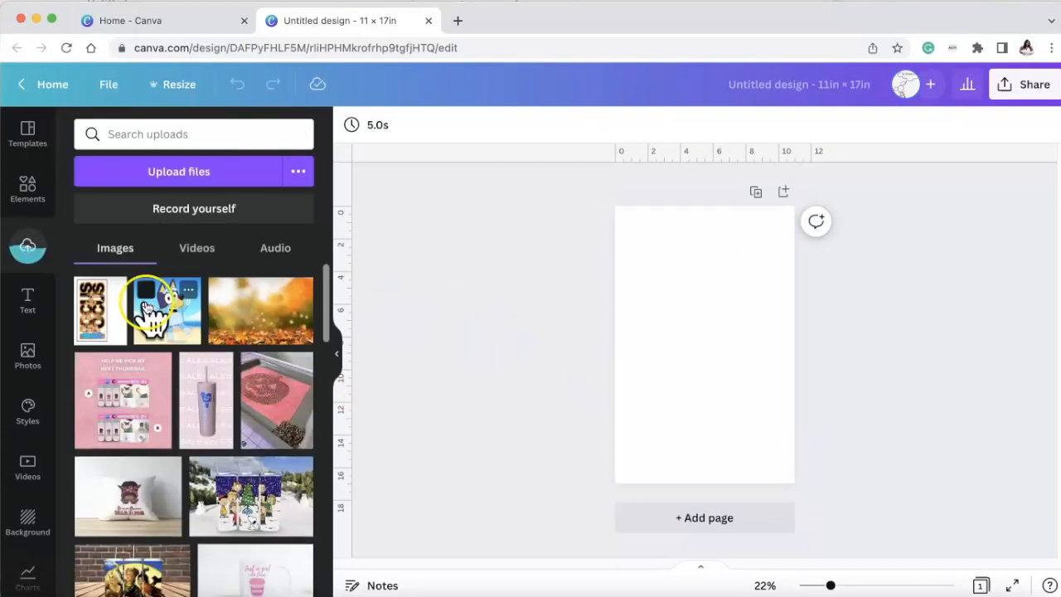
pyautogui.click(93, 307)
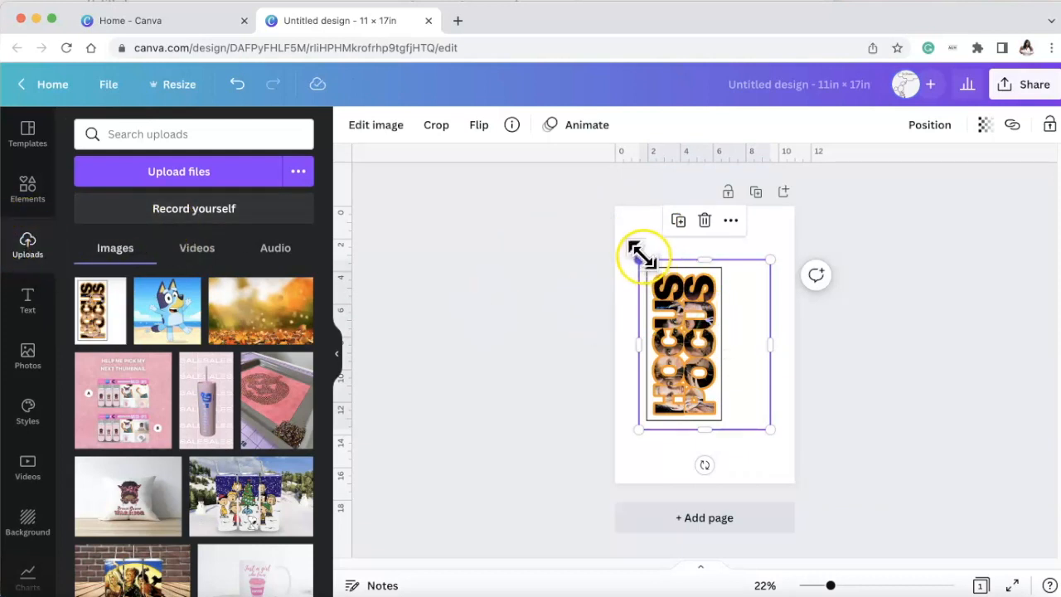
# Step: Crop the picture just inside its black registration border, removing the border and the empty white area beside the lettering
pyautogui.click(340, 352)
pyautogui.moveTo(830, 586); pyautogui.dragTo(860, 587)
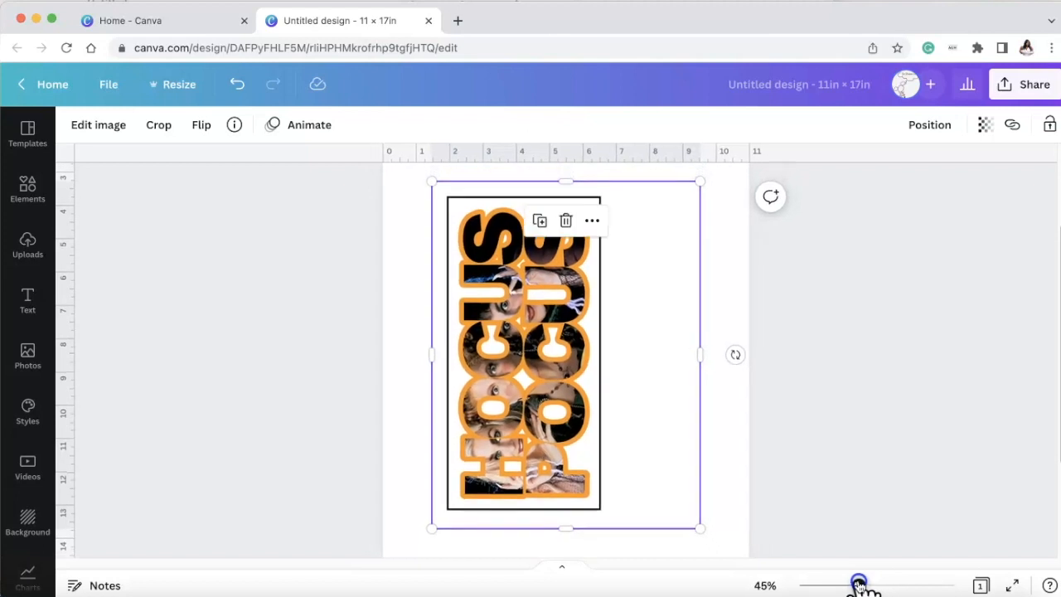
pyautogui.click(162, 131)
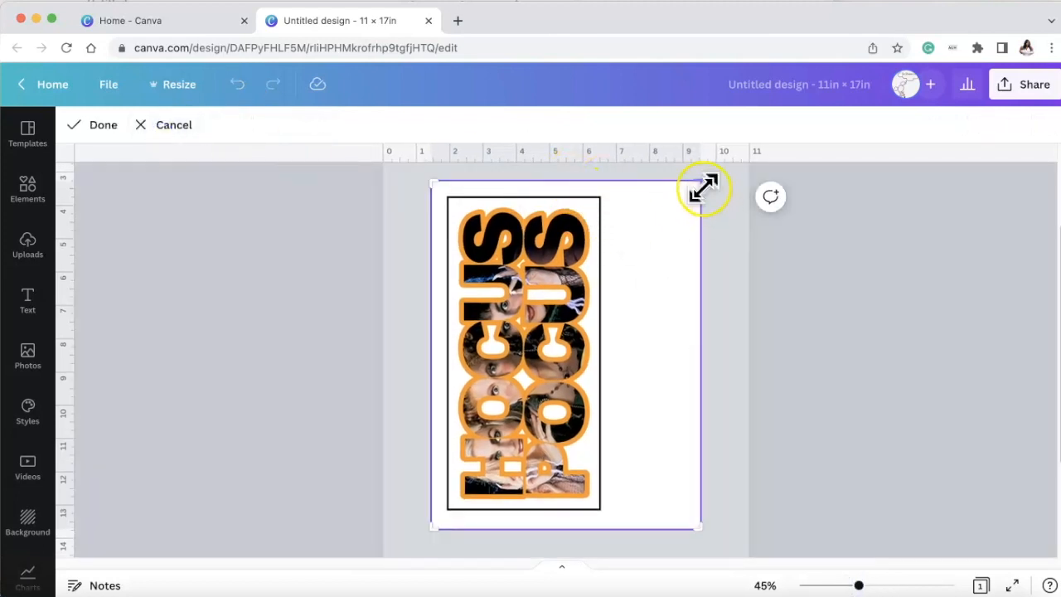
pyautogui.moveTo(700, 186); pyautogui.dragTo(688, 203)
pyautogui.moveTo(430, 531); pyautogui.dragTo(453, 505)
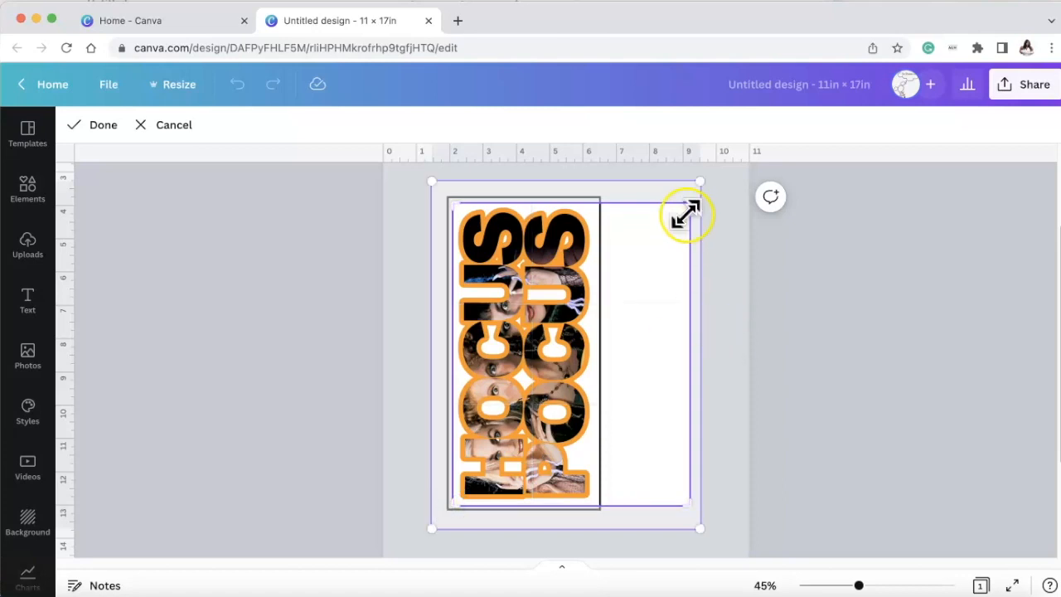
pyautogui.moveTo(688, 205); pyautogui.dragTo(594, 203)
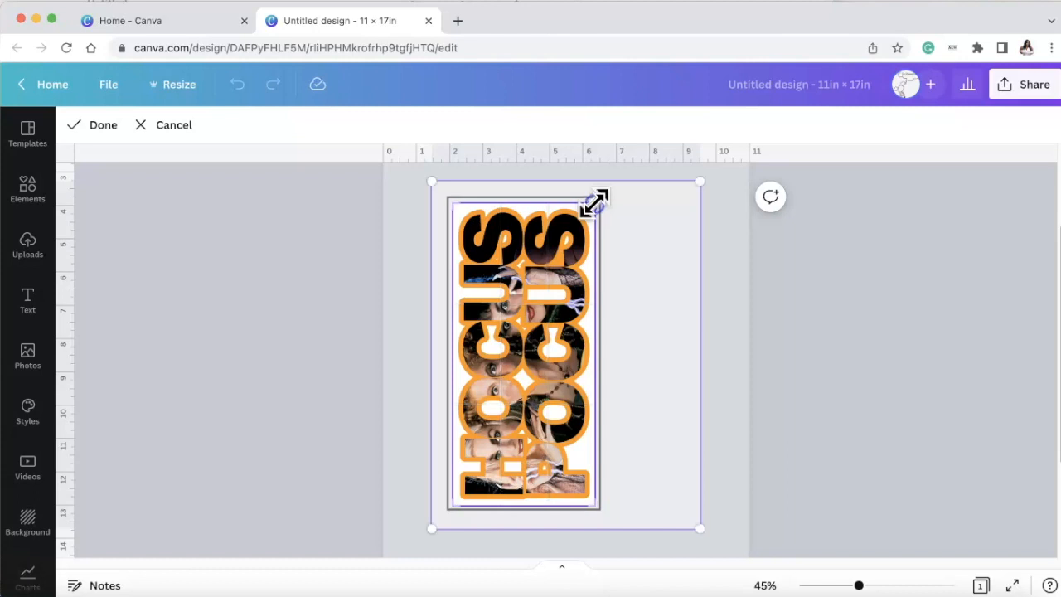
pyautogui.click(728, 238)
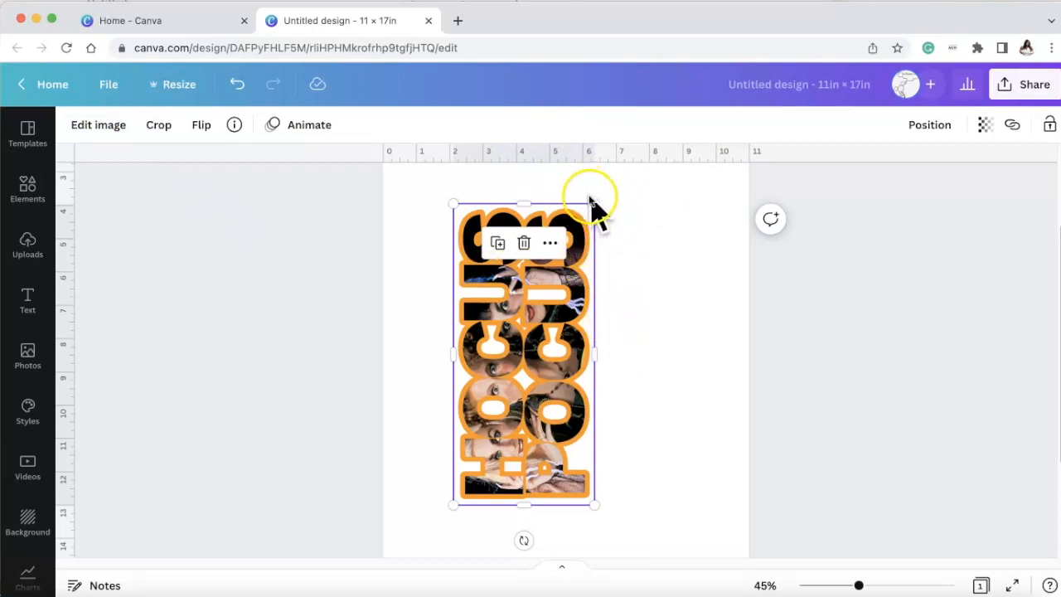
# Step: Enlarge the cropped HOCUS POCUS picture proportionally to fill most of the portrait page's height
pyautogui.moveTo(599, 201); pyautogui.dragTo(615, 178)
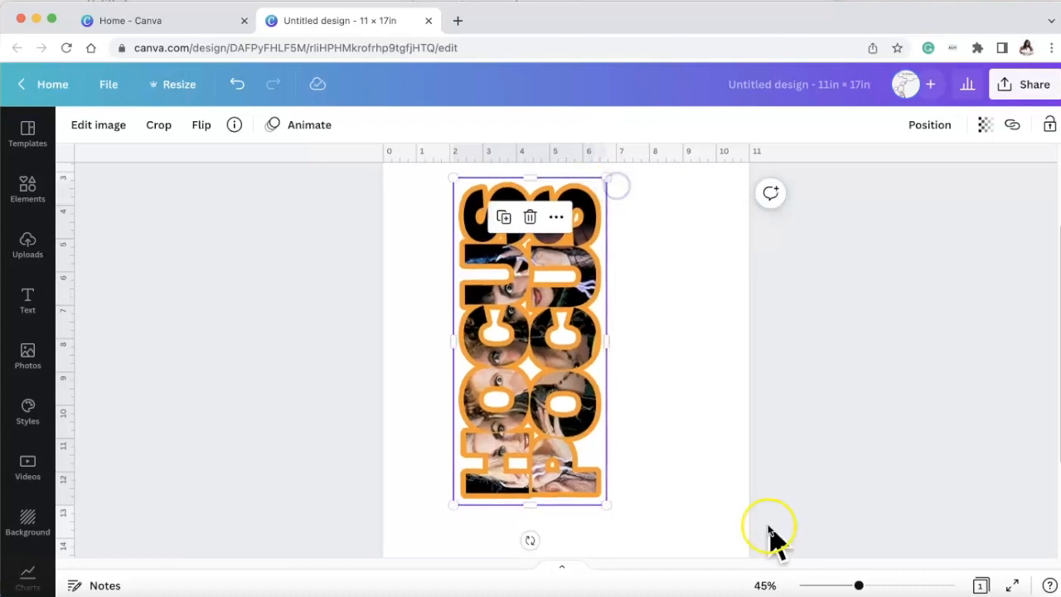
pyautogui.moveTo(858, 586); pyautogui.dragTo(836, 585)
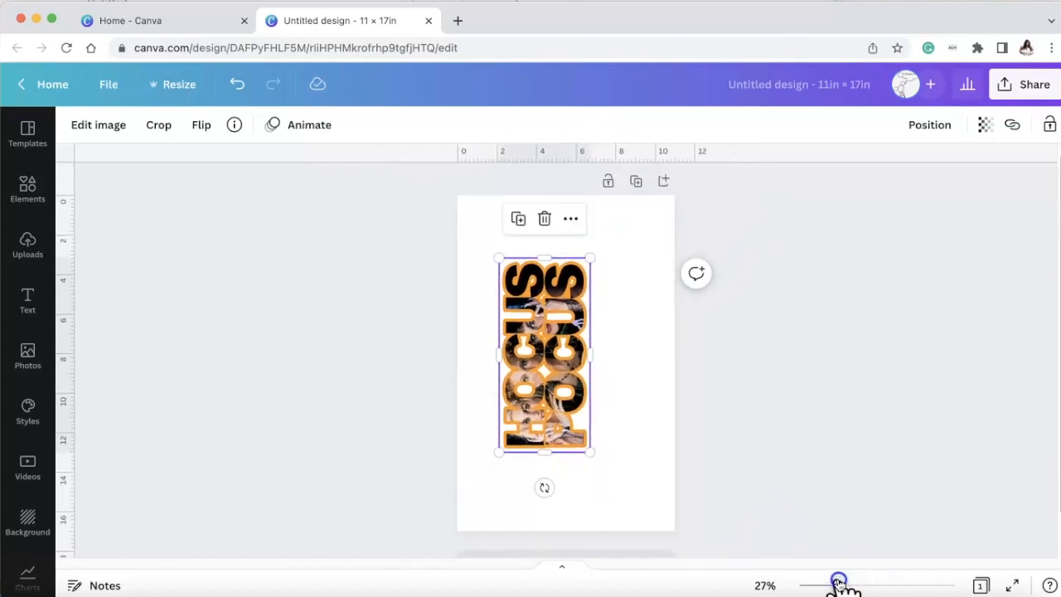
pyautogui.moveTo(585, 261); pyautogui.dragTo(611, 206)
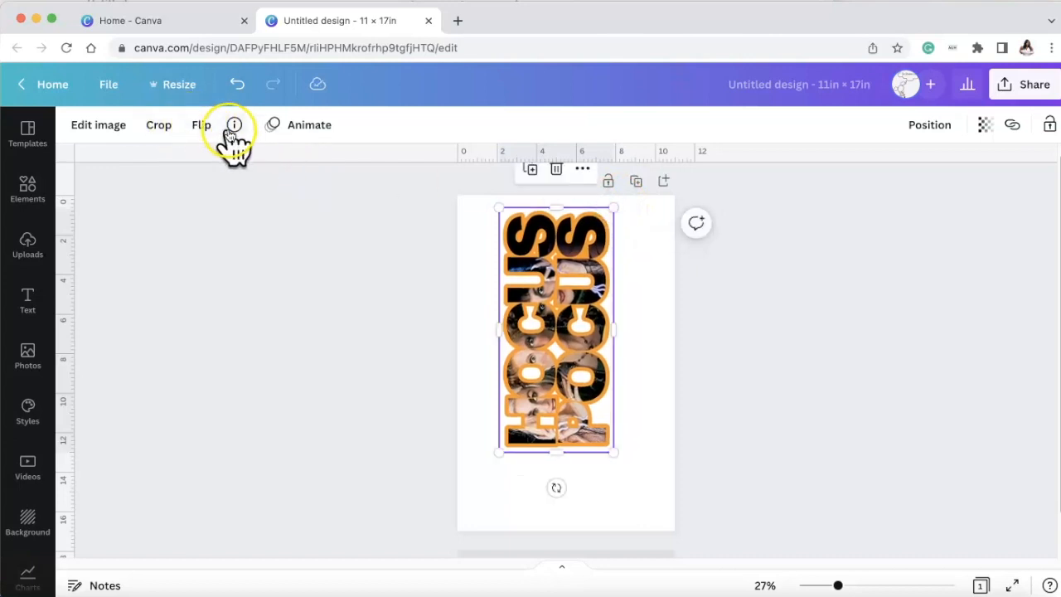
# Step: Resize the design to 17 in wide and 11 in high, and rotate the picture so its lettering reads horizontally
pyautogui.click(170, 86)
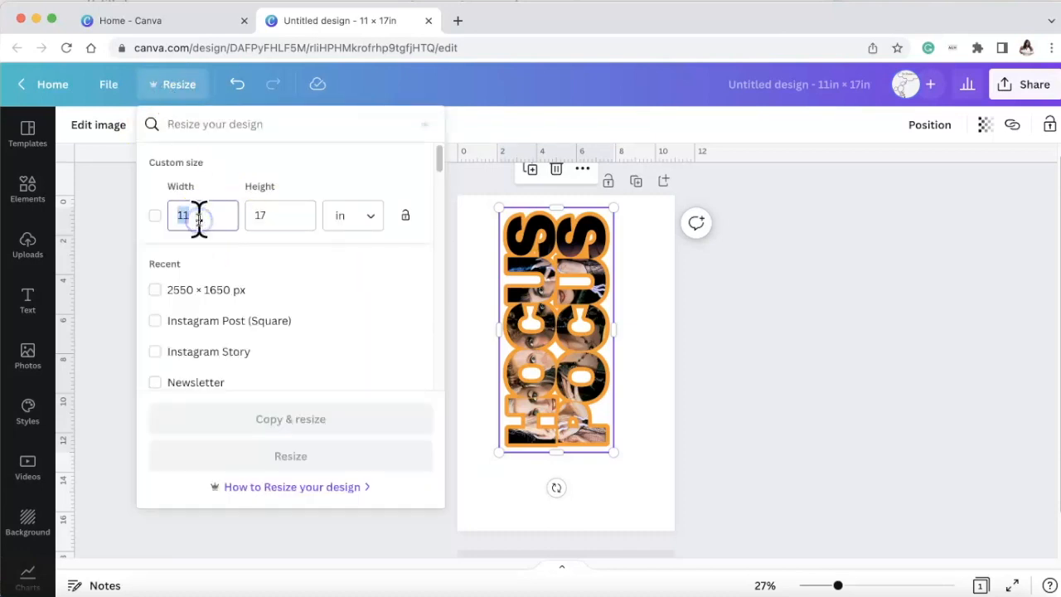
pyautogui.write('1')
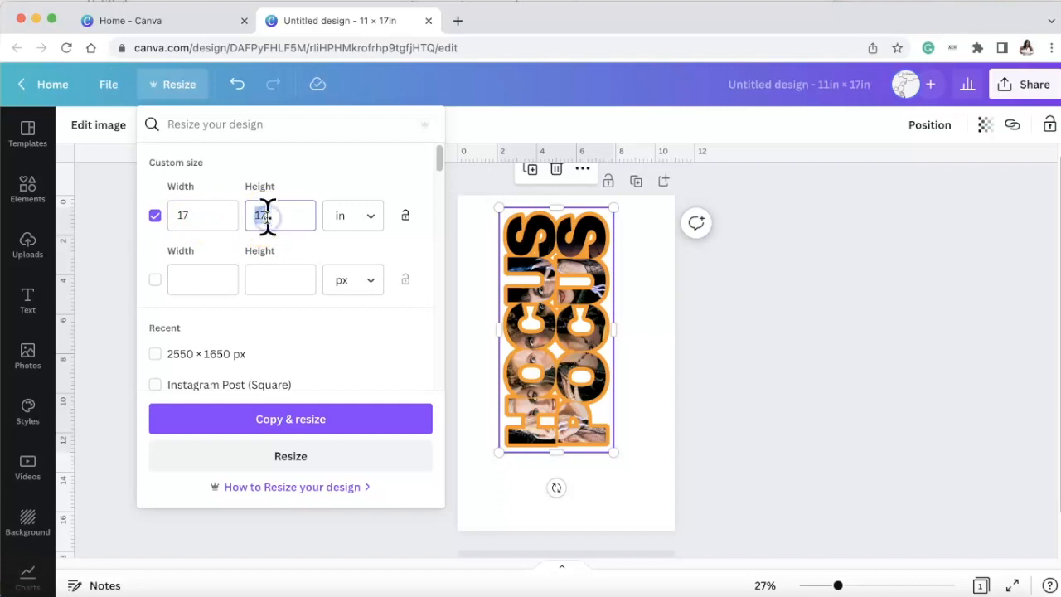
pyautogui.click(316, 459)
pyautogui.moveTo(560, 438); pyautogui.dragTo(446, 322)
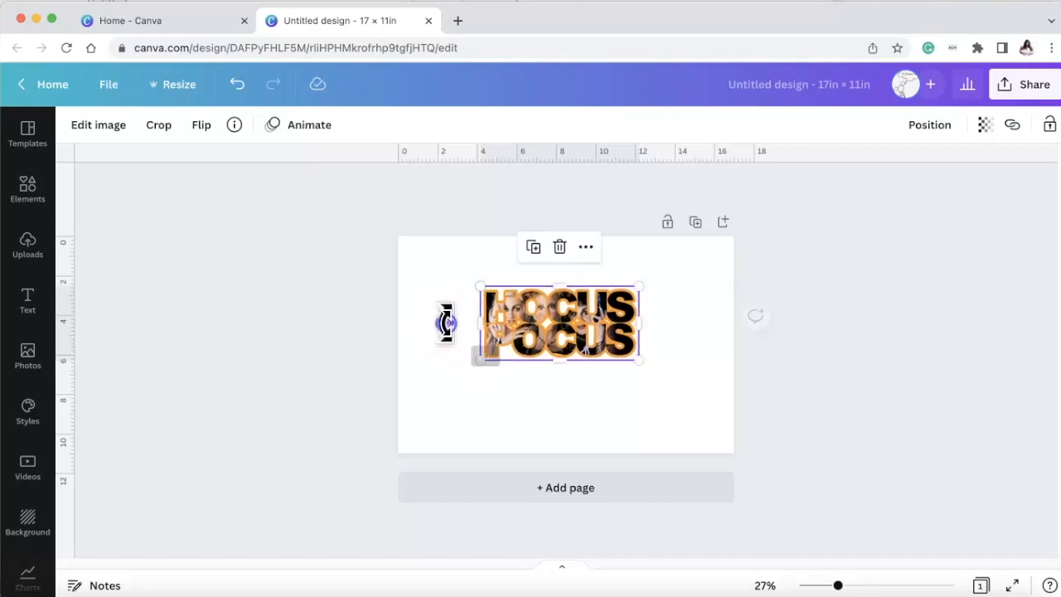
# Step: Enlarge the lettering picture to about 11 in wide and centre it horizontally in the upper half of the page
pyautogui.moveTo(641, 286); pyautogui.dragTo(712, 251)
pyautogui.moveTo(651, 290); pyautogui.dragTo(593, 302)
pyautogui.moveTo(651, 372); pyautogui.dragTo(653, 341)
pyautogui.moveTo(582, 301); pyautogui.dragTo(608, 303)
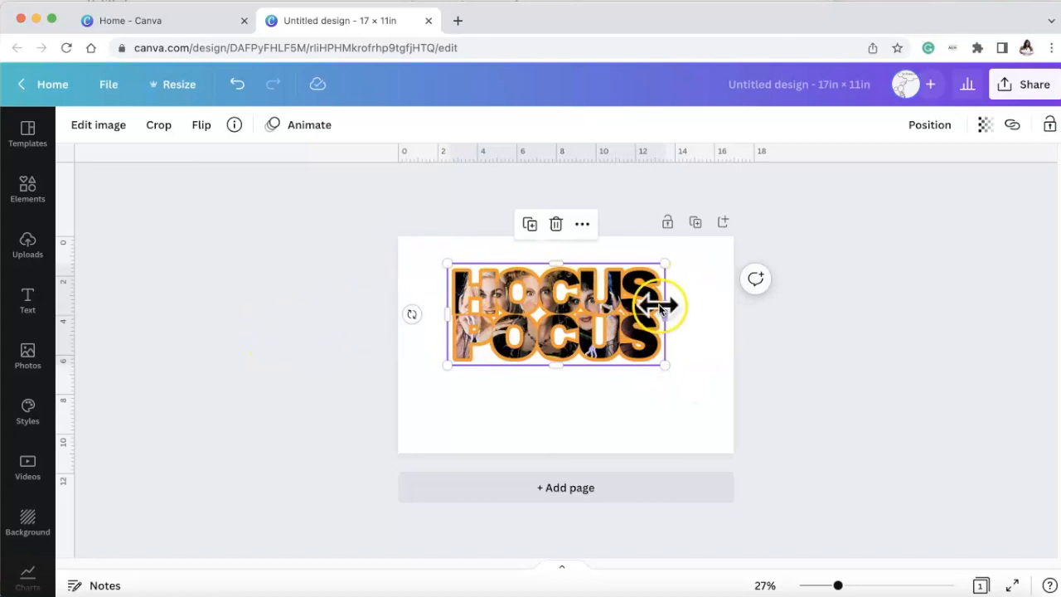
pyautogui.click(689, 390)
pyautogui.click(647, 342)
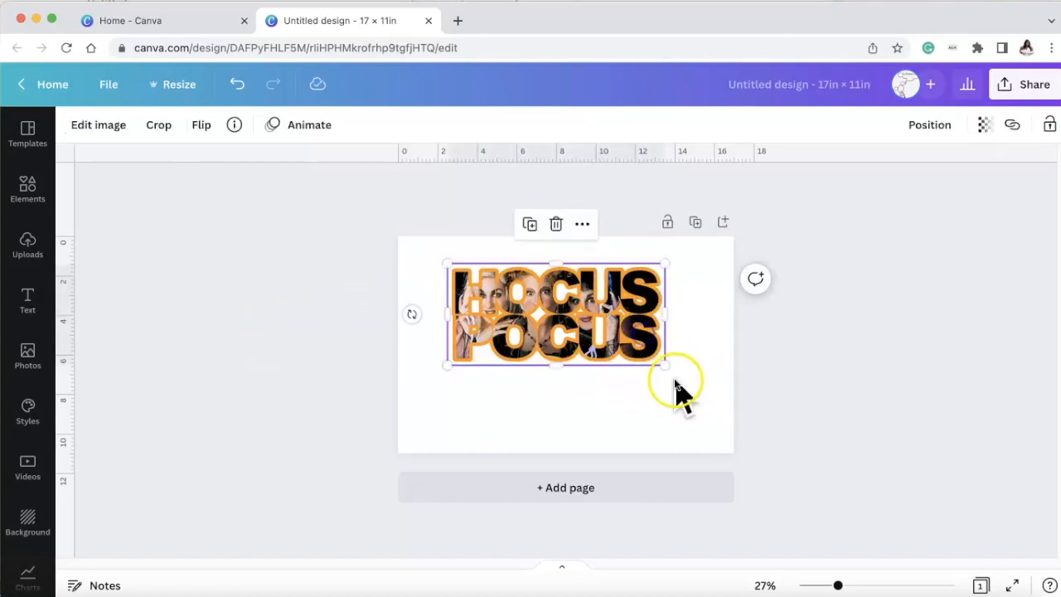
pyautogui.moveTo(668, 364); pyautogui.dragTo(667, 362)
pyautogui.moveTo(587, 302)
pyautogui.mouseDown()
pyautogui.moveTo(569, 301)
pyautogui.moveTo(595, 309)
pyautogui.mouseUp()
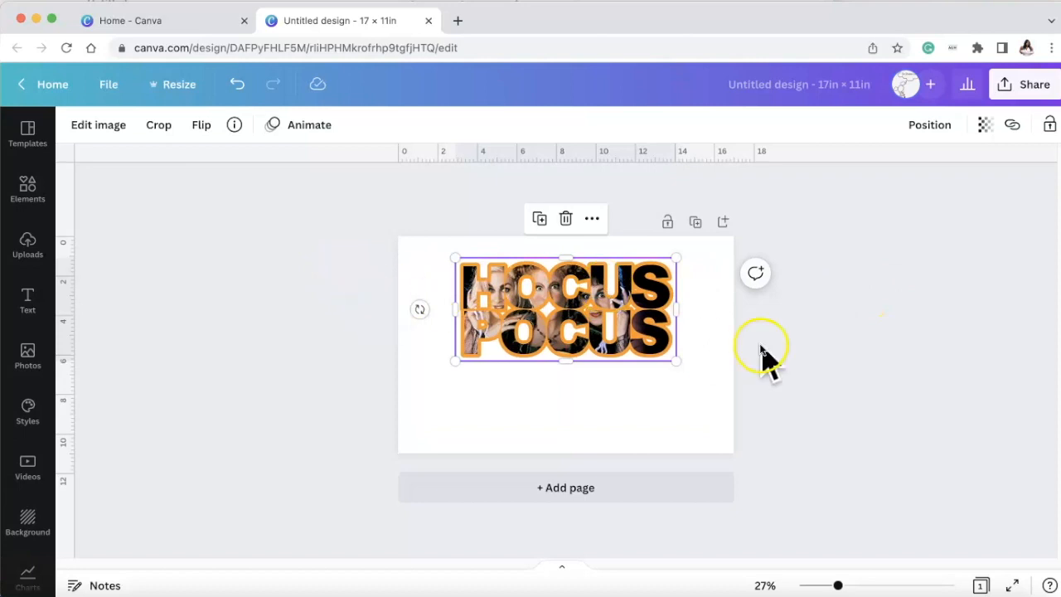
pyautogui.click(858, 324)
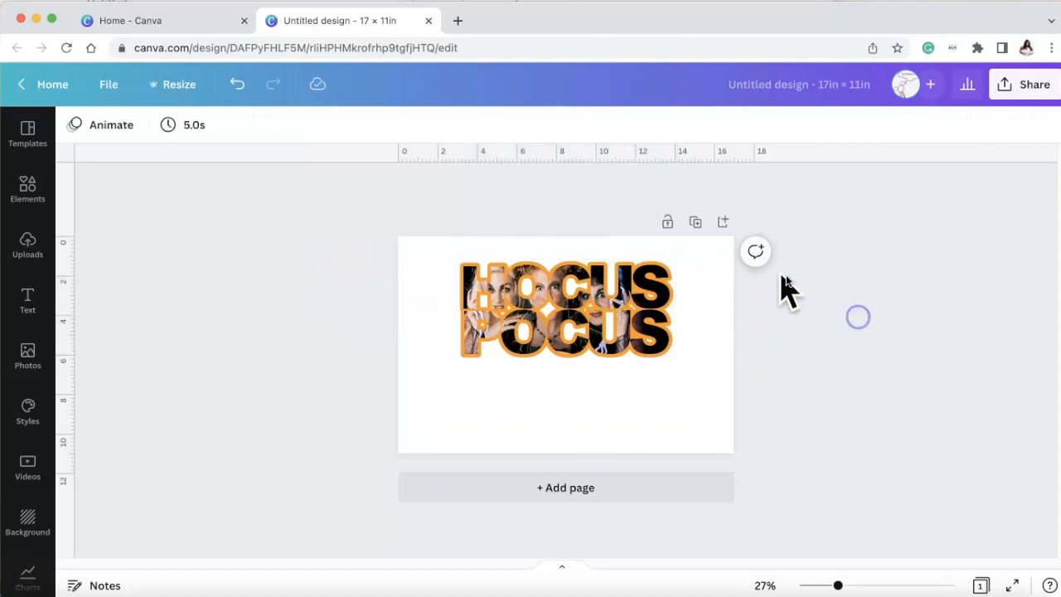
# Step: Download the design as a PNG with a transparent background
pyautogui.click(1023, 92)
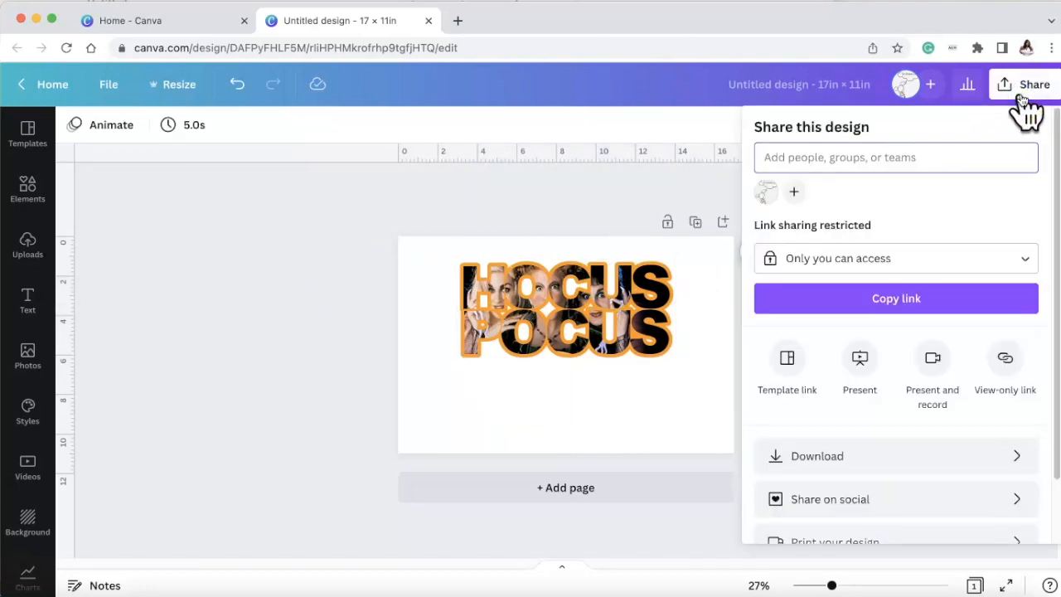
pyautogui.click(956, 461)
pyautogui.click(763, 286)
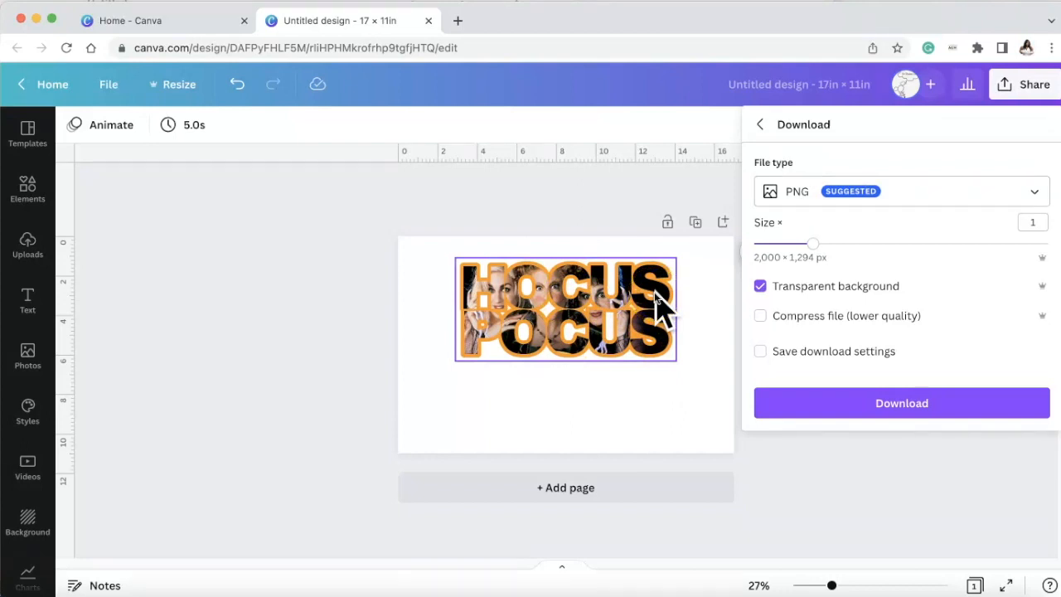
pyautogui.click(881, 405)
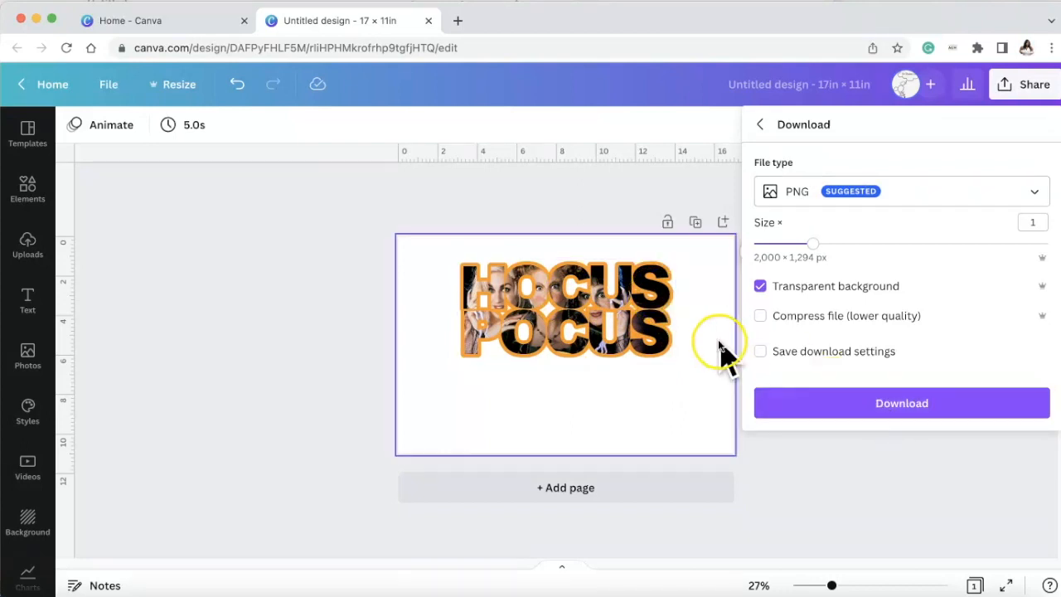
pyautogui.click(888, 403)
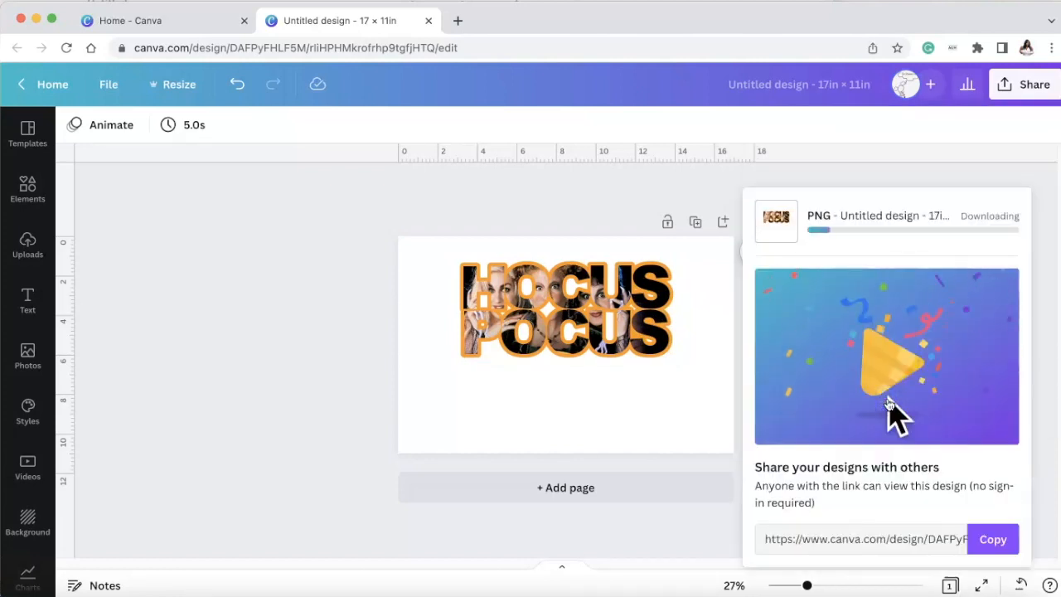
# Step: Switch to Silhouette Studio and move the imported HOCUS POCUS picture down so that it spans the 11 × 17 in page
pyautogui.click(384, 450)
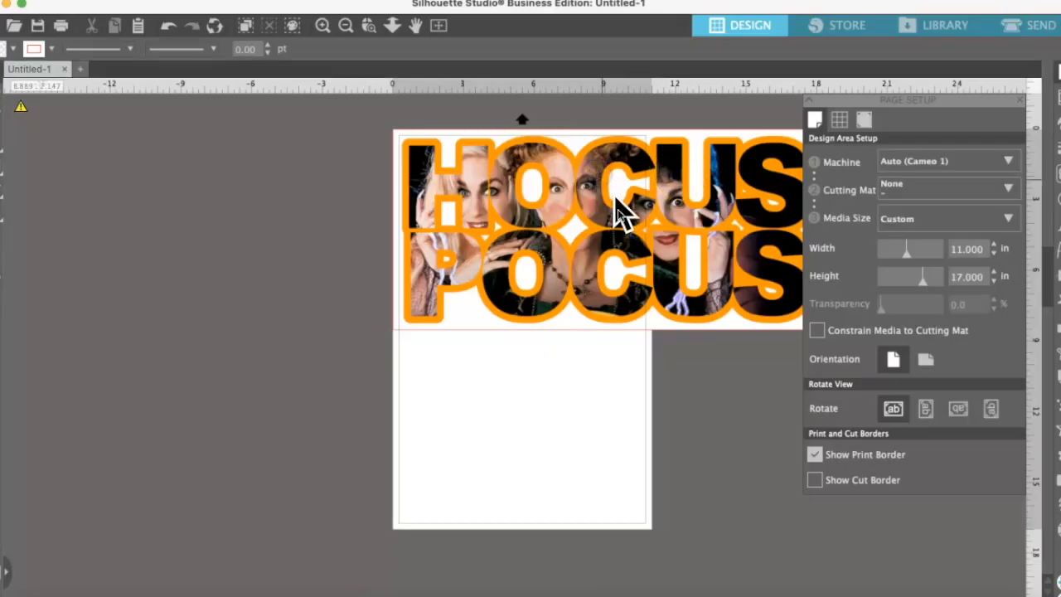
pyautogui.click(419, 278)
pyautogui.moveTo(491, 227); pyautogui.dragTo(419, 276)
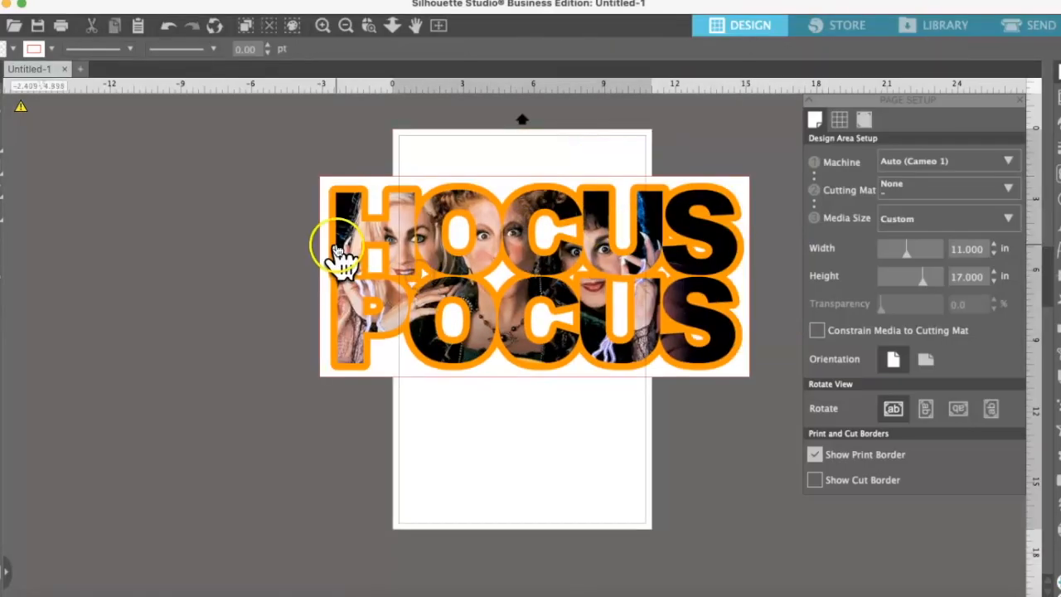
pyautogui.click(125, 1)
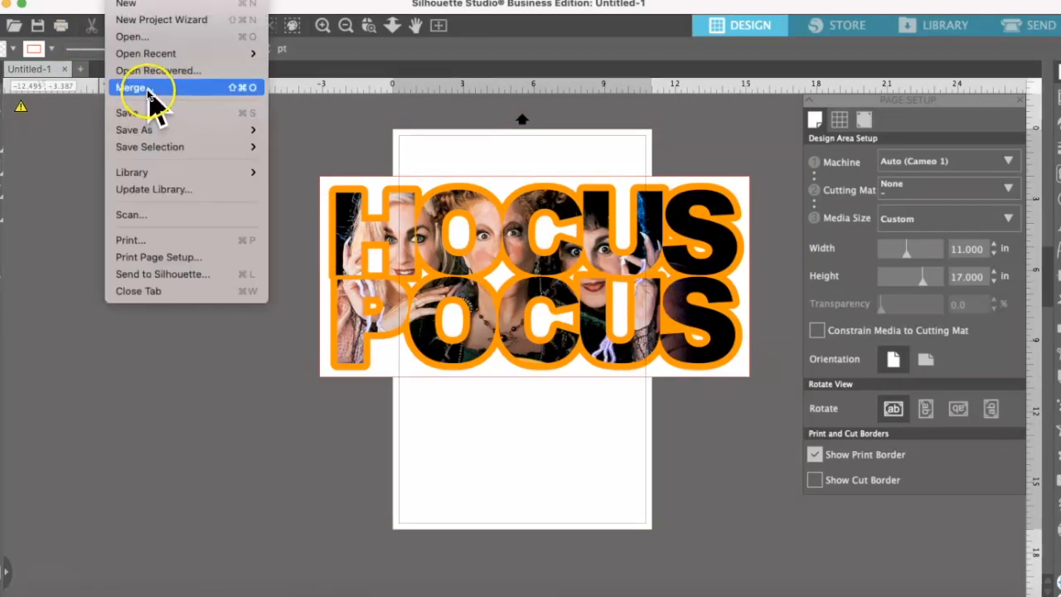
pyautogui.click(539, 259)
pyautogui.moveTo(566, 241)
pyautogui.mouseDown()
pyautogui.moveTo(530, 267)
pyautogui.moveTo(527, 253)
pyautogui.moveTo(564, 257)
pyautogui.mouseUp()
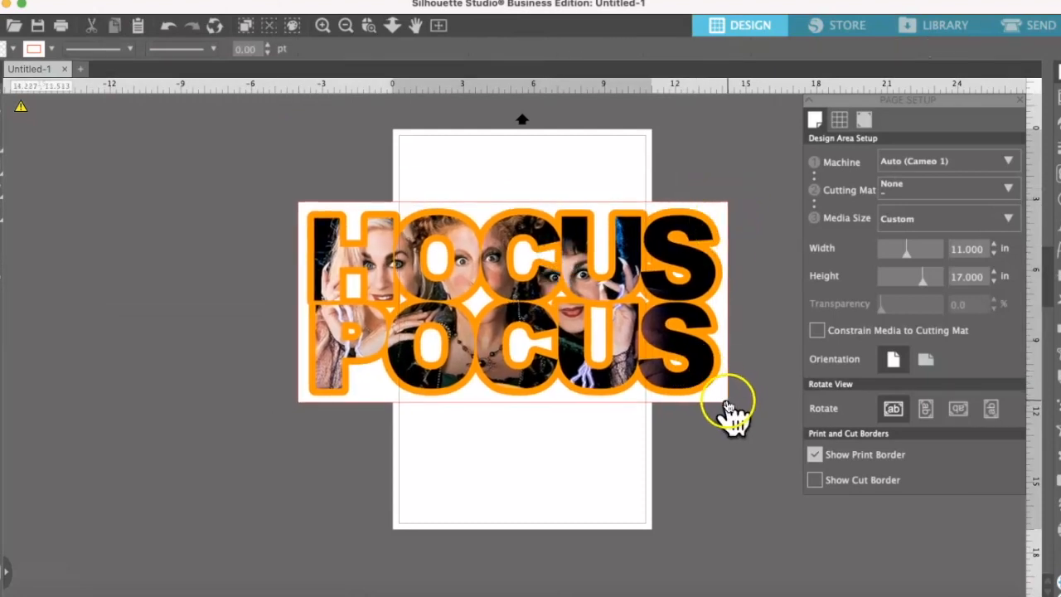
pyautogui.moveTo(732, 398)
pyautogui.mouseDown()
pyautogui.moveTo(685, 379)
pyautogui.moveTo(719, 386)
pyautogui.mouseUp()
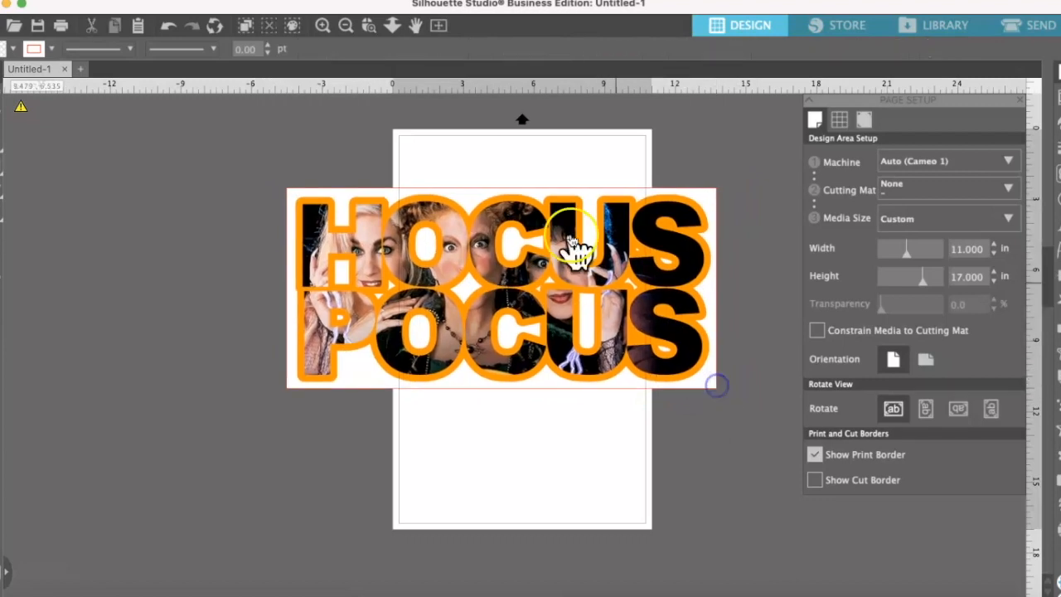
# Step: Resize the picture to 11 in wide and 5.2 in high
pyautogui.click(360, 237)
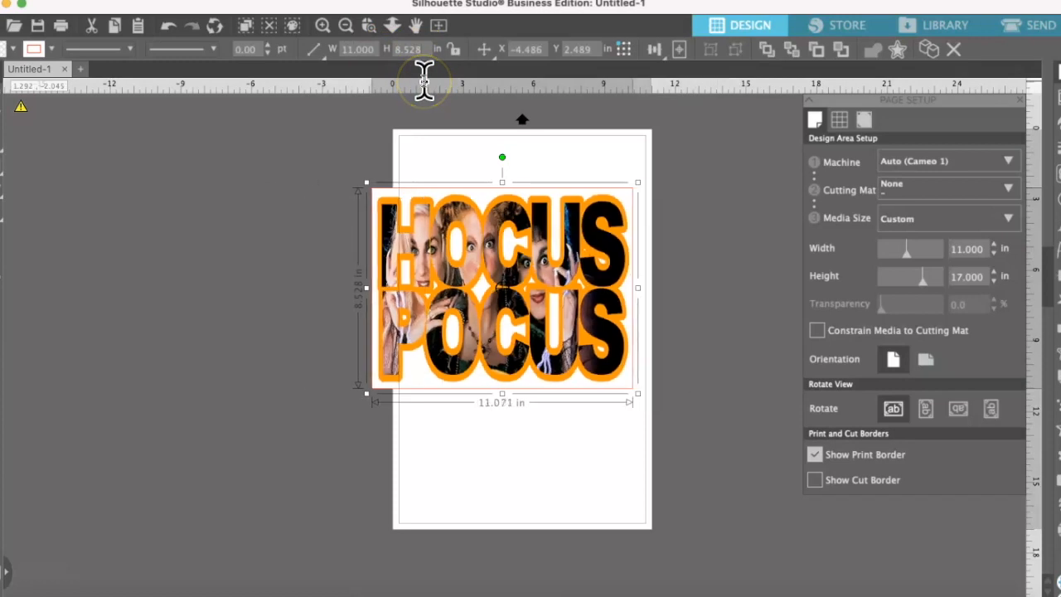
pyautogui.press('super+z')
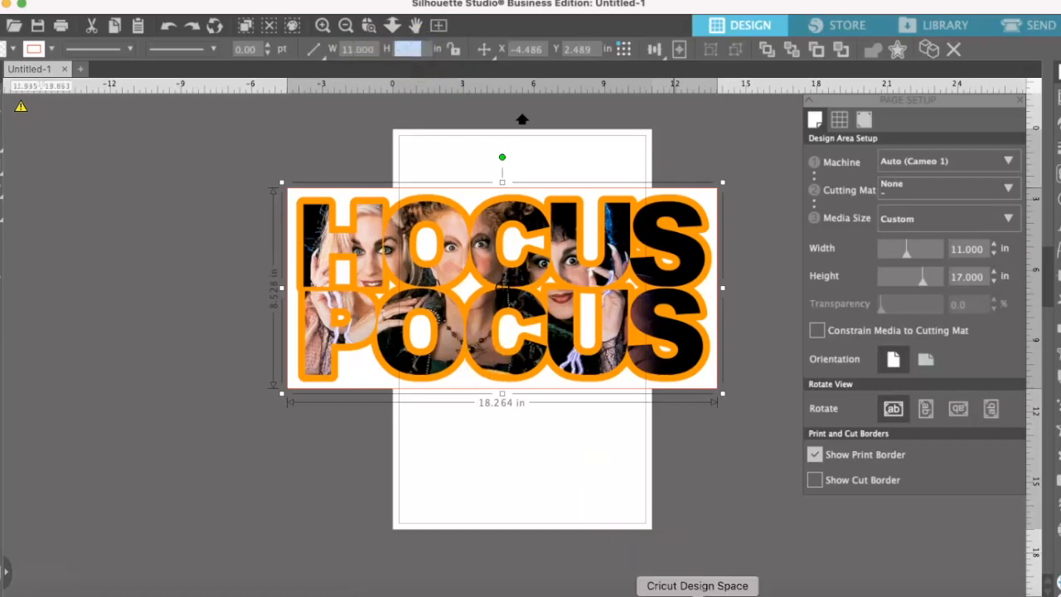
pyautogui.click(407, 51)
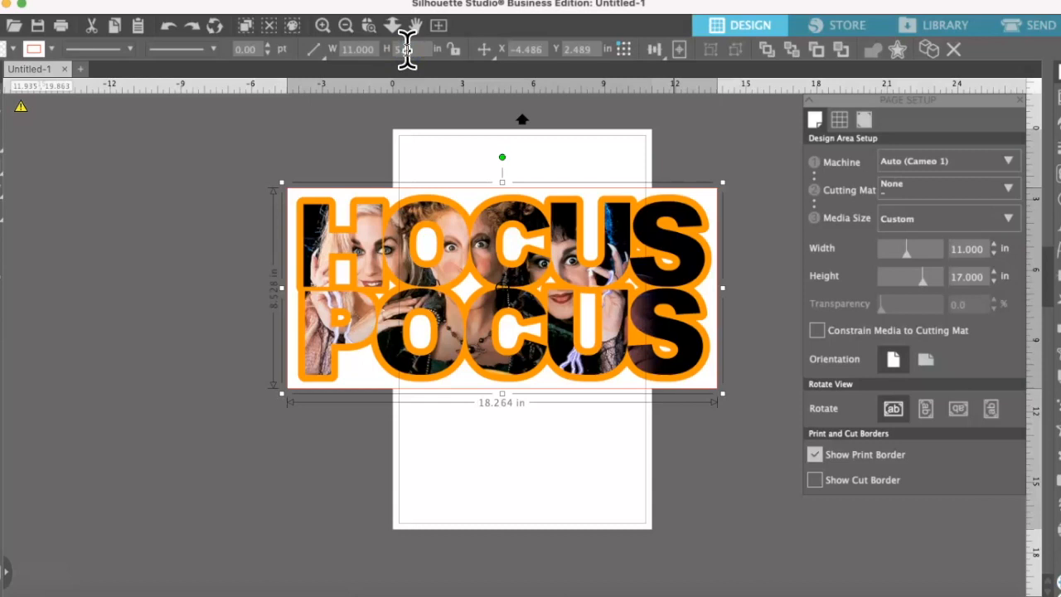
pyautogui.press('Return')
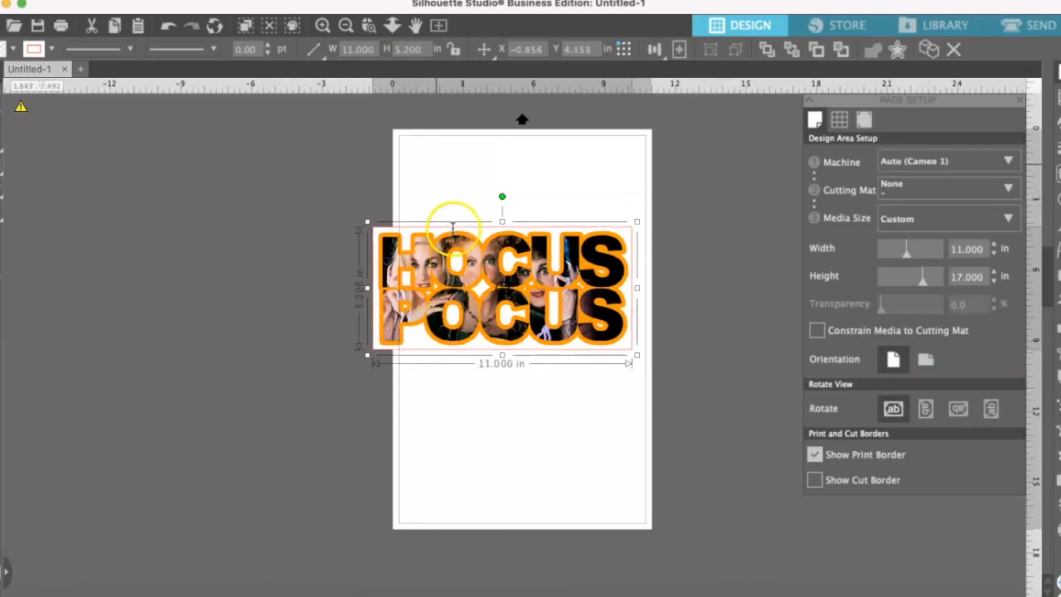
# Step: Rotate the picture 90° counterclockwise so the lettering runs vertically, and place it inside the page's print border near the upper-left corner
pyautogui.click(581, 166)
pyautogui.click(557, 250)
pyautogui.moveTo(557, 251); pyautogui.dragTo(585, 196)
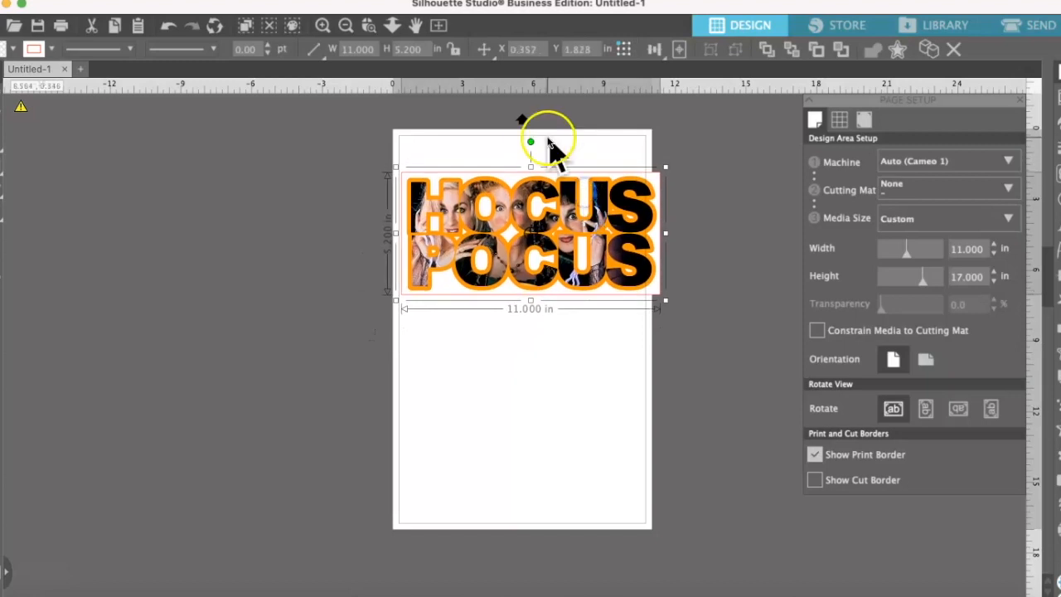
pyautogui.moveTo(531, 142); pyautogui.dragTo(433, 239)
pyautogui.moveTo(533, 218); pyautogui.dragTo(526, 261)
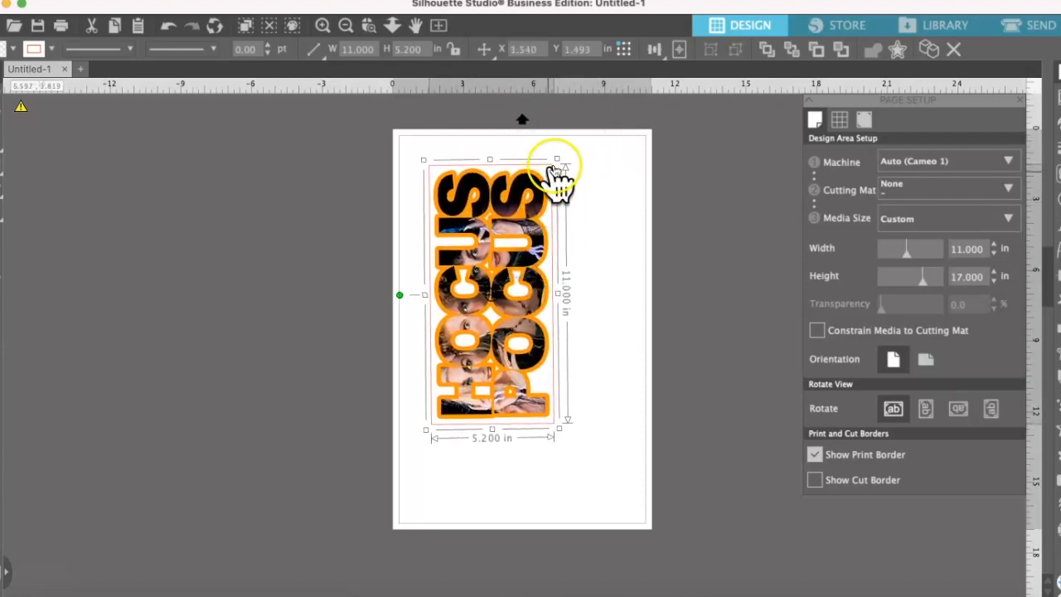
pyautogui.moveTo(399, 295); pyautogui.dragTo(398, 294)
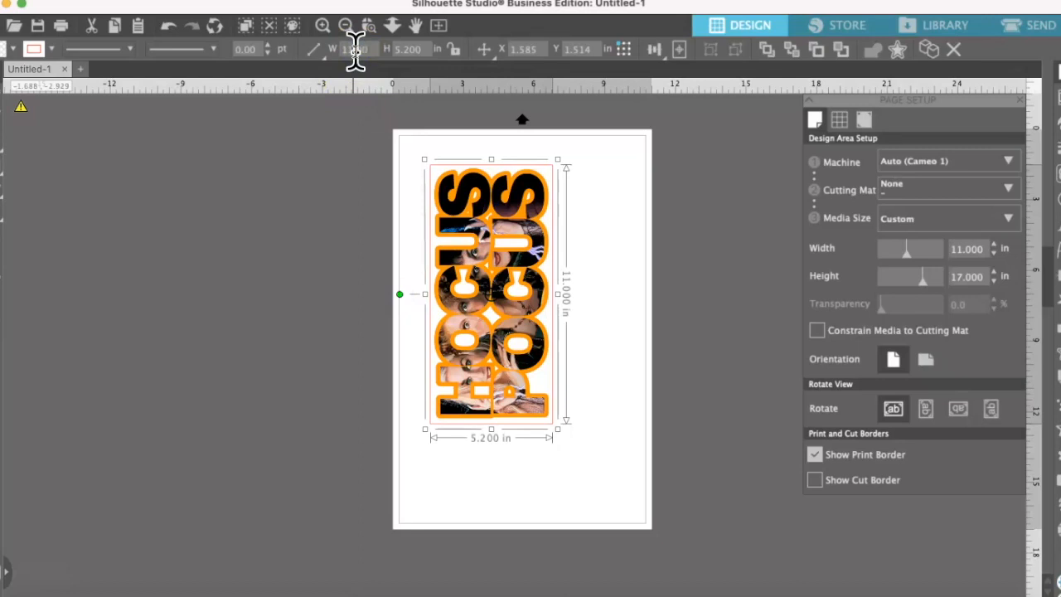
pyautogui.moveTo(399, 296); pyautogui.dragTo(381, 296)
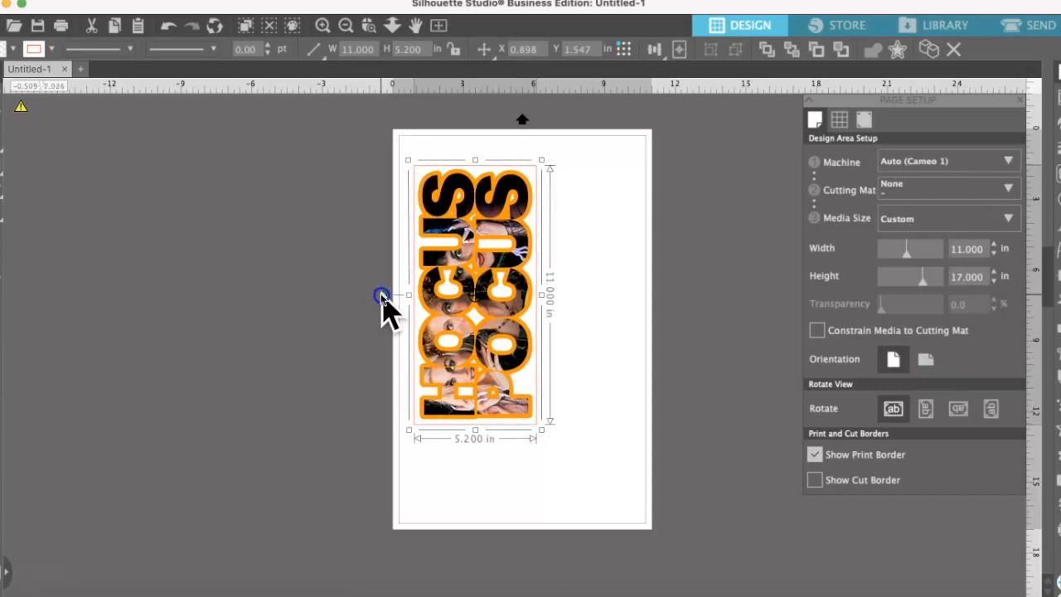
pyautogui.click(592, 309)
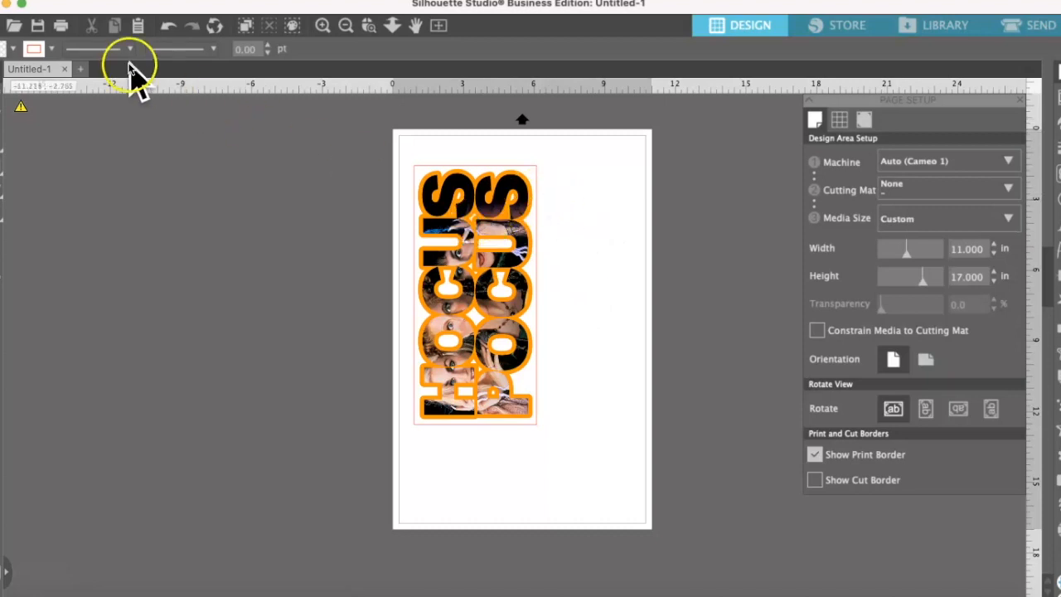
# Step: Remove the picture's thin red bounding outline by making its line colour clear, and nudge the picture slightly on the page
pyautogui.click(51, 50)
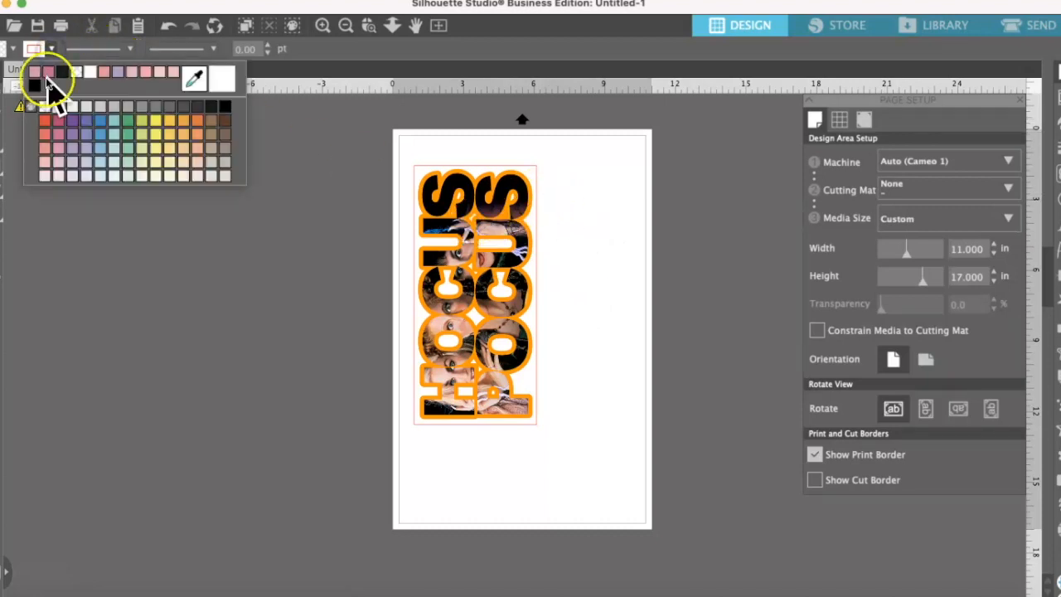
pyautogui.click(44, 108)
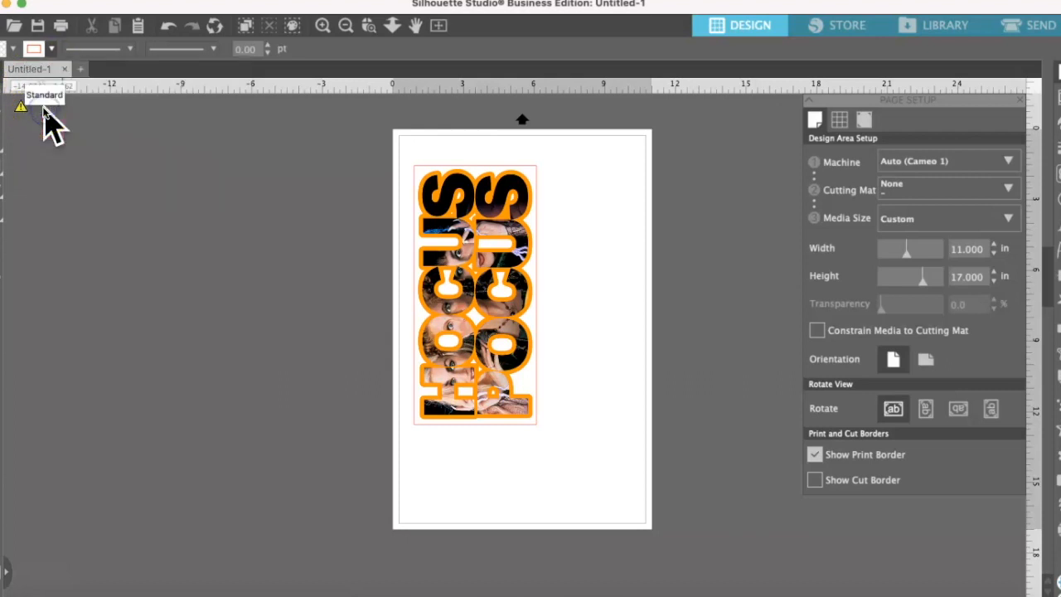
pyautogui.click(5, 52)
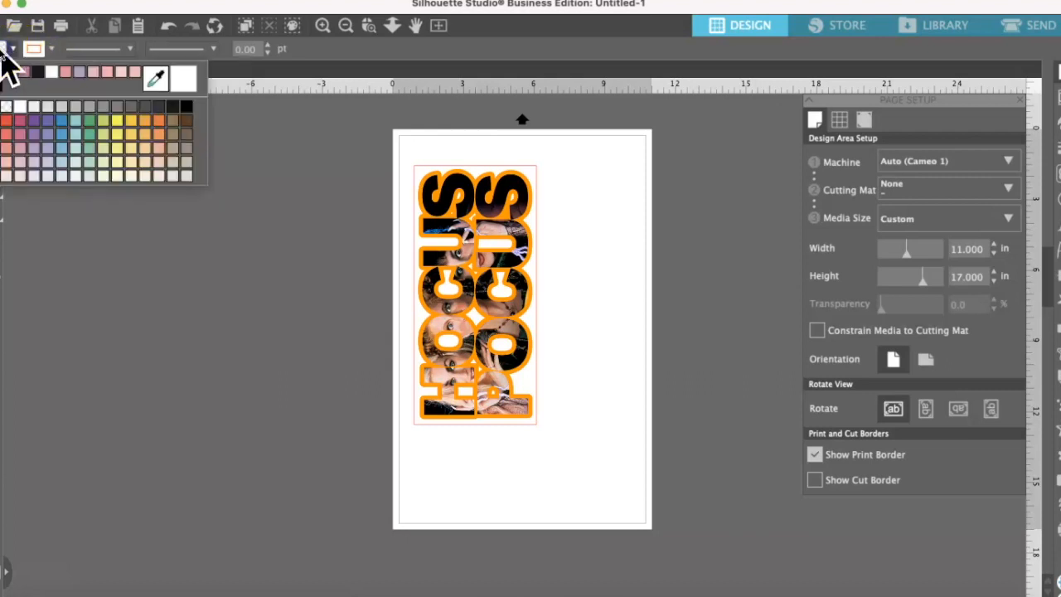
pyautogui.click(31, 70)
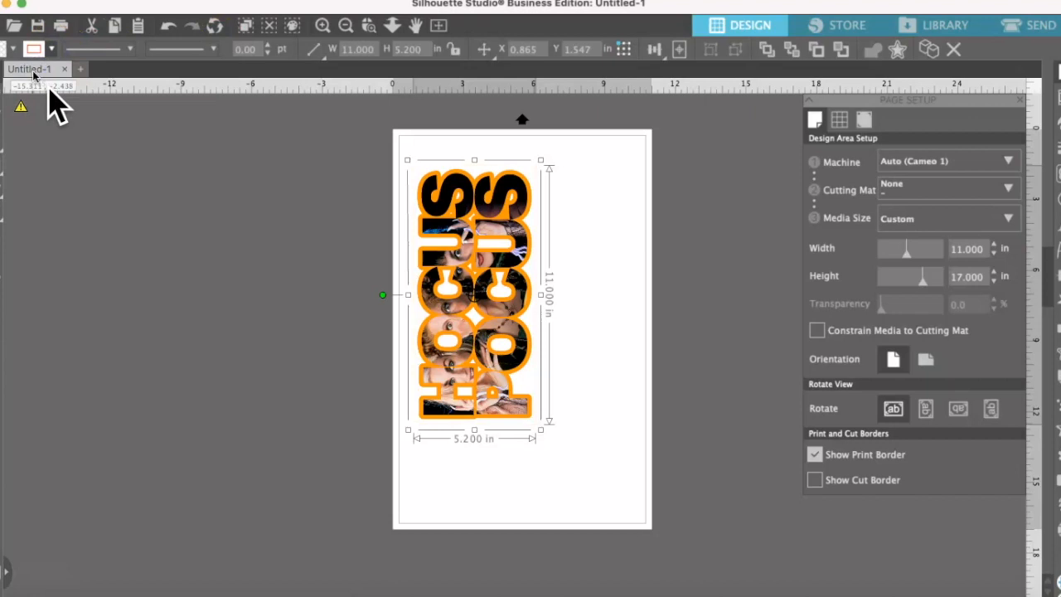
pyautogui.moveTo(539, 256)
pyautogui.mouseDown()
pyautogui.moveTo(576, 307)
pyautogui.moveTo(621, 326)
pyautogui.moveTo(533, 273)
pyautogui.moveTo(543, 257)
pyautogui.mouseUp()
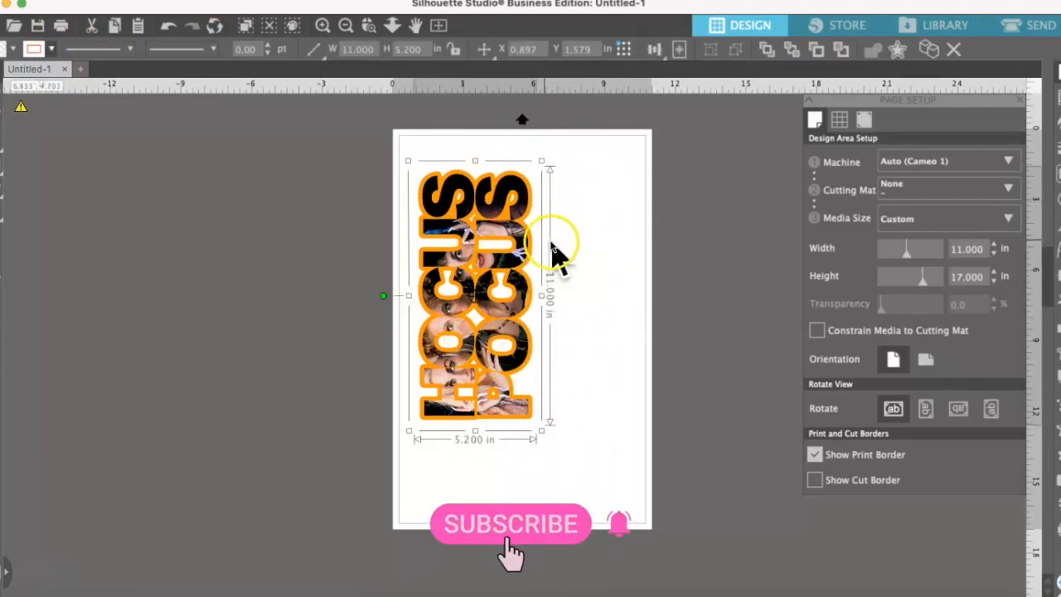
# Step: Preview the page for printing and start printing it
pyautogui.click(135, 5)
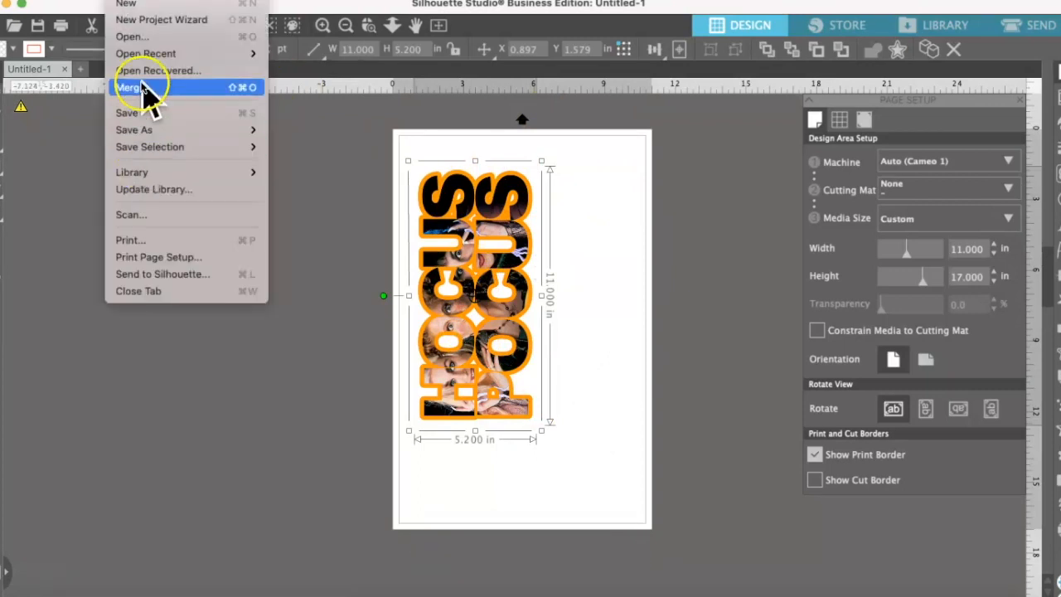
pyautogui.click(155, 238)
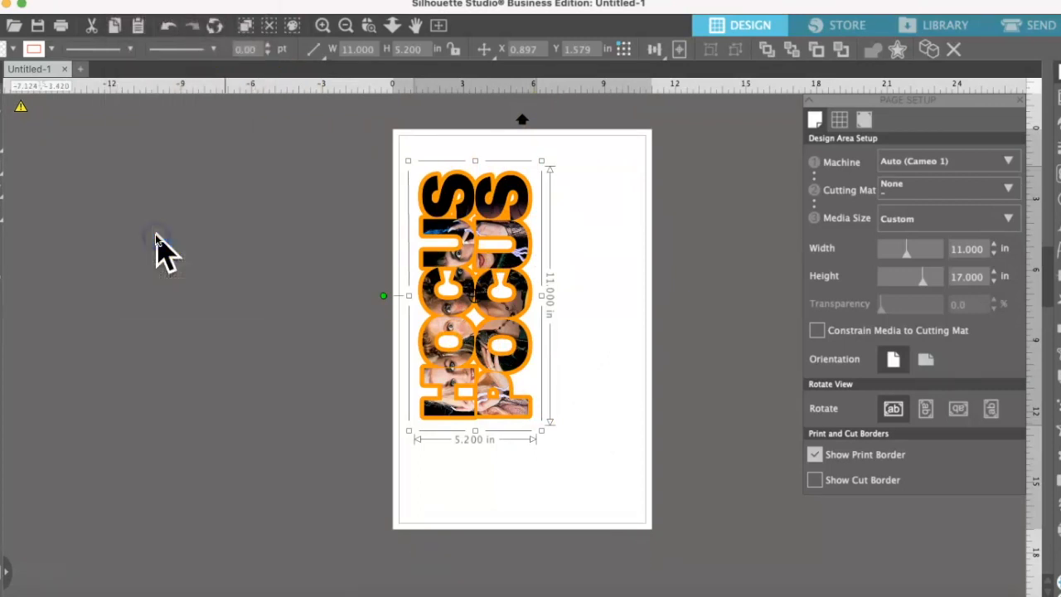
pyautogui.click(522, 212)
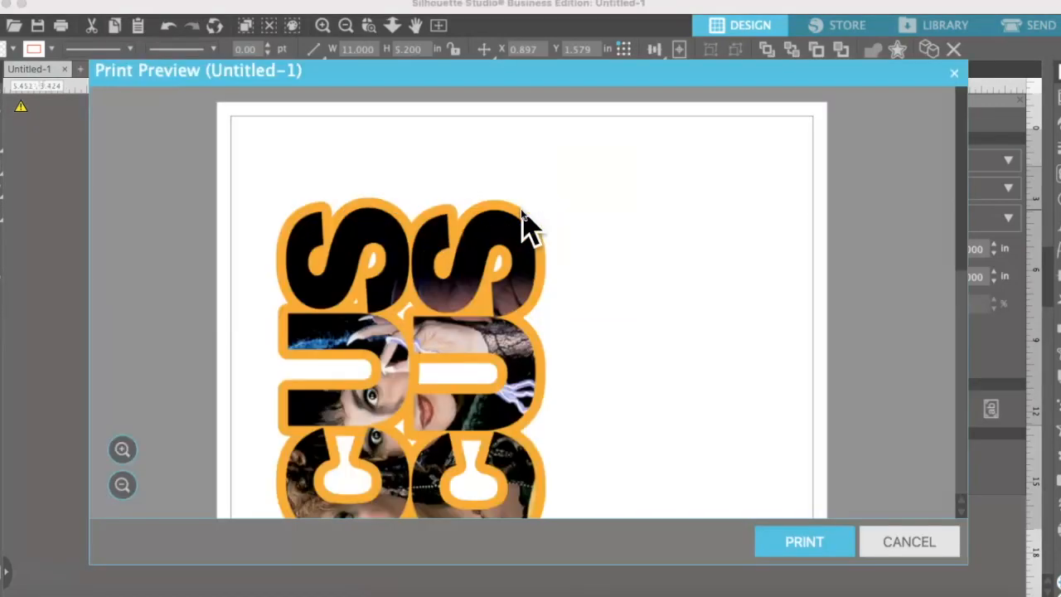
pyautogui.click(806, 548)
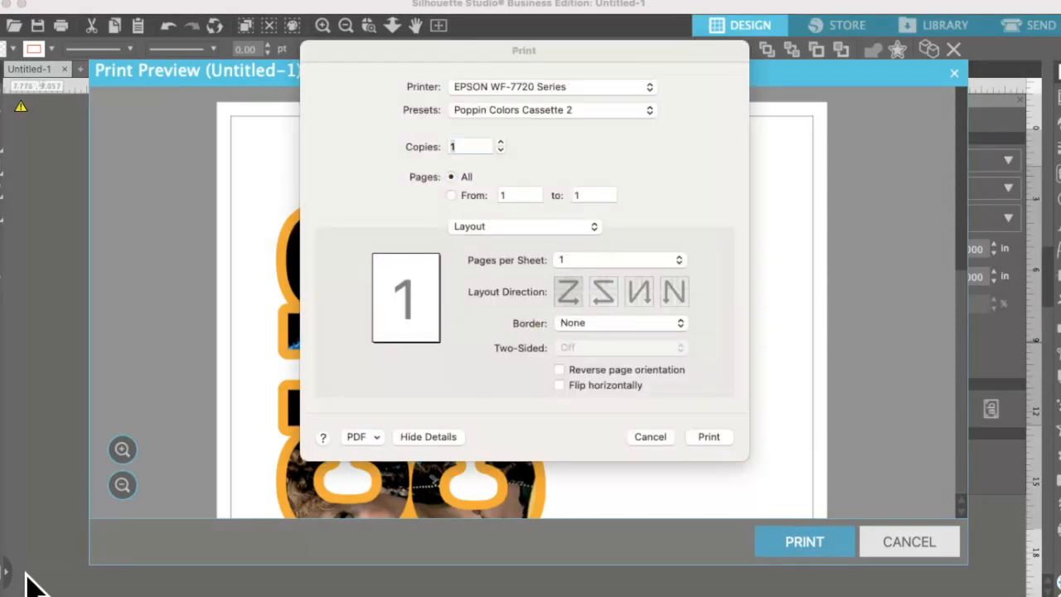